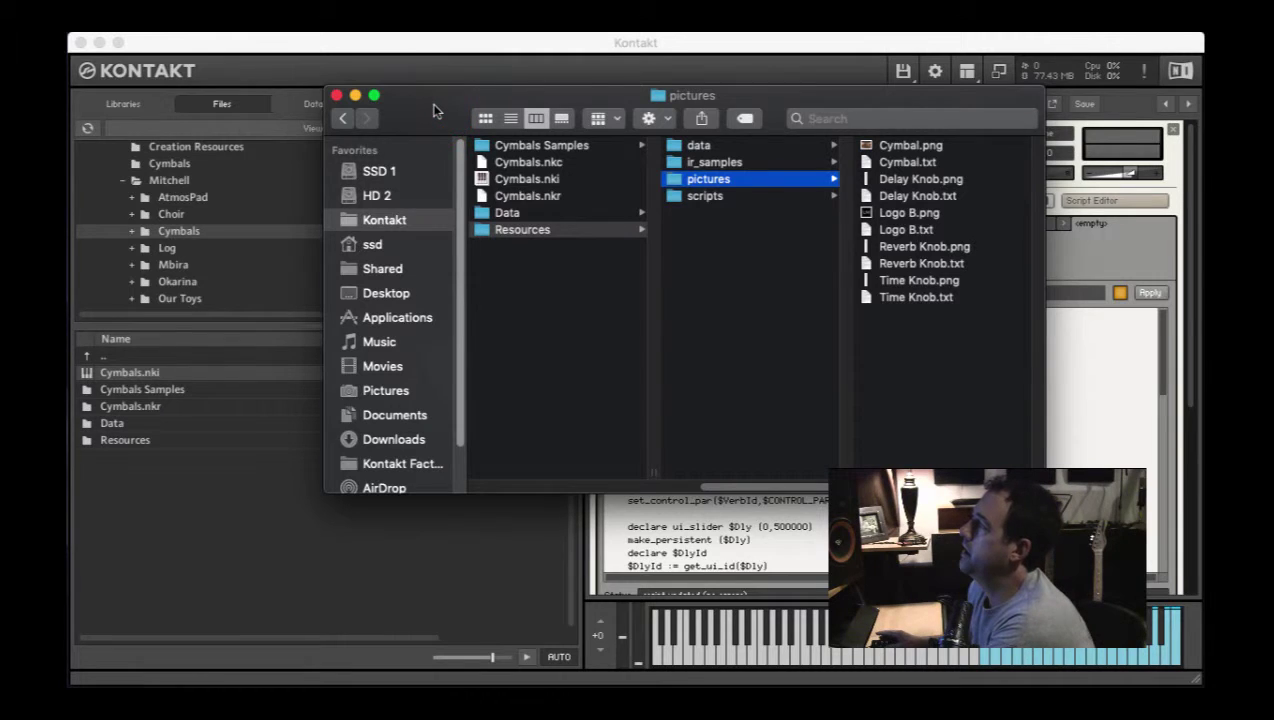
Hide Finder and bring up Kontakt's script showing the wallpaper and Logo B icon lines
key("super+m")
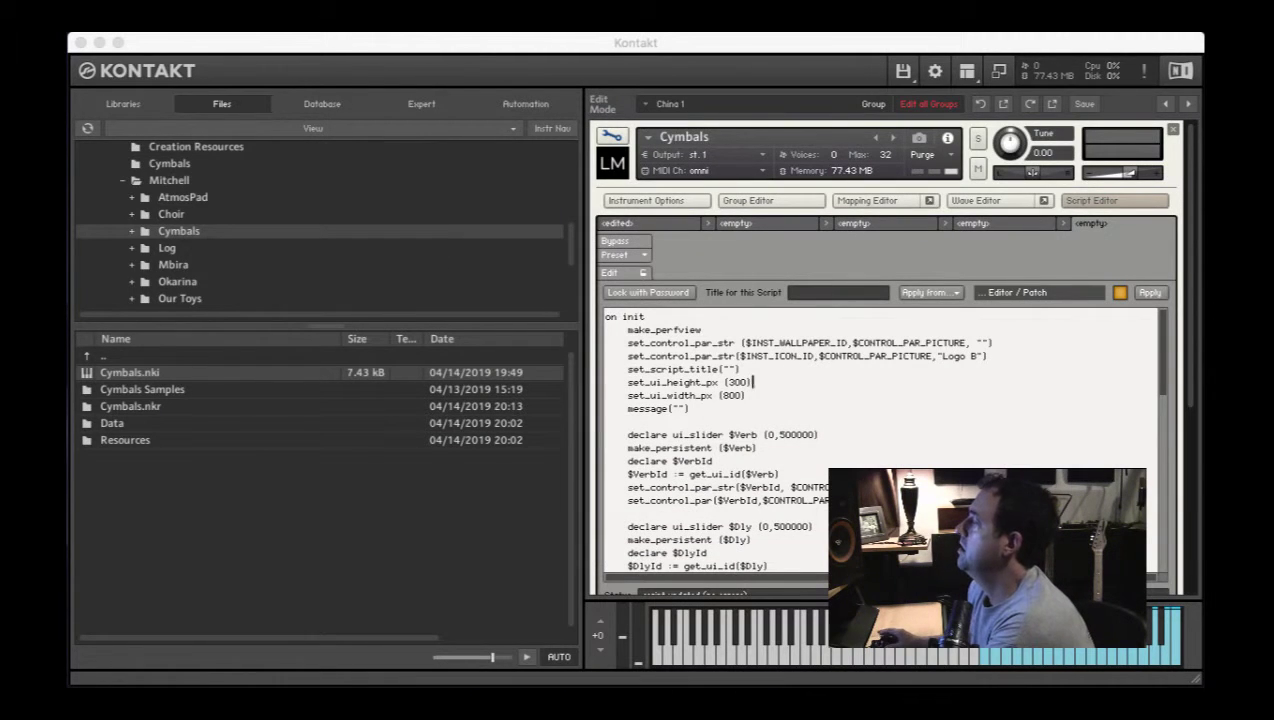
left_click(910, 412)
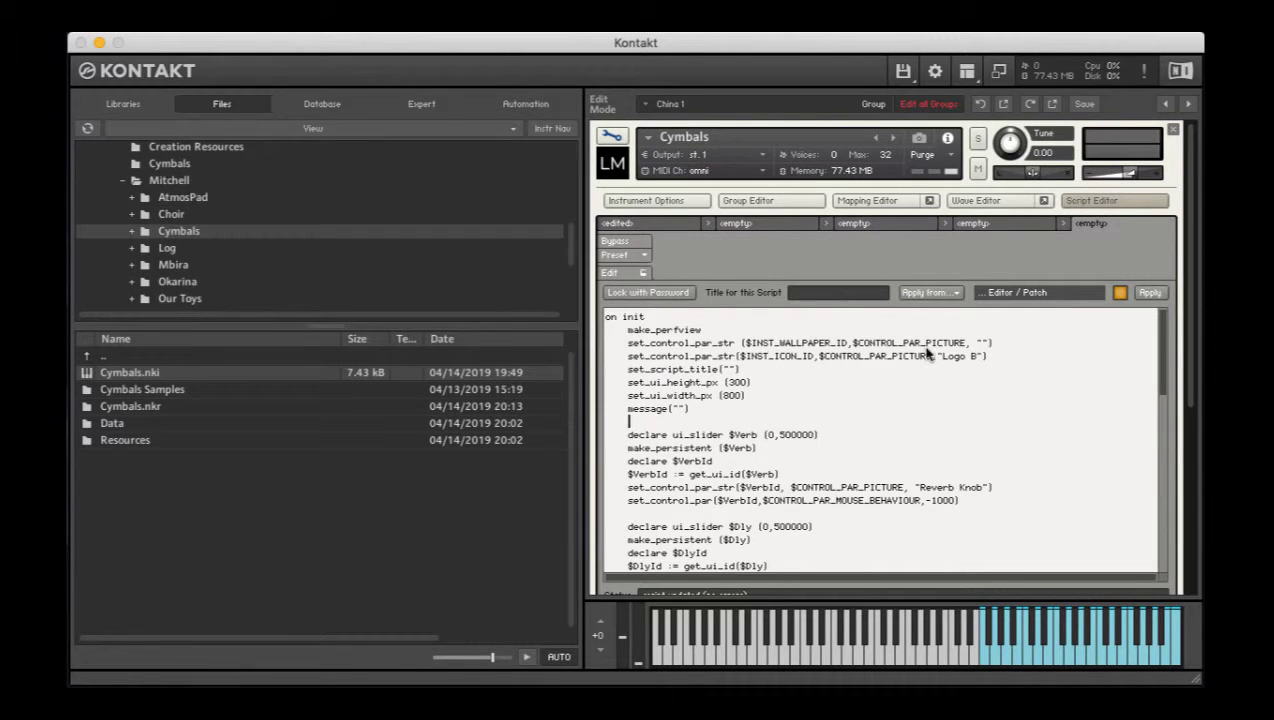
left_click(1008, 345)
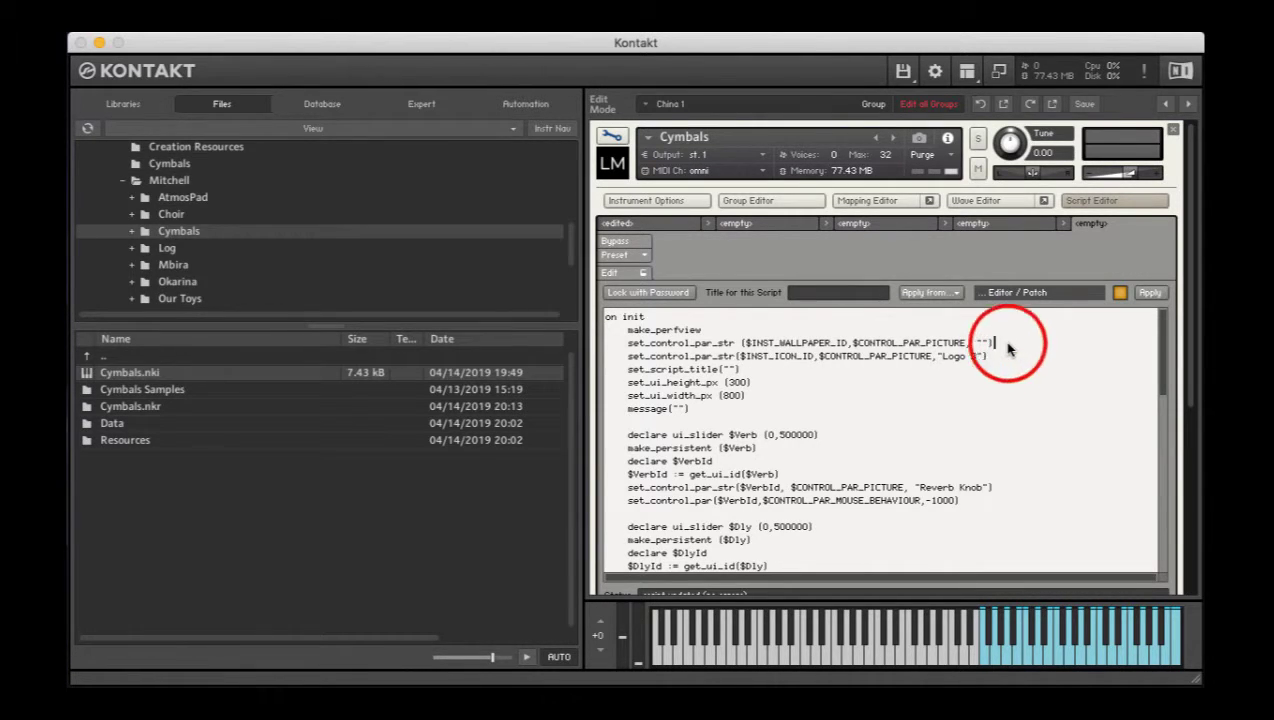
left_click(998, 354)
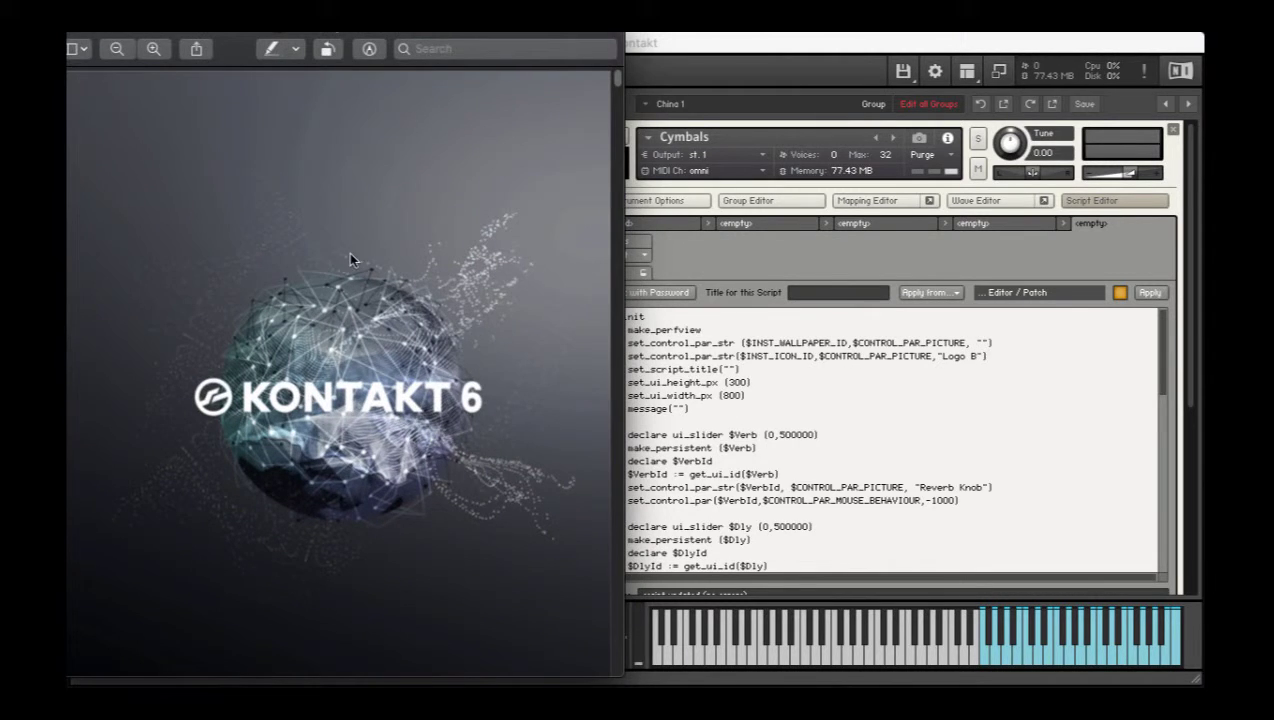
scroll(360, 250, "down", 3)
scroll(367, 248, "up", 3)
left_click(904, 393)
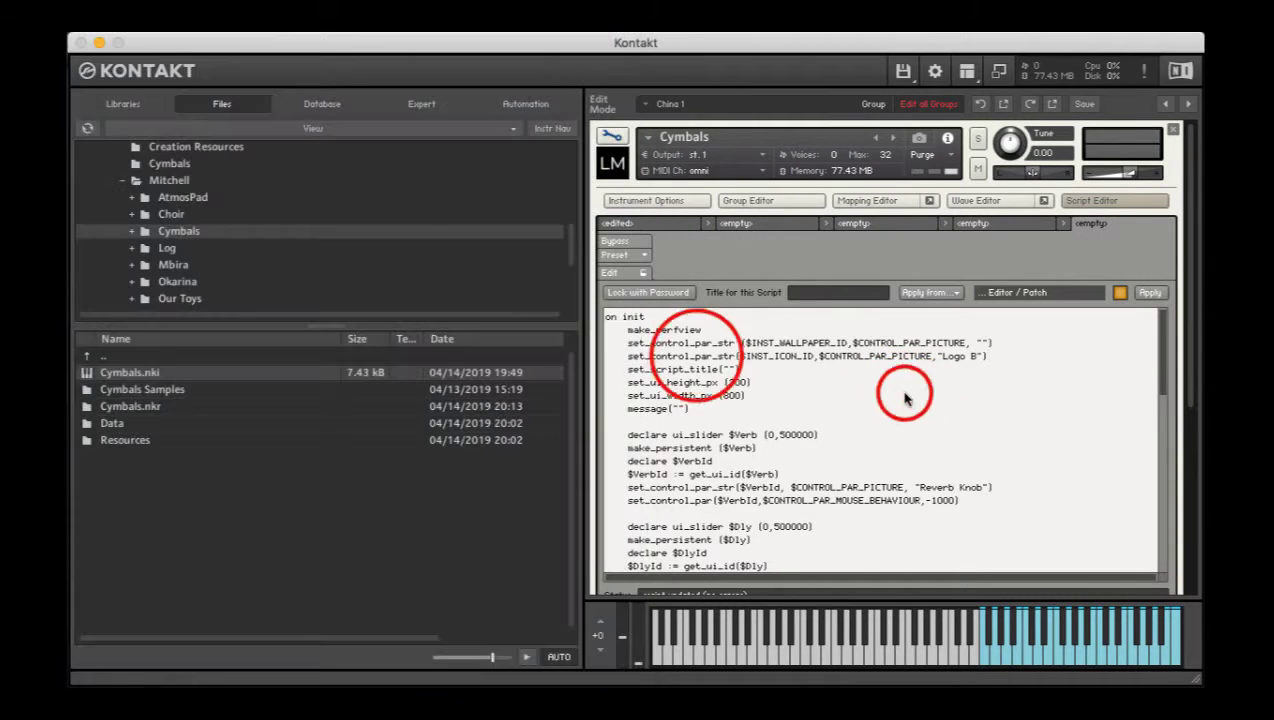
Copy the $INST_WALLPAPER_ID constant and focus the KSP manual's search field
left_click(697, 358)
double_click(783, 343)
key("super+c")
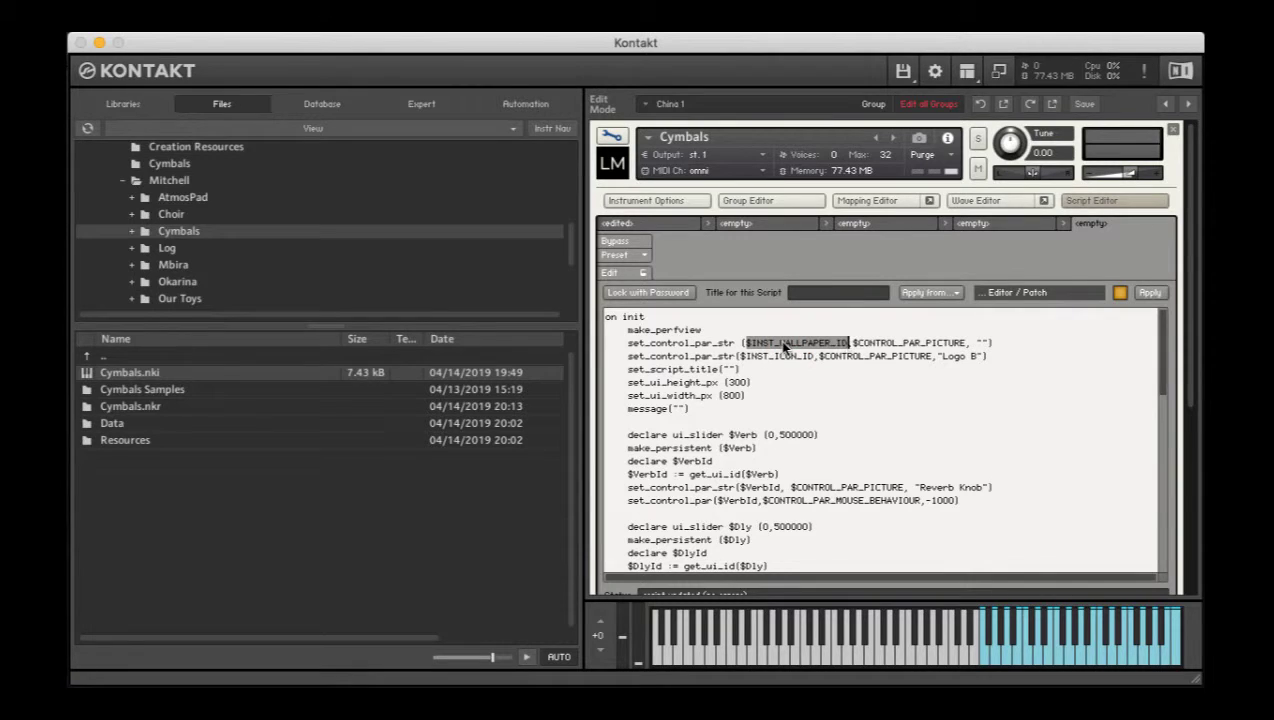
left_click(503, 35)
left_click(493, 49)
Read the manual's Instrument Icon and Wallpaper entry for $INST_WALLPAPER_ID, then return to the Kontakt script
key("super+v")
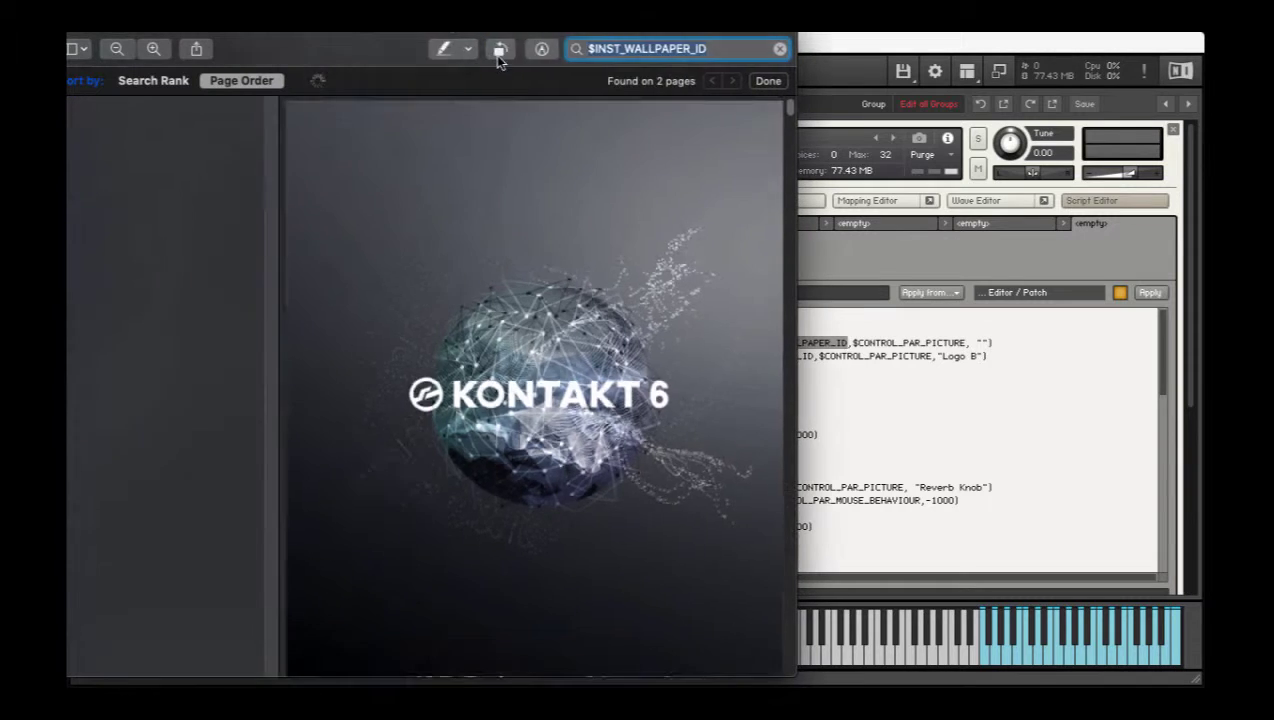
left_click(605, 263)
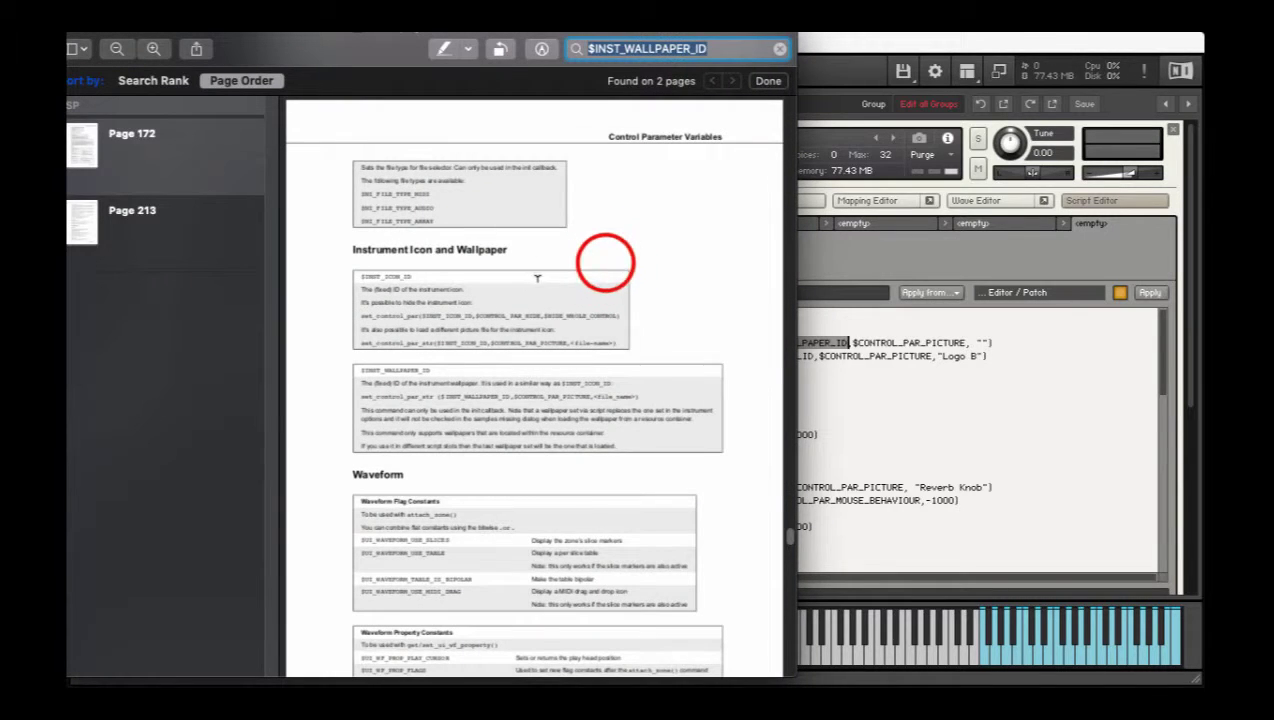
left_click(781, 48)
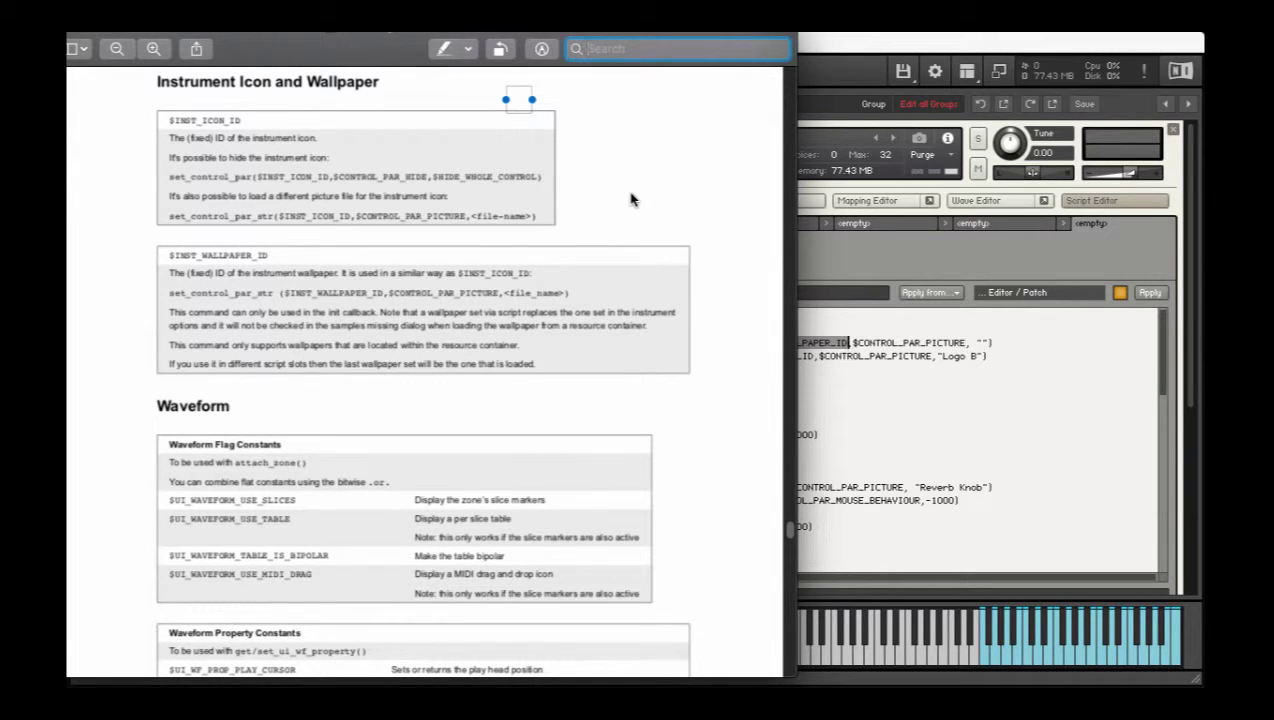
left_click_drag(168, 256, 465, 290)
left_click(661, 216)
left_click(255, 41)
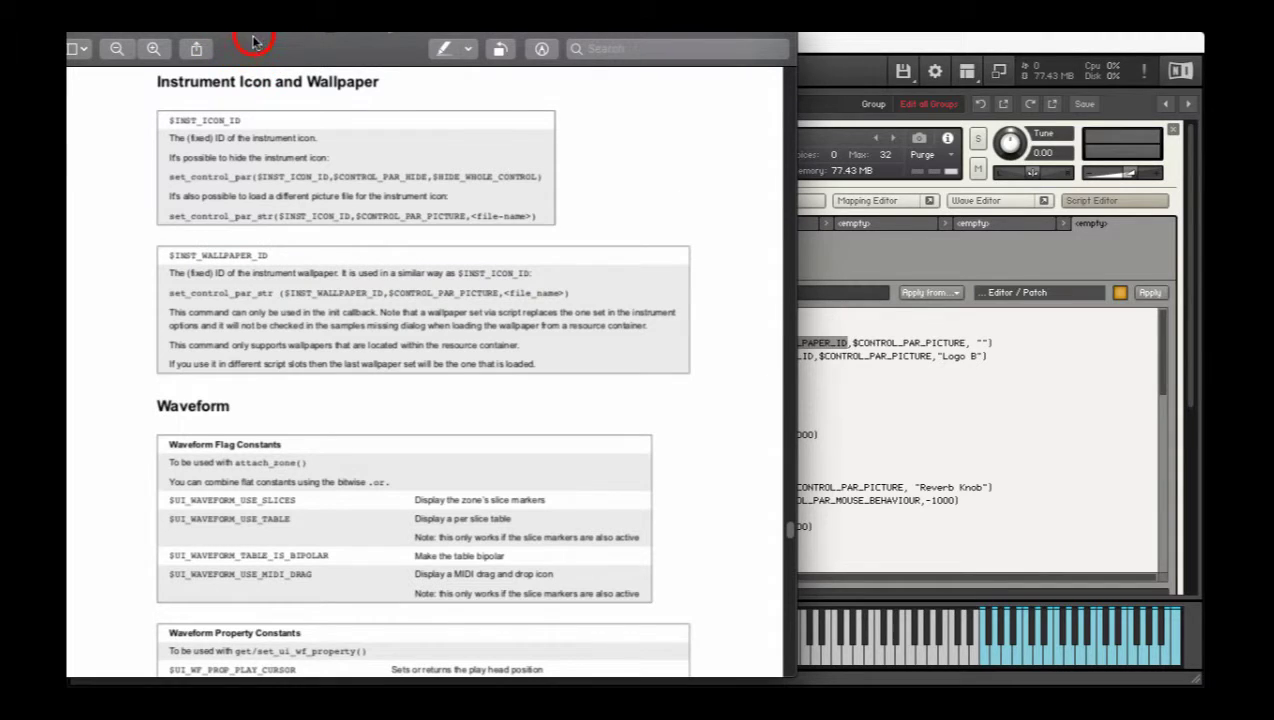
left_click(862, 43)
left_click(913, 442)
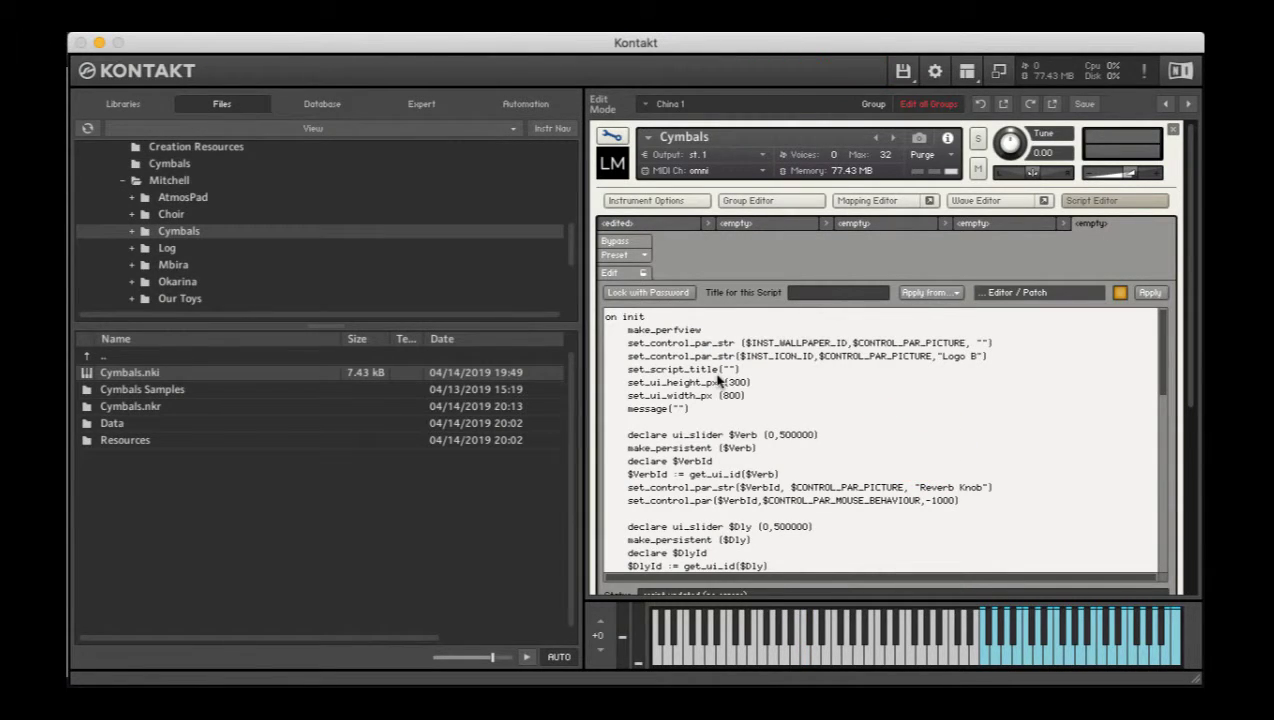
Enter 'cymbal' as the picture name inside the wallpaper line's empty quotes
left_click(983, 343)
type("cty")
key("BackSpace")
key("BackSpace")
type("bal")
left_click(1035, 345)
Scroll down to review the $Verb, $Dly and $Time knob slider declarations
left_click(918, 377)
left_click(868, 438)
scroll(867, 441, "down", 3)
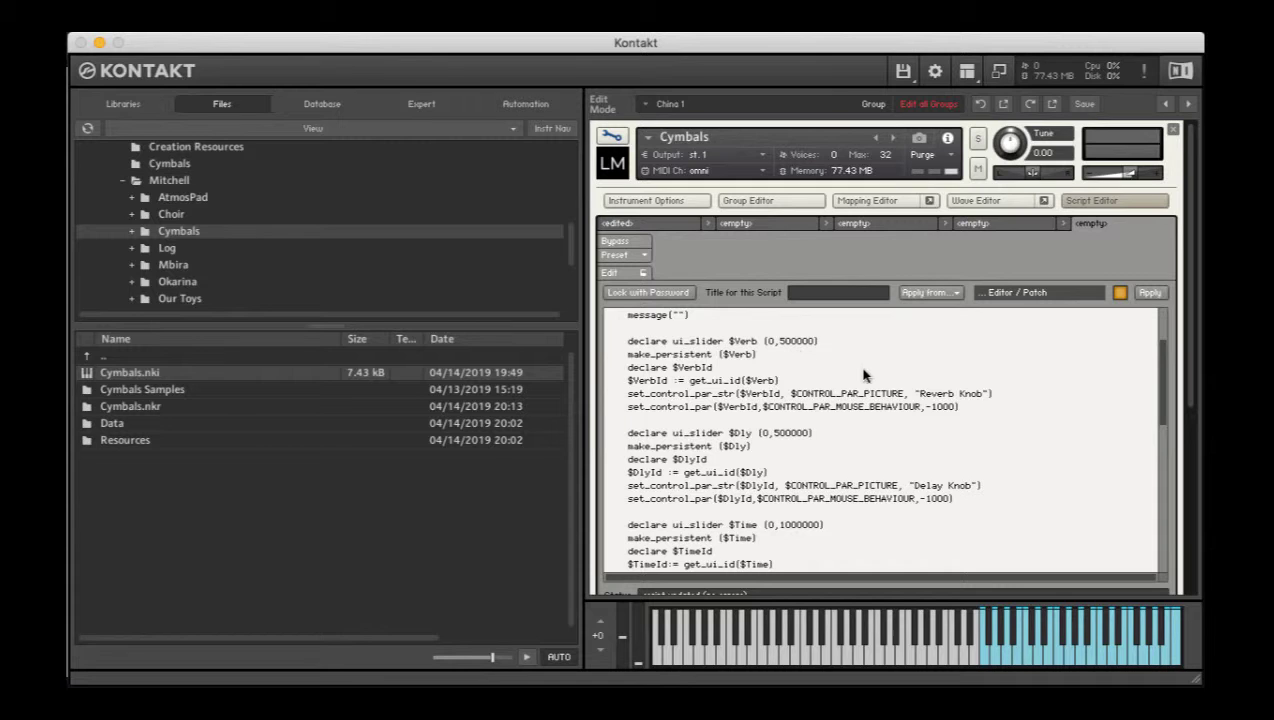
left_click(1160, 396)
scroll(1159, 395, "down", 5)
left_click_drag(1168, 447, 1172, 365)
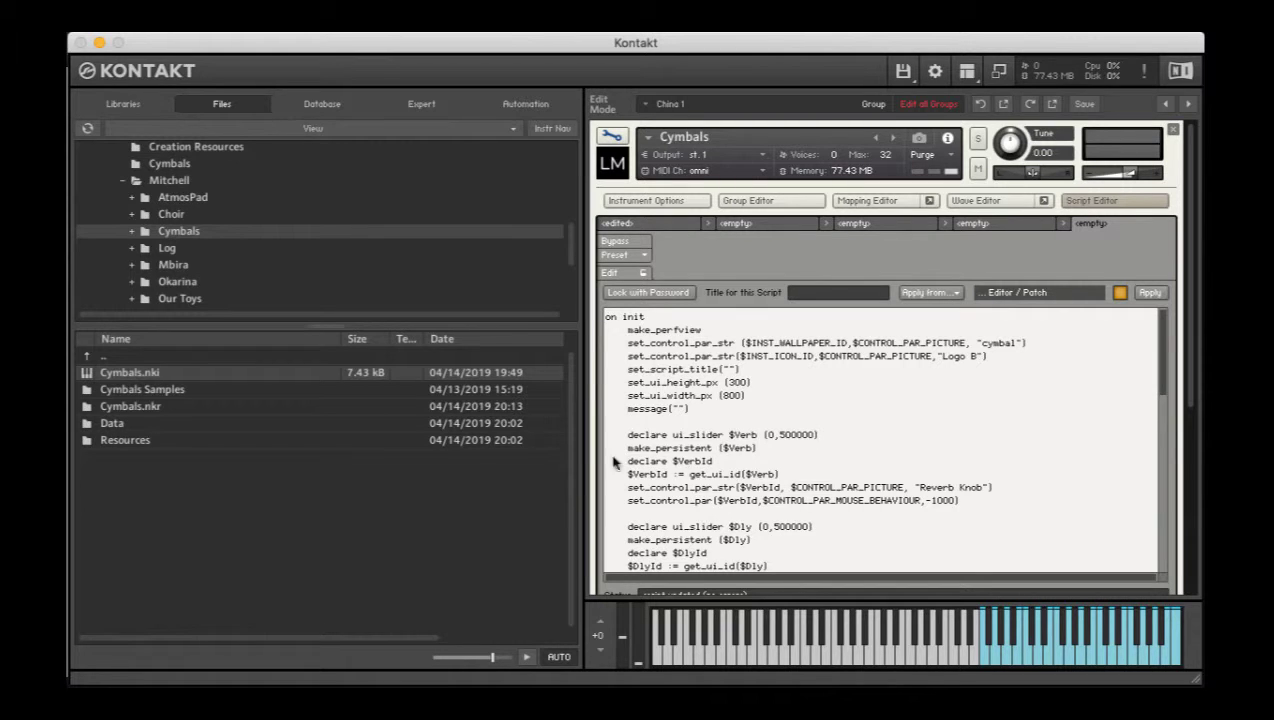
left_click(865, 458)
scroll(865, 458, "down", 5)
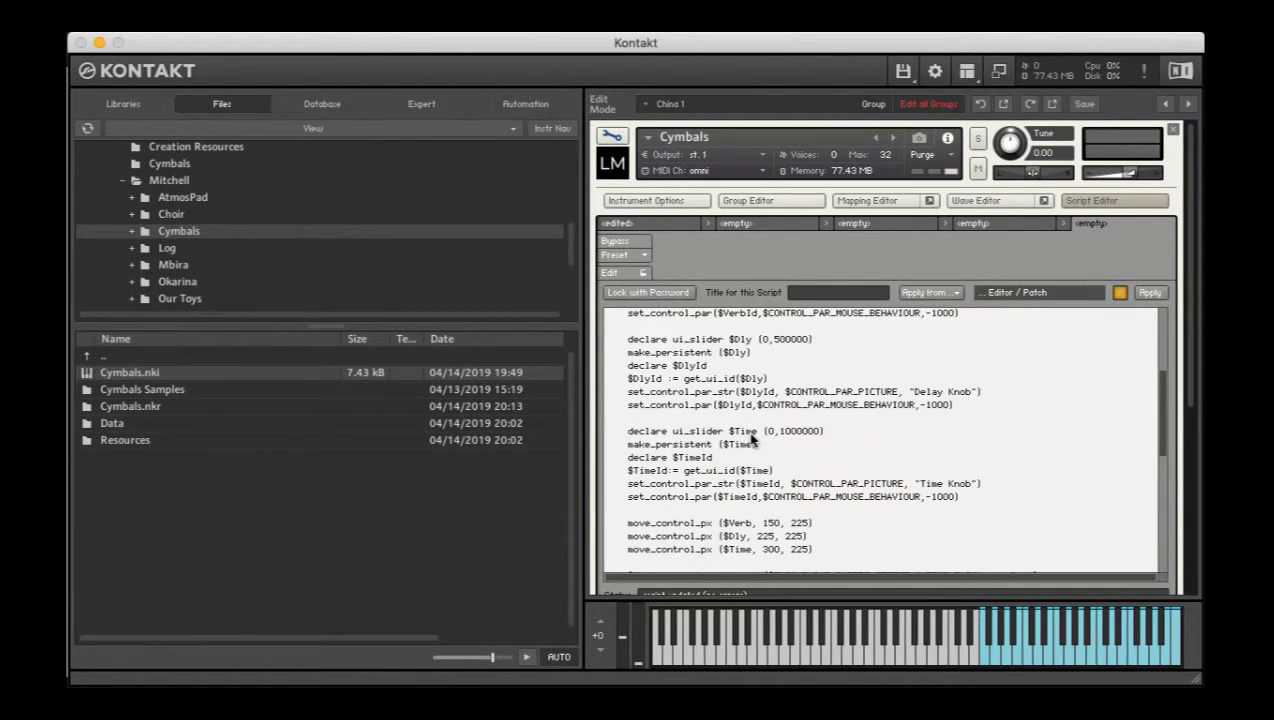
scroll(785, 435, "up", 3)
left_click(1157, 372)
left_click_drag(1157, 372, 1170, 338)
left_click(1005, 405)
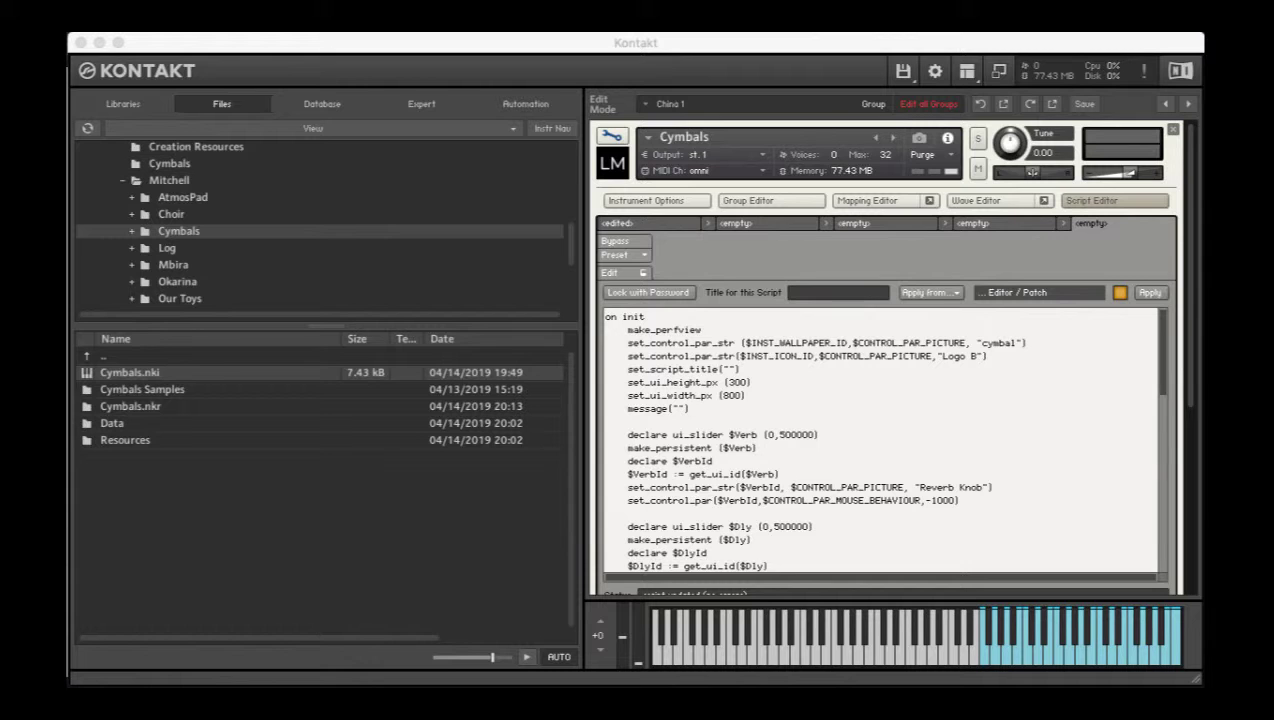
Browse Kontakt > Mitchell > Creation Resources in Finder, previewing Delay Dark.png and Off.txt
left_click_drag(523, 452, 469, 137)
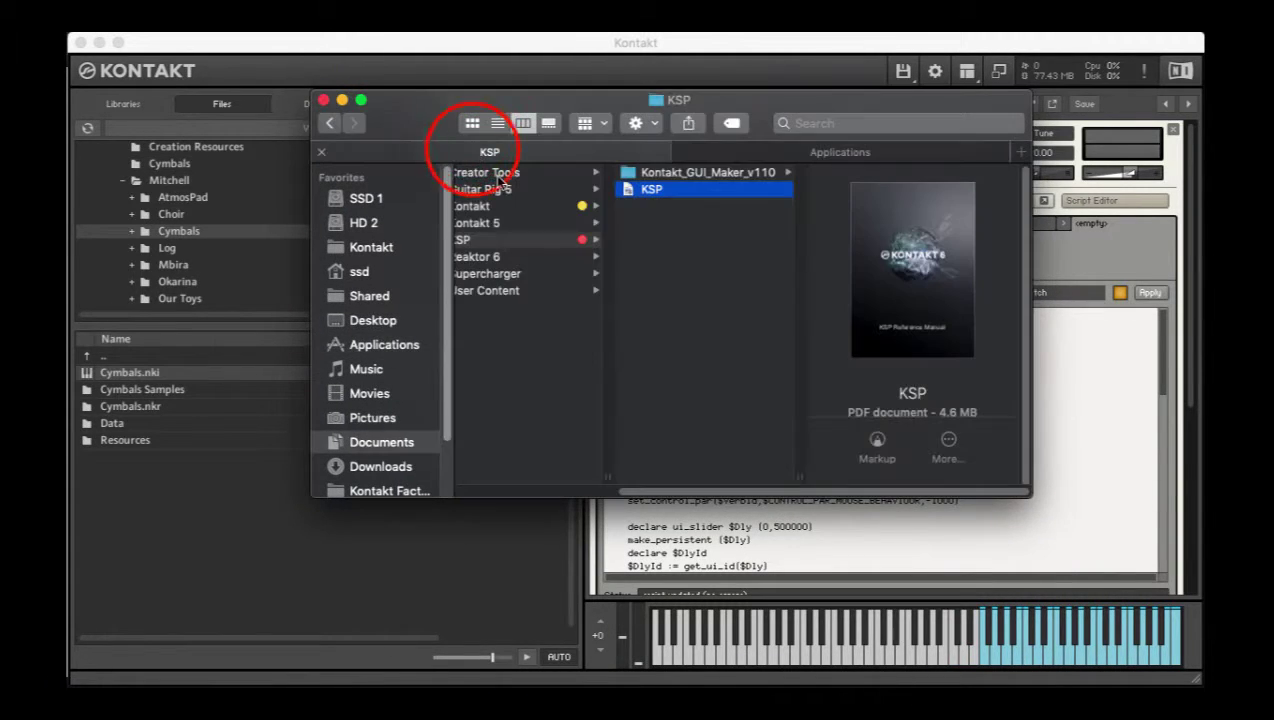
left_click_drag(646, 489, 475, 489)
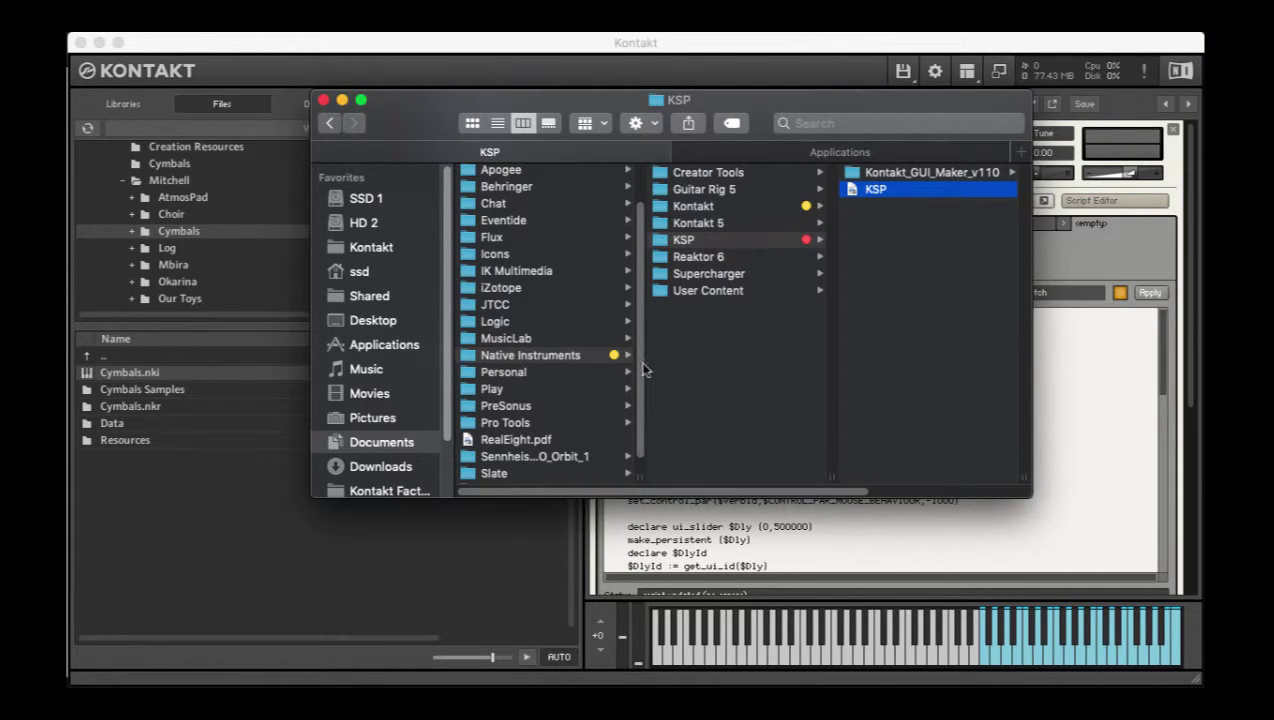
left_click(372, 247)
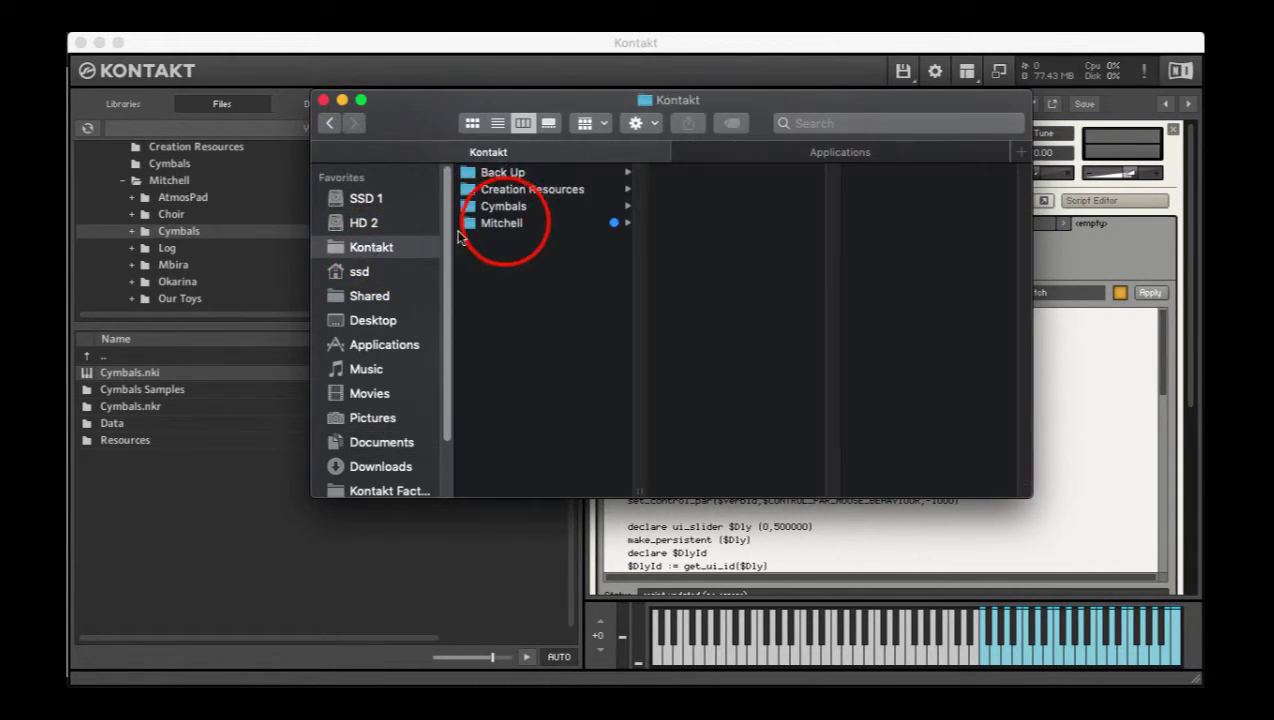
left_click(515, 225)
left_click(524, 190)
left_click(722, 174)
left_click(688, 246)
key("Down")
key("Down")
key("Down")
key("Down")
key("Down")
key("Down")
key("Down")
key("Down")
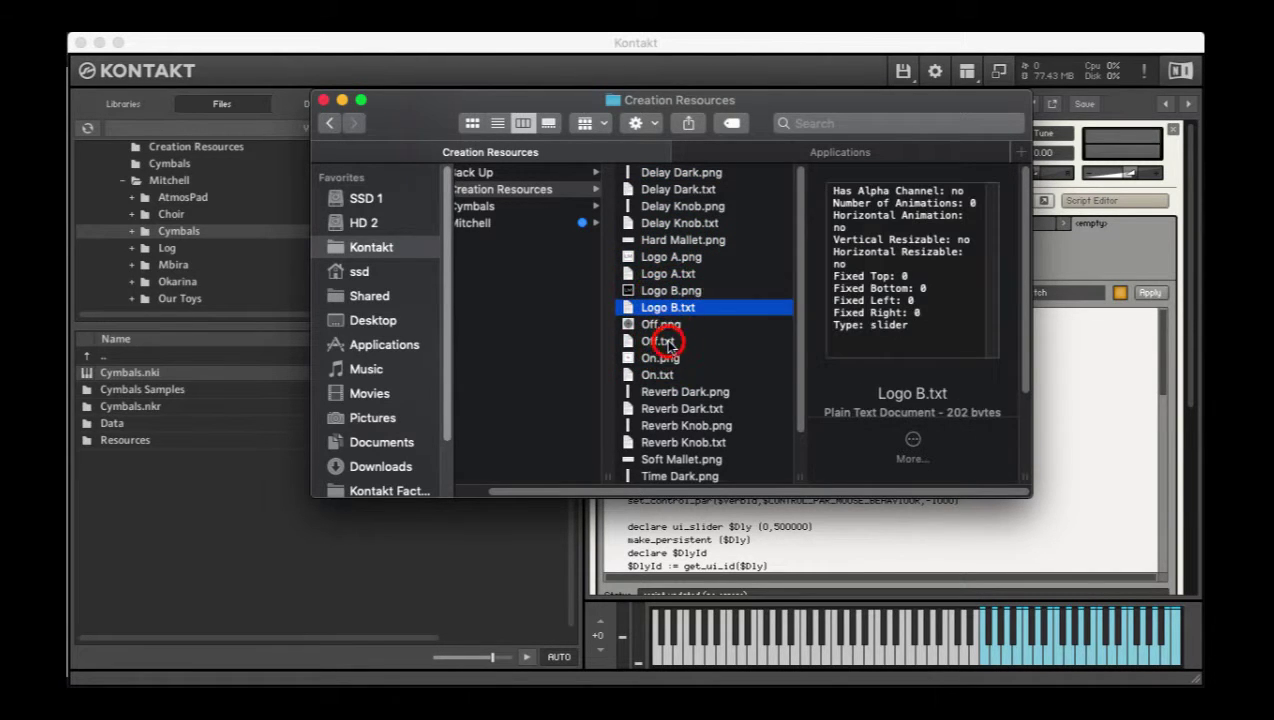
left_click(668, 342)
scroll(671, 376, "down", 2)
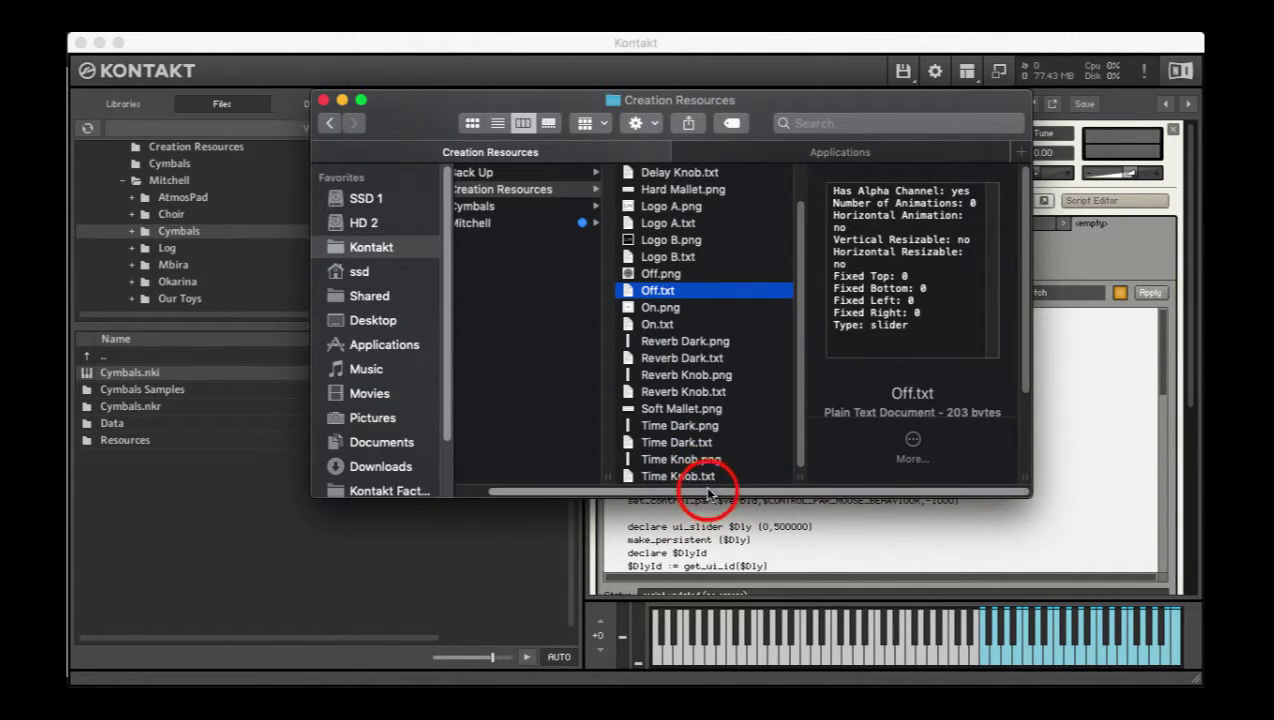
left_click_drag(711, 494, 630, 500)
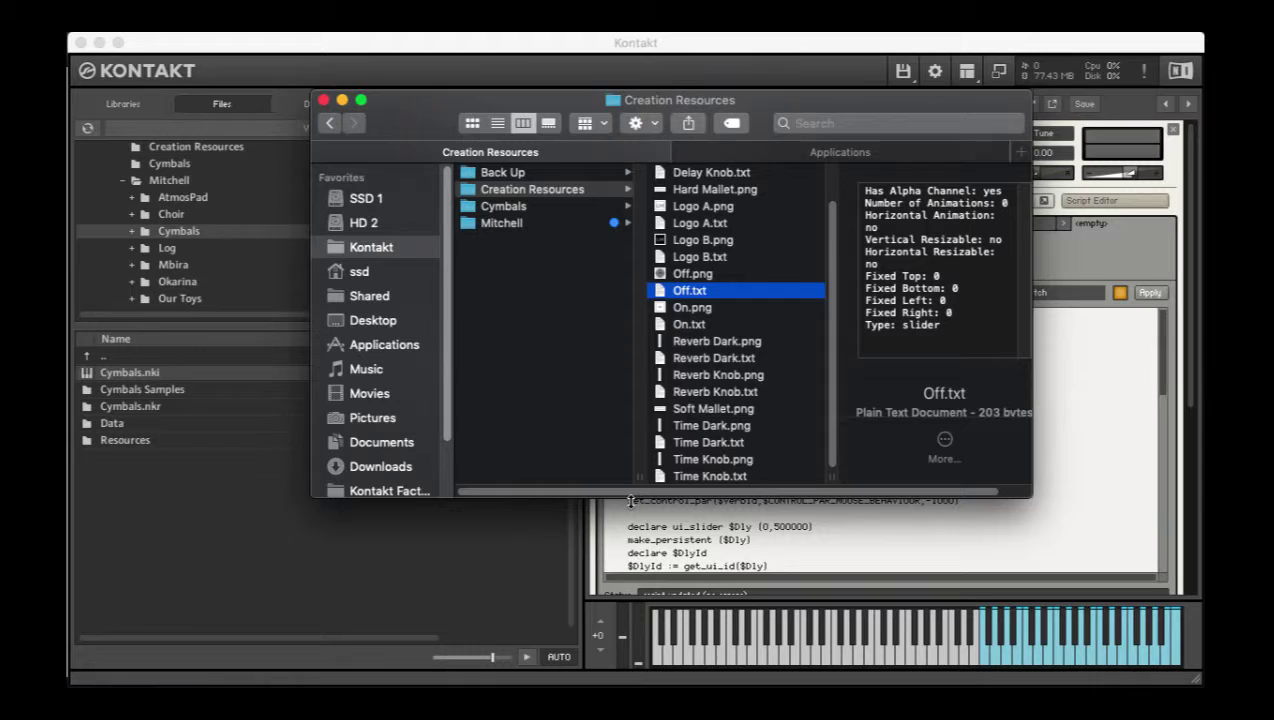
Open Mitchell > Cymbals > Resources and move the Finder window down to reveal Kontakt
left_click(506, 222)
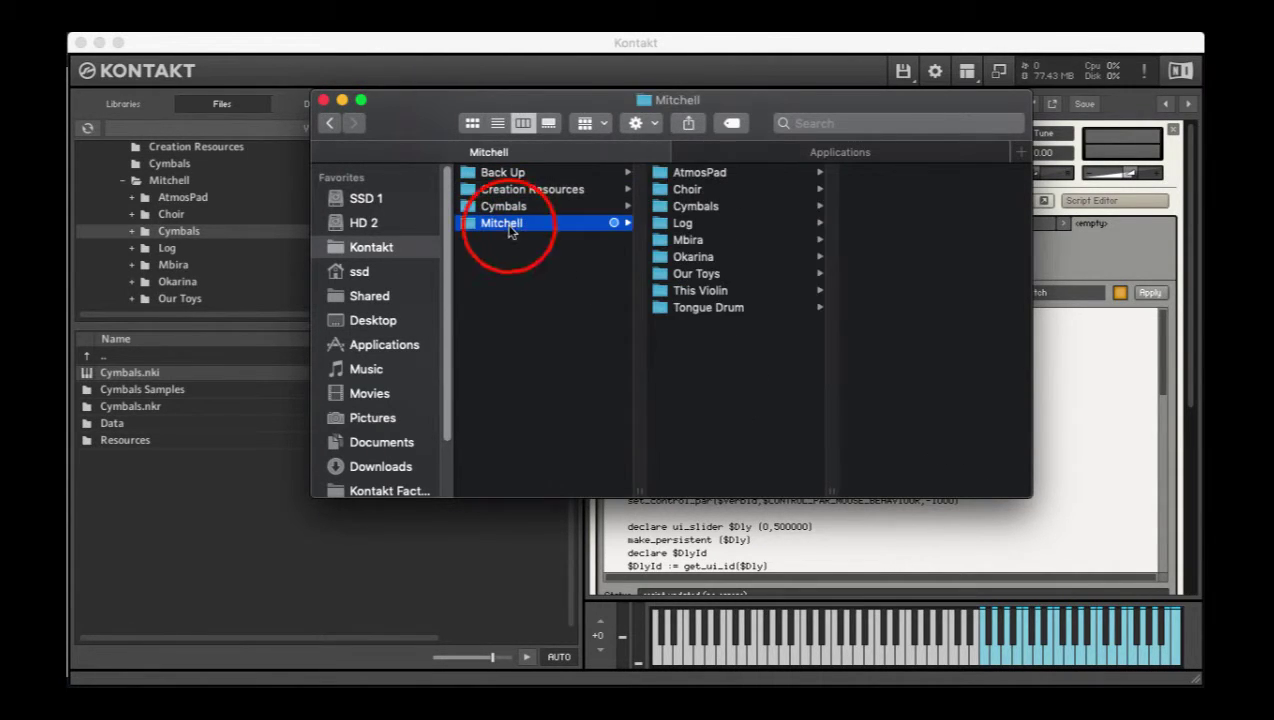
left_click(697, 206)
left_click(883, 258)
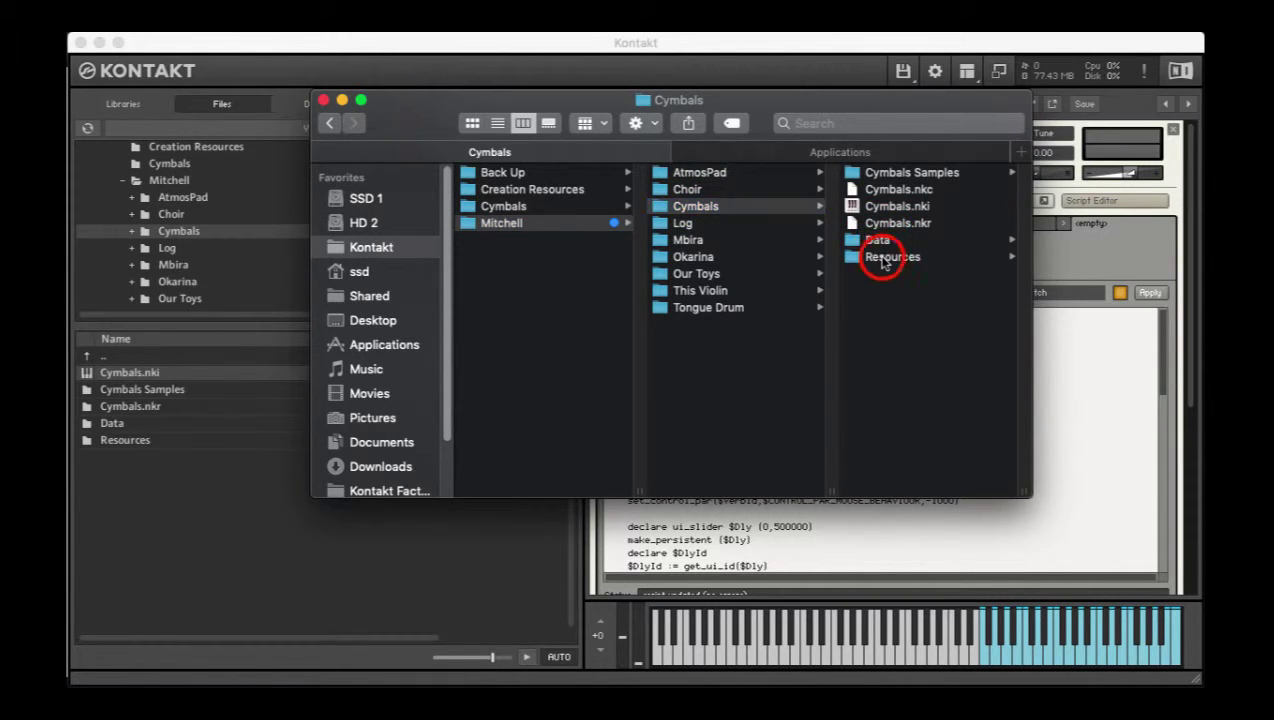
left_click(883, 258)
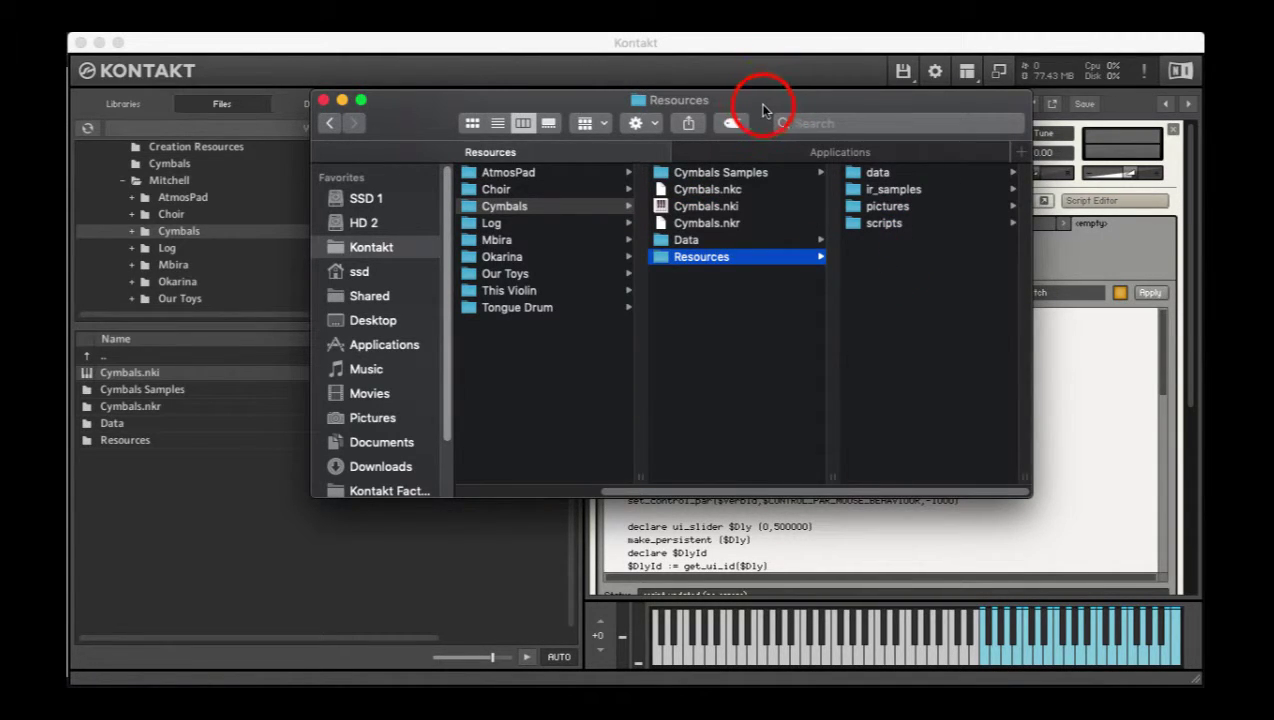
left_click_drag(762, 108, 763, 224)
Create a new resource container named Cymbals, overwriting the existing Cymbals.nkr
left_click(646, 42)
left_click(660, 201)
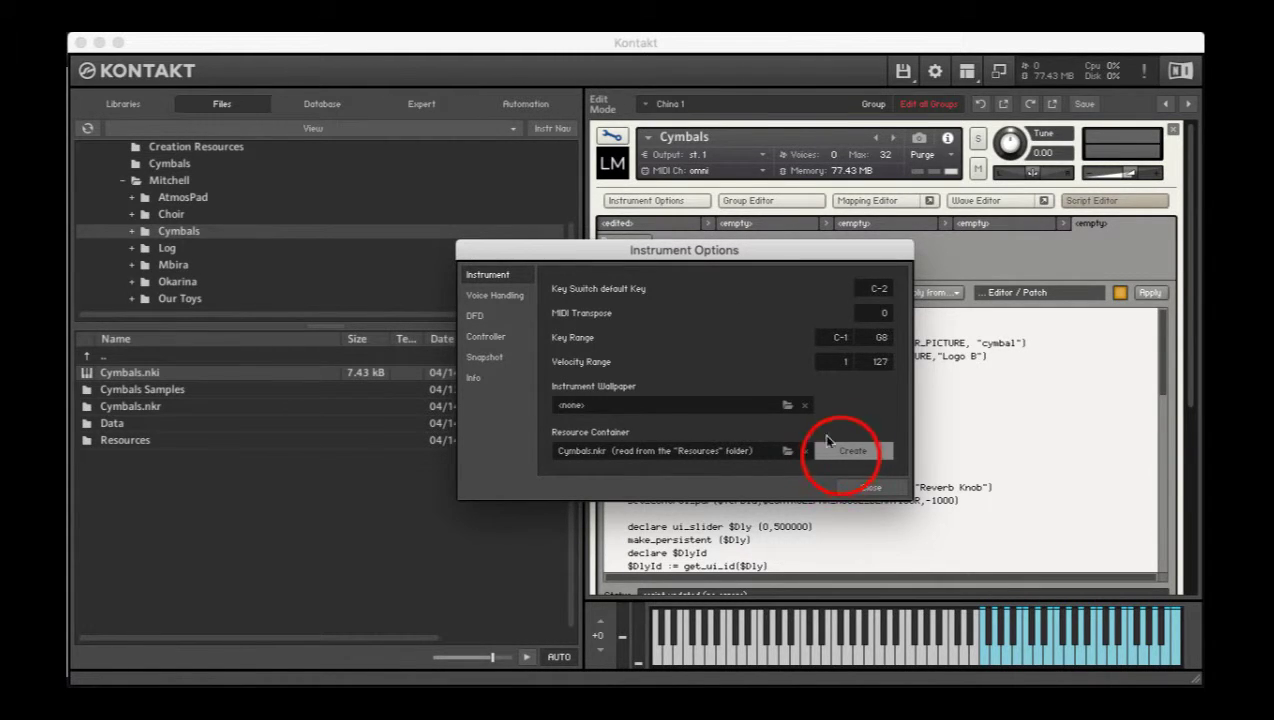
left_click(850, 450)
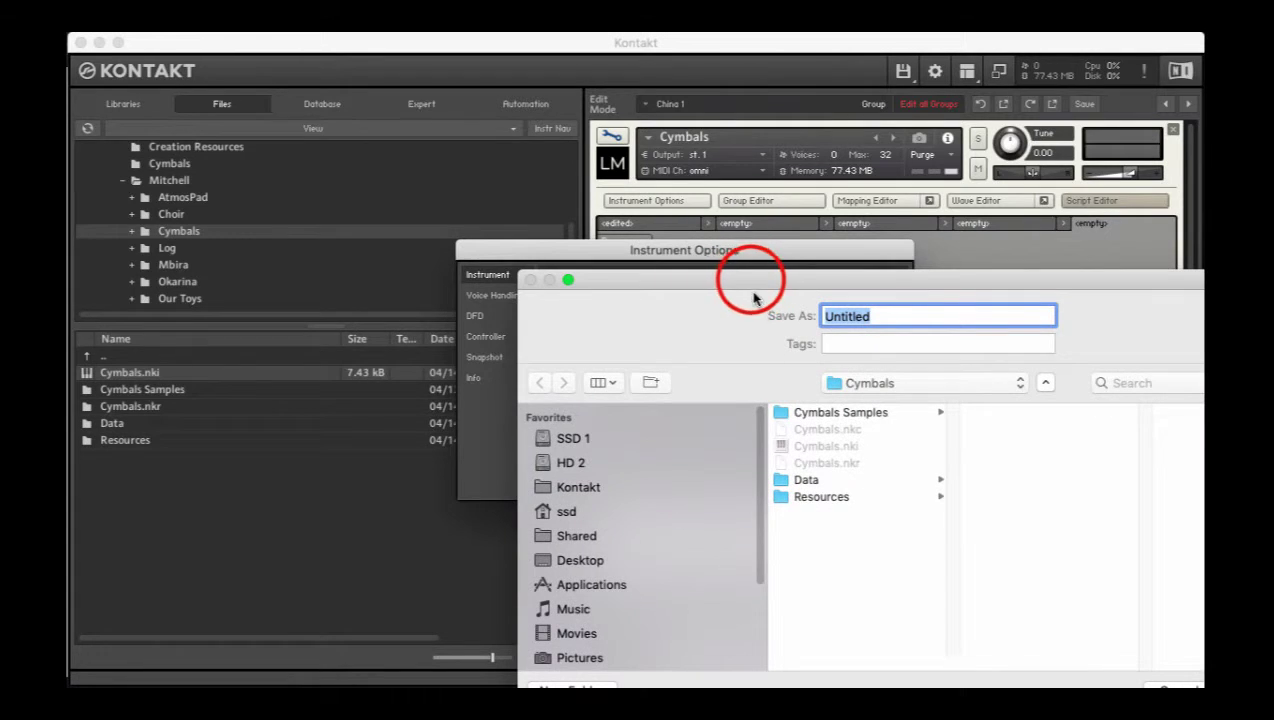
left_click_drag(751, 279, 405, 84)
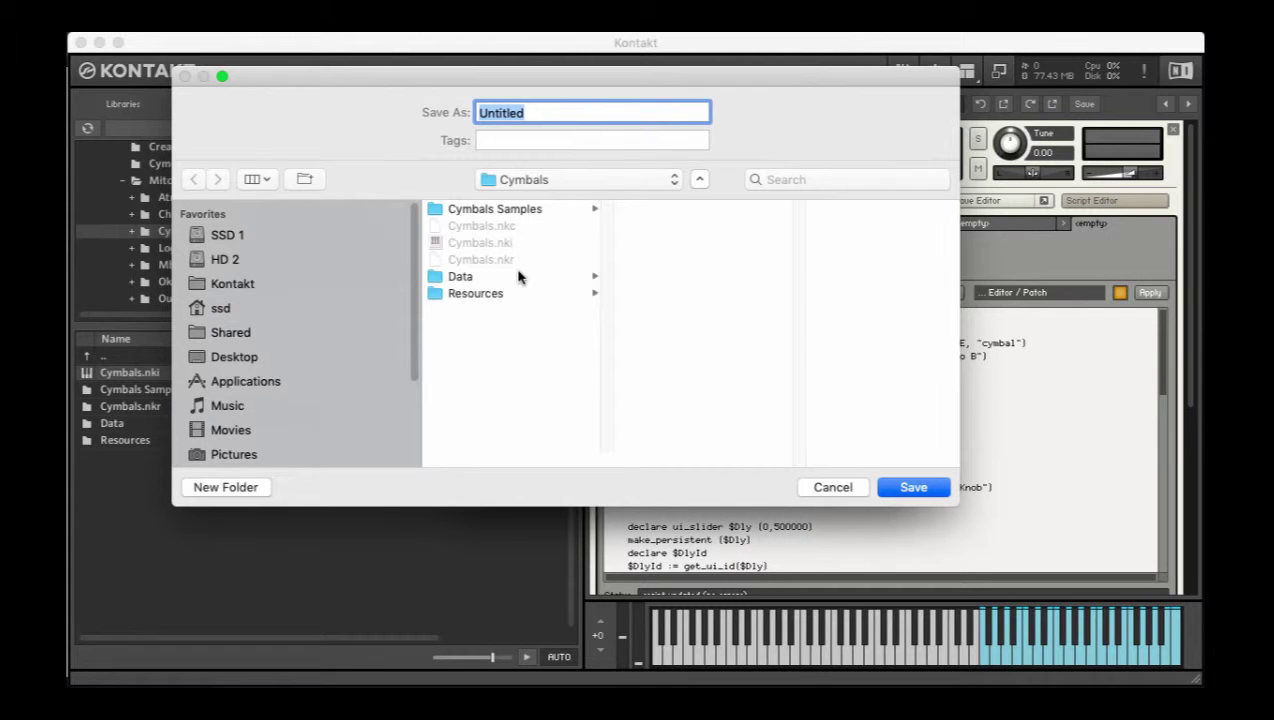
left_click(484, 244)
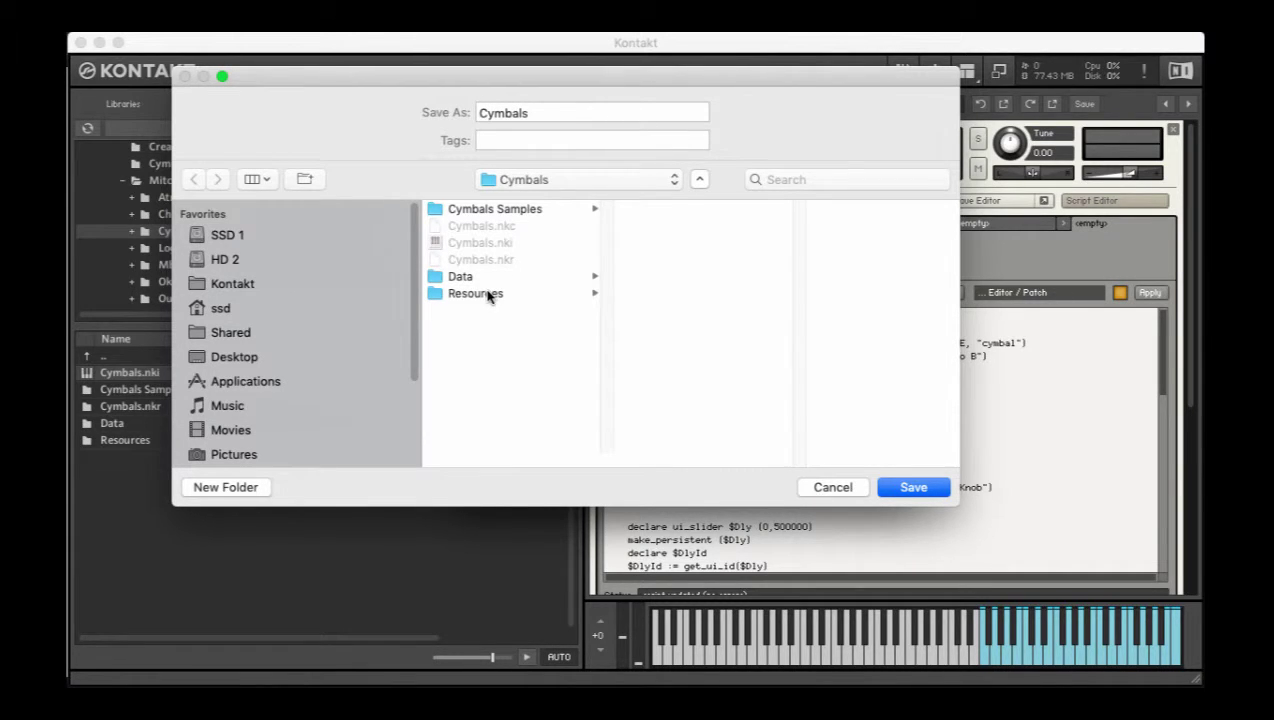
left_click(898, 488)
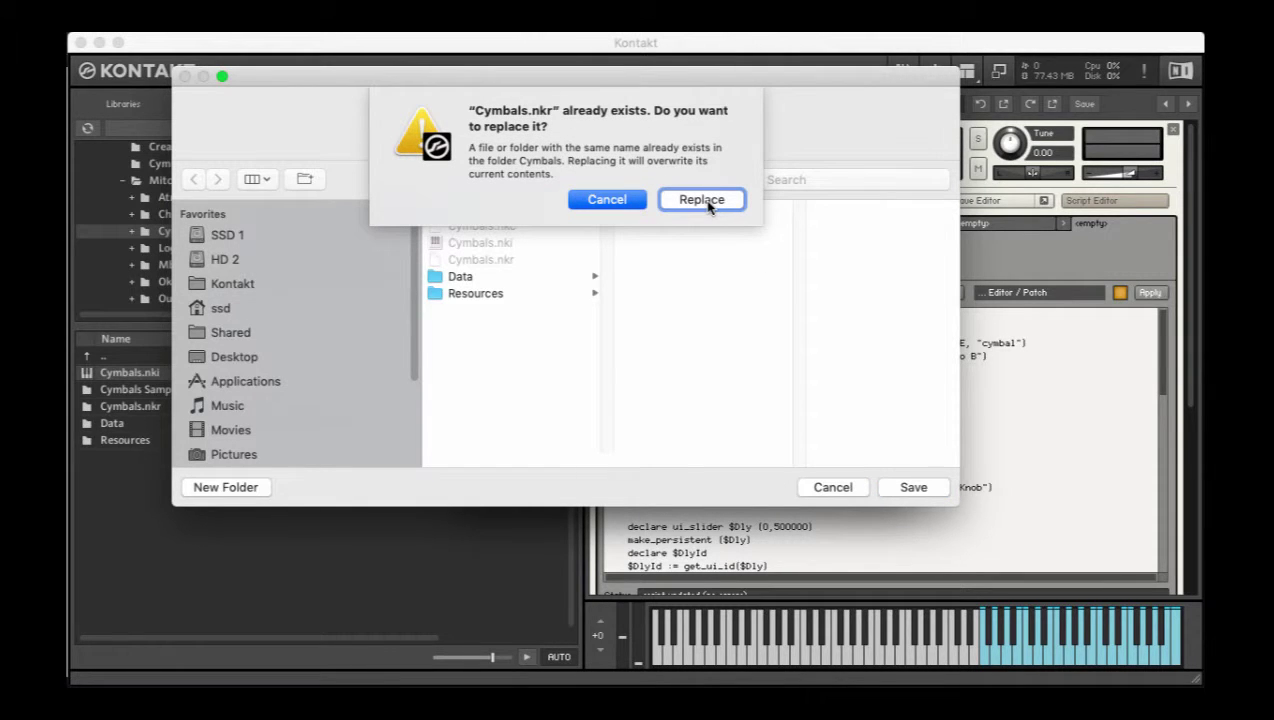
left_click(706, 202)
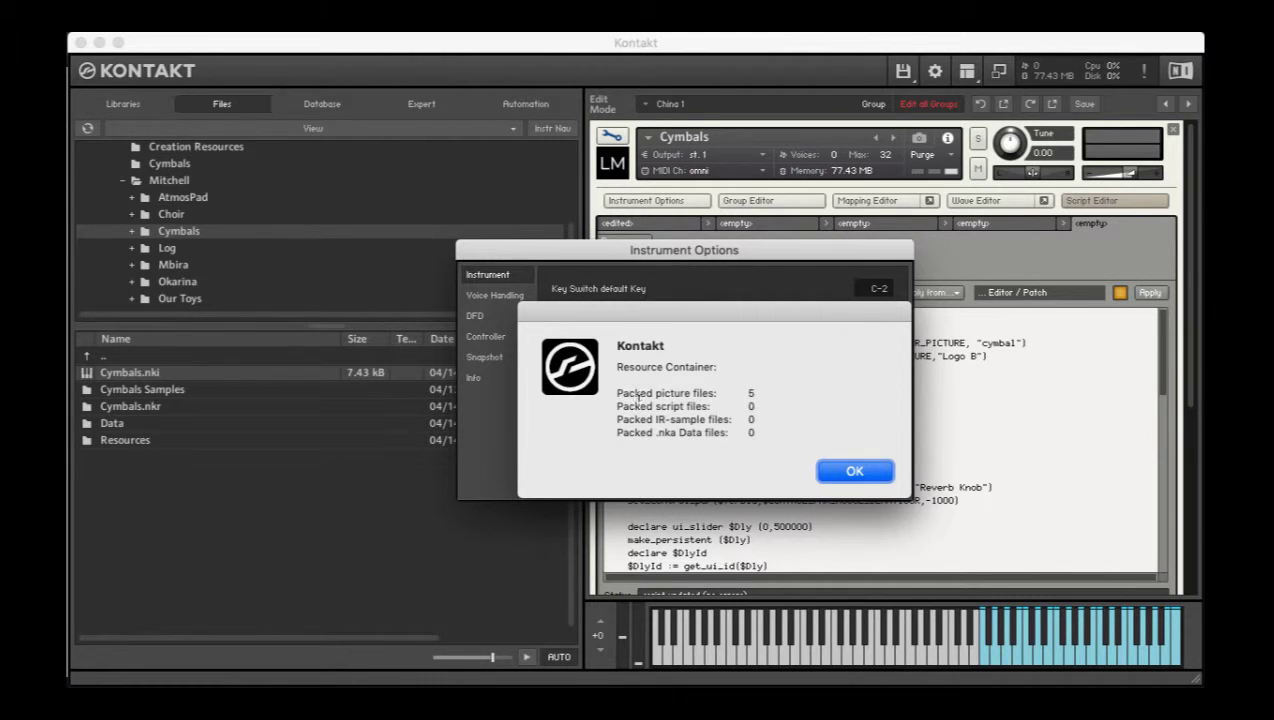
Confirm the report of 5 packed picture files and close Instrument Options
mouse_move(767, 393)
left_mouse_down()
mouse_move(617, 393)
mouse_move(605, 381)
left_mouse_up()
left_click(854, 471)
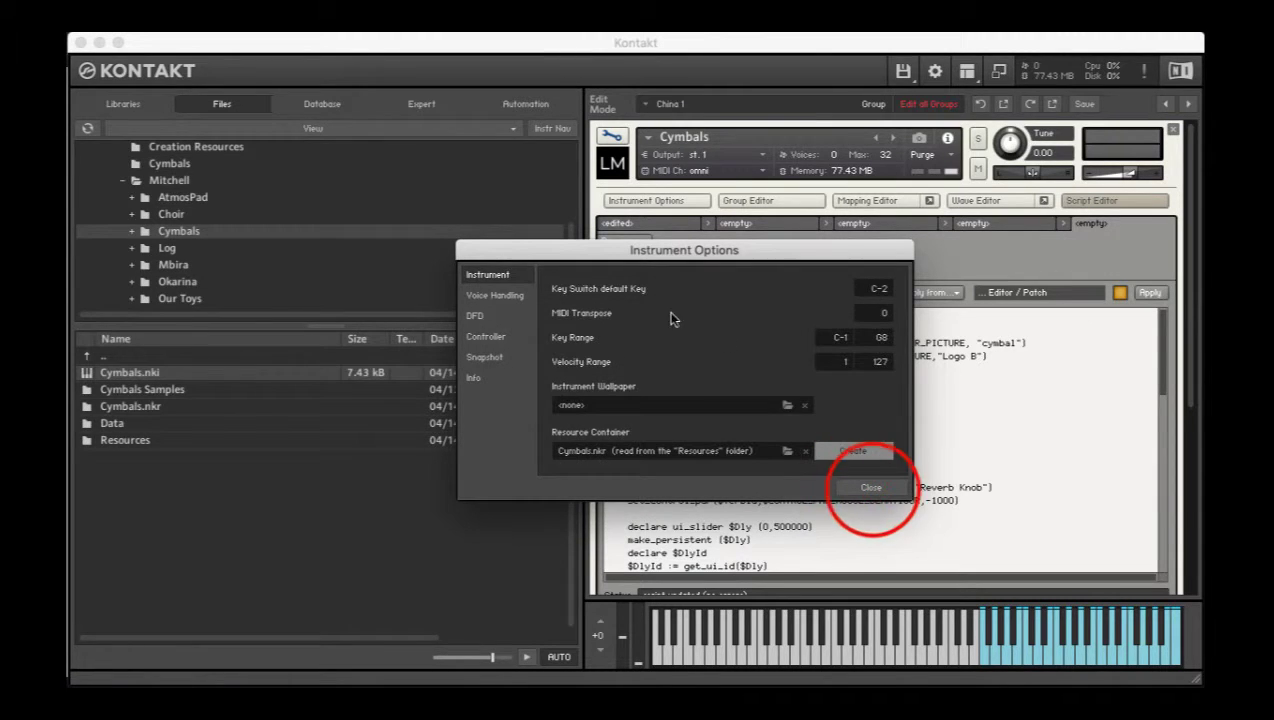
left_click(870, 487)
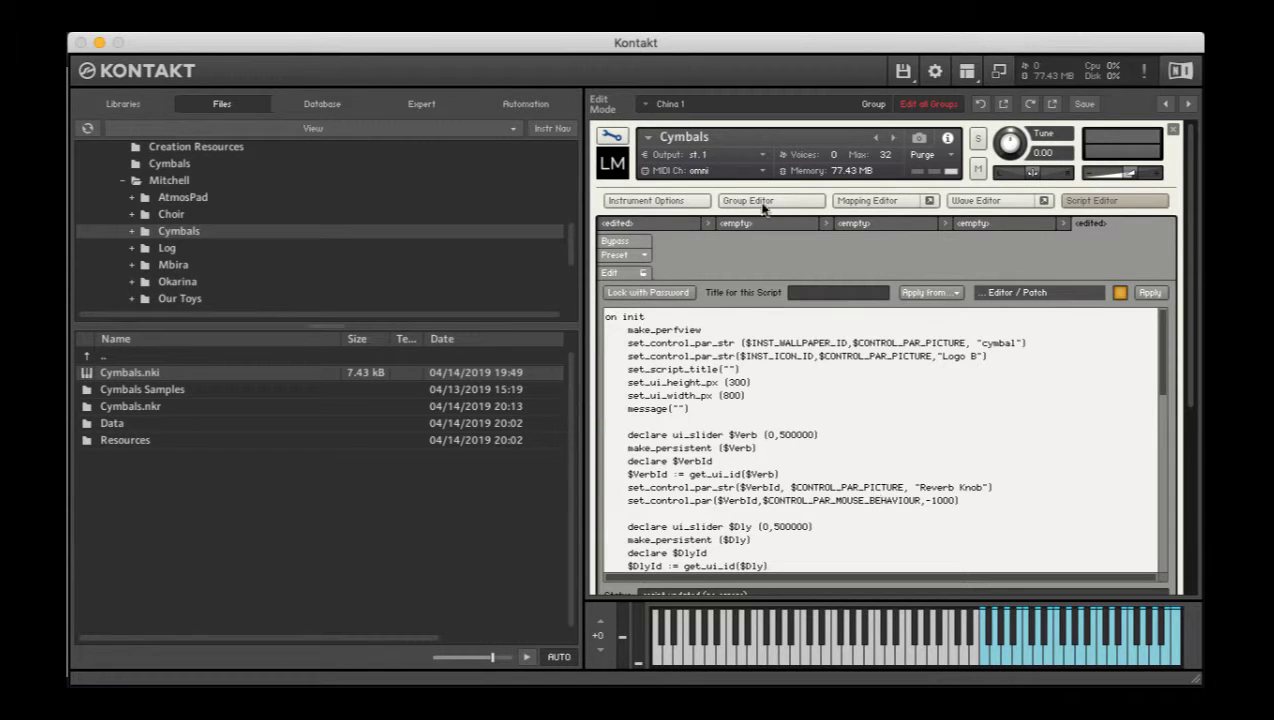
In the Resources pictures folder, preview Cymbal.txt and Cymbal.png, then select Delay Knob.png
left_click(562, 25)
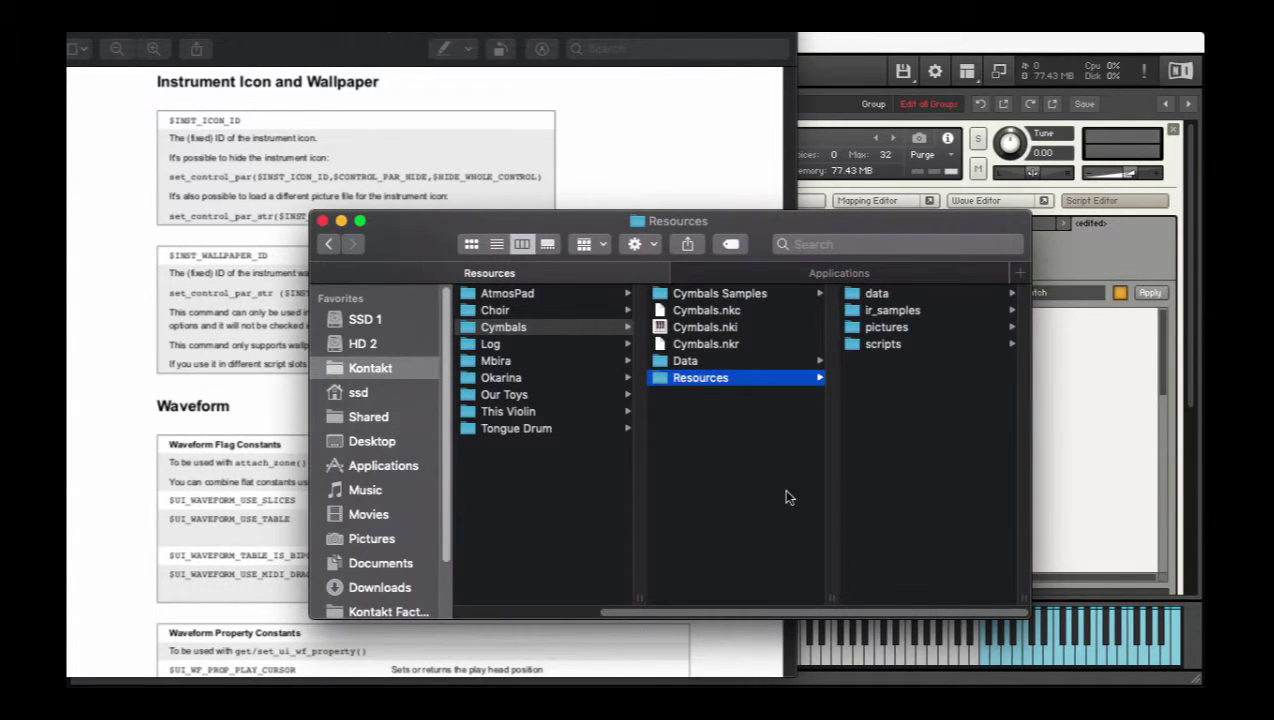
left_click(893, 329)
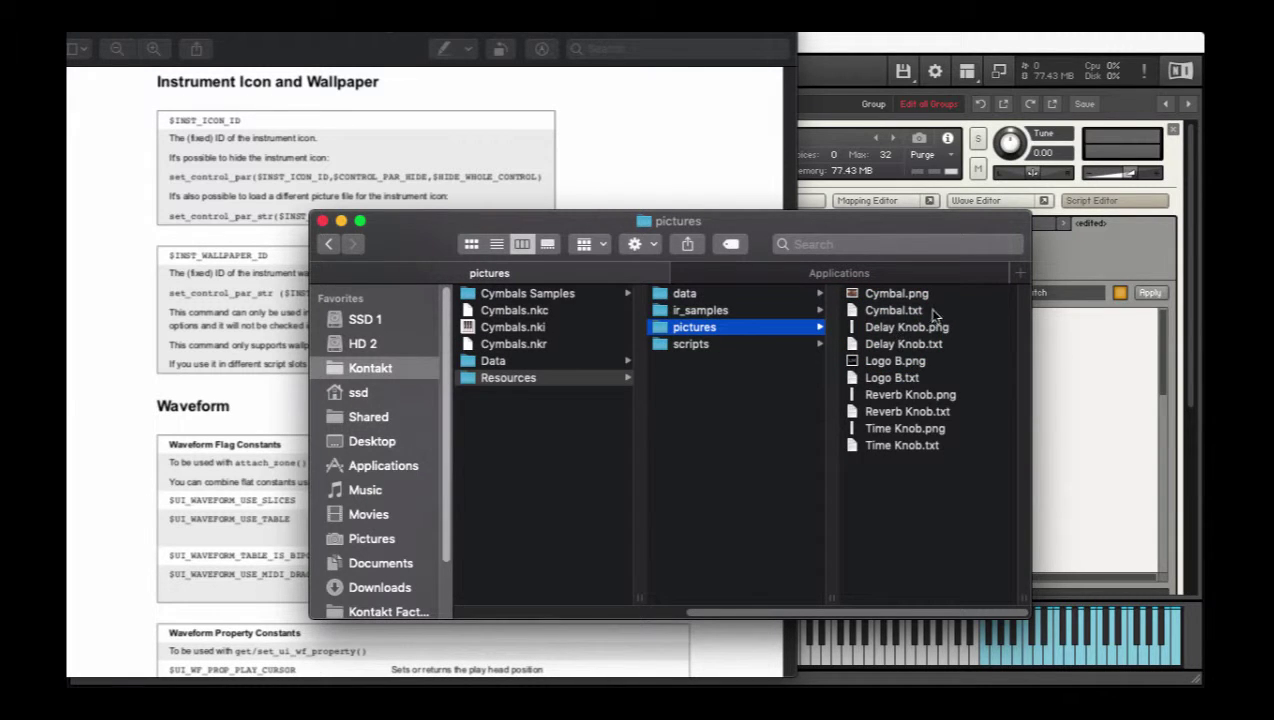
left_click(879, 313)
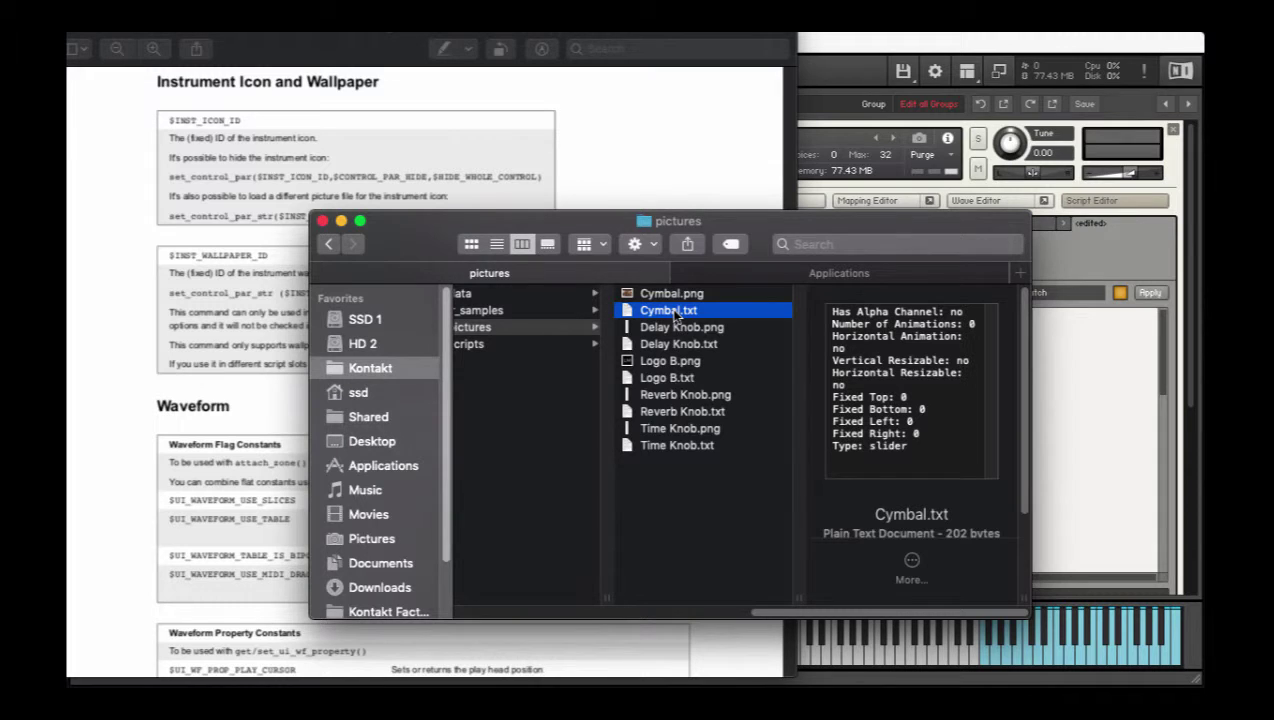
left_click(650, 293)
left_click(652, 312)
left_click(672, 297)
left_click(670, 309)
left_click(694, 329)
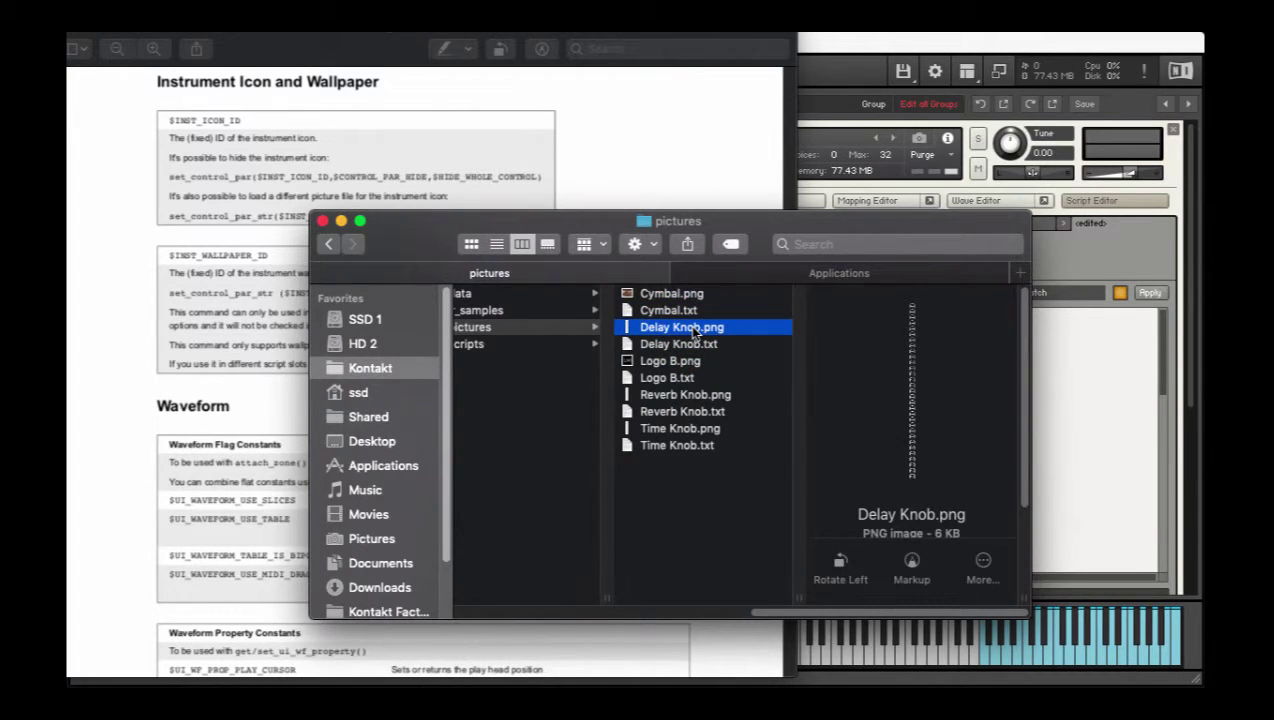
View the Delay Knob.png image strip in Preview, then close it
double_click(914, 341)
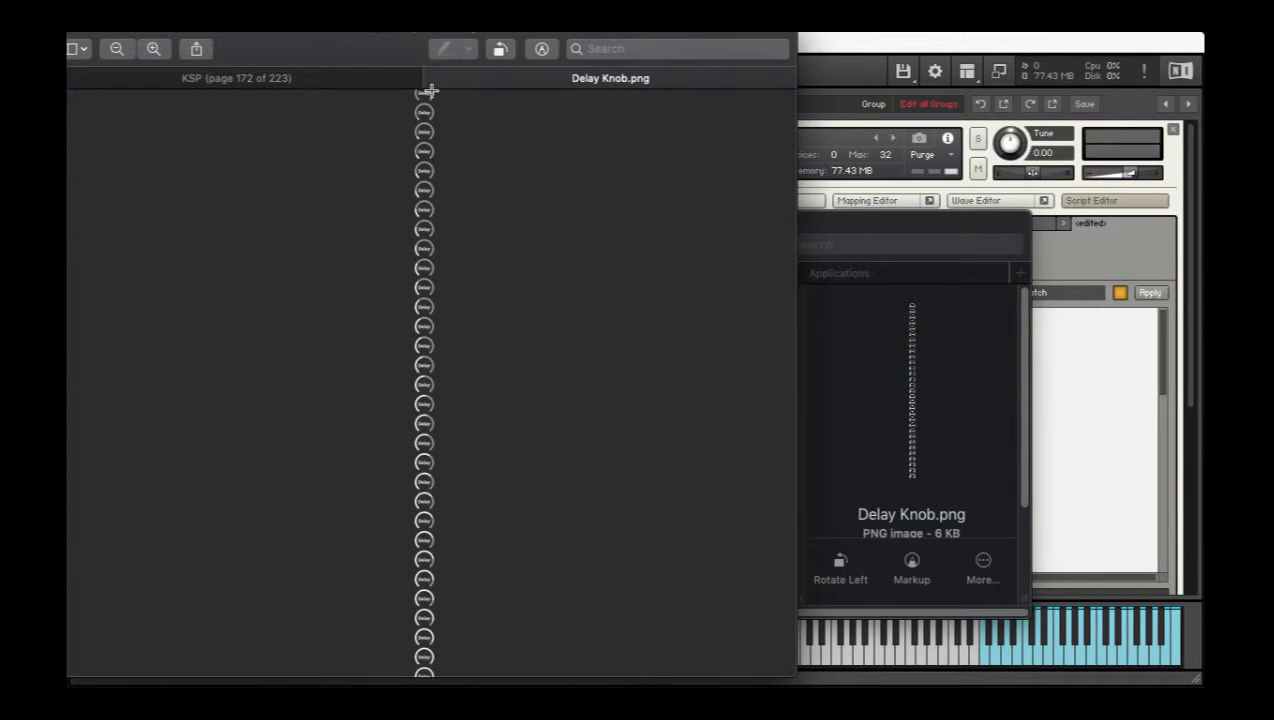
scroll(463, 146, "up", 2)
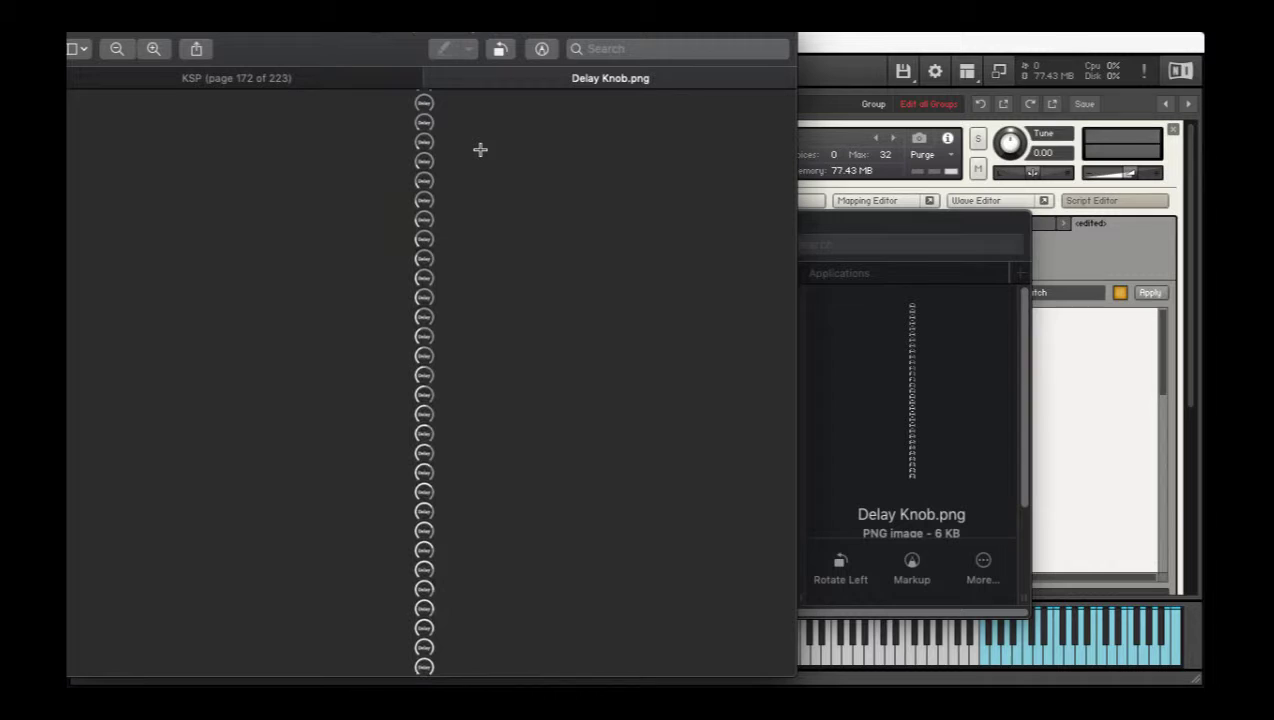
left_click(430, 79)
left_click(833, 293)
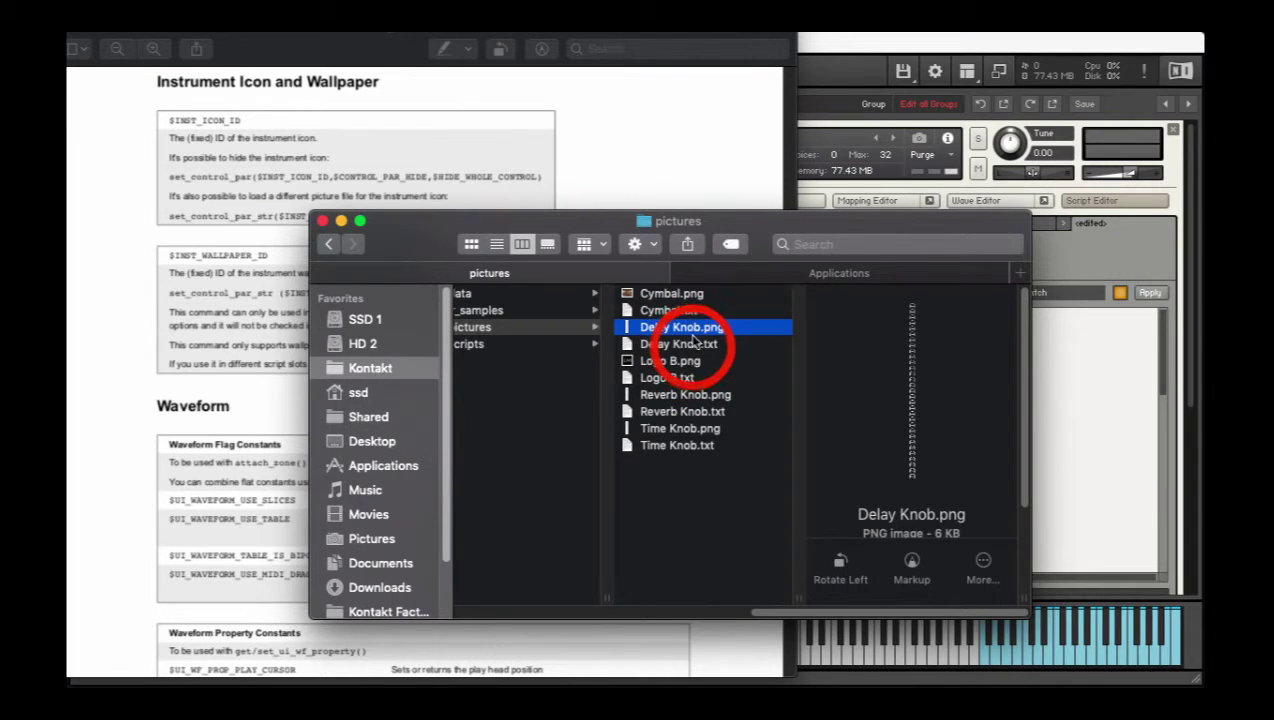
Read Delay Knob.txt's settings — 31 animation frames, slider type, fixed edges — and close it
left_click(688, 343)
double_click(688, 343)
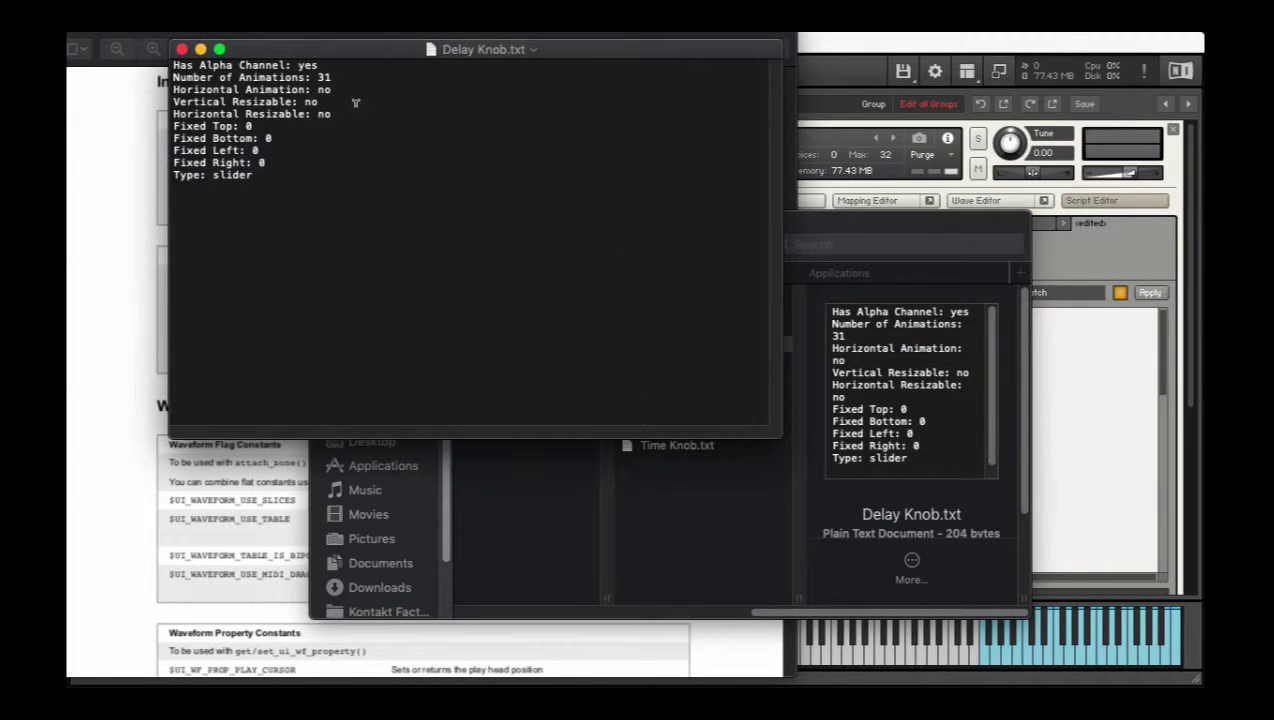
left_click(329, 65)
left_click(336, 77)
left_click(228, 183)
left_click(258, 177)
left_click(257, 168)
left_click(257, 168)
left_click(229, 190)
left_click(229, 190)
left_click(180, 60)
left_click(181, 50)
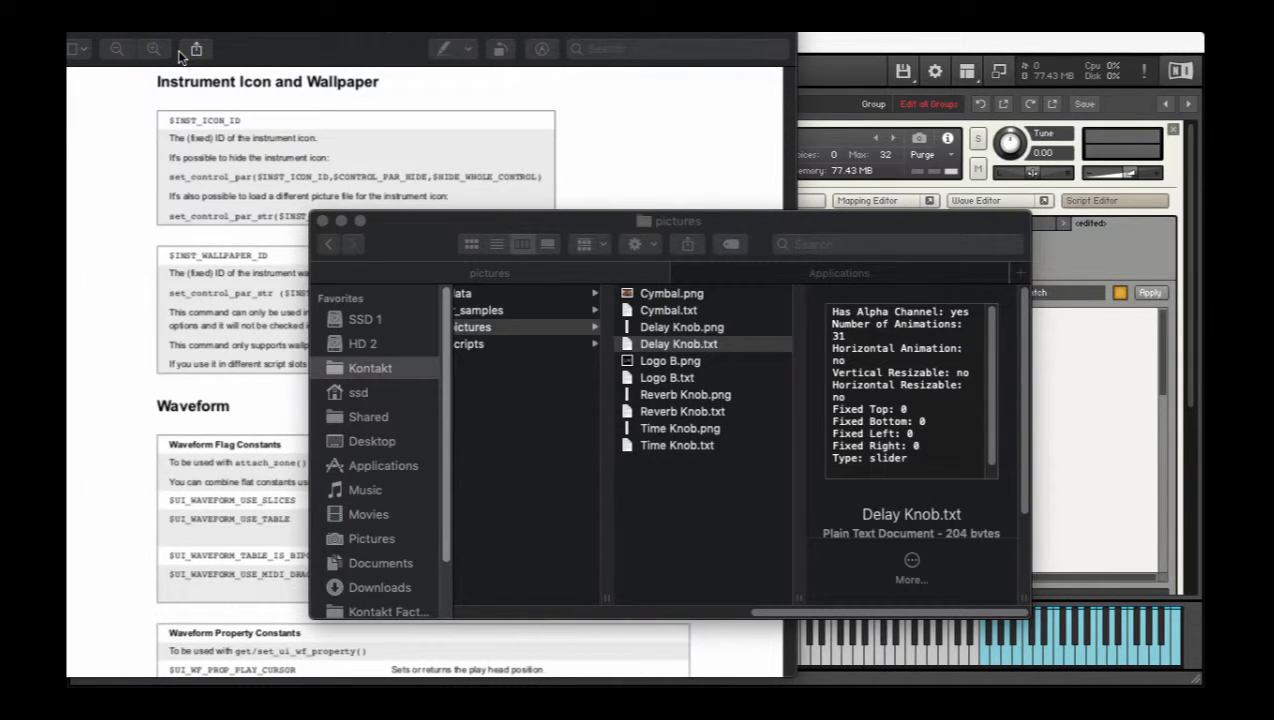
Close the pictures folder window and bring Kontakt's script editor back to front
left_click(411, 233)
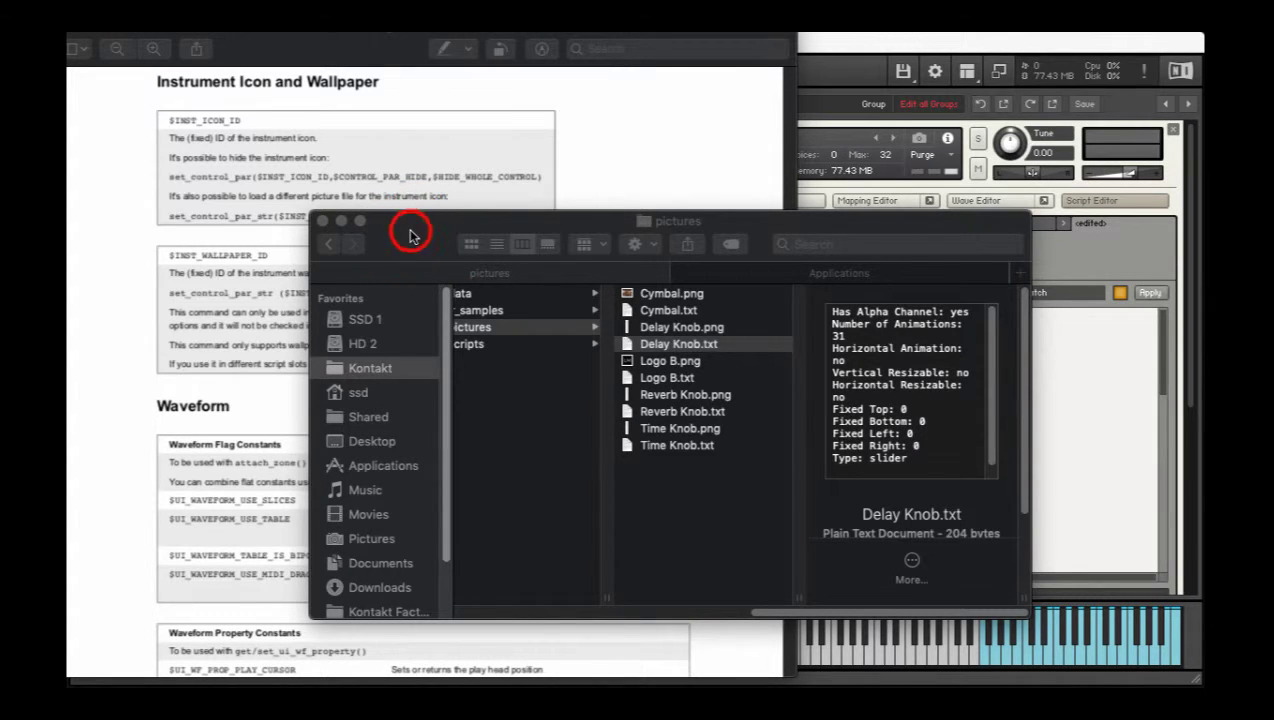
left_click(322, 221)
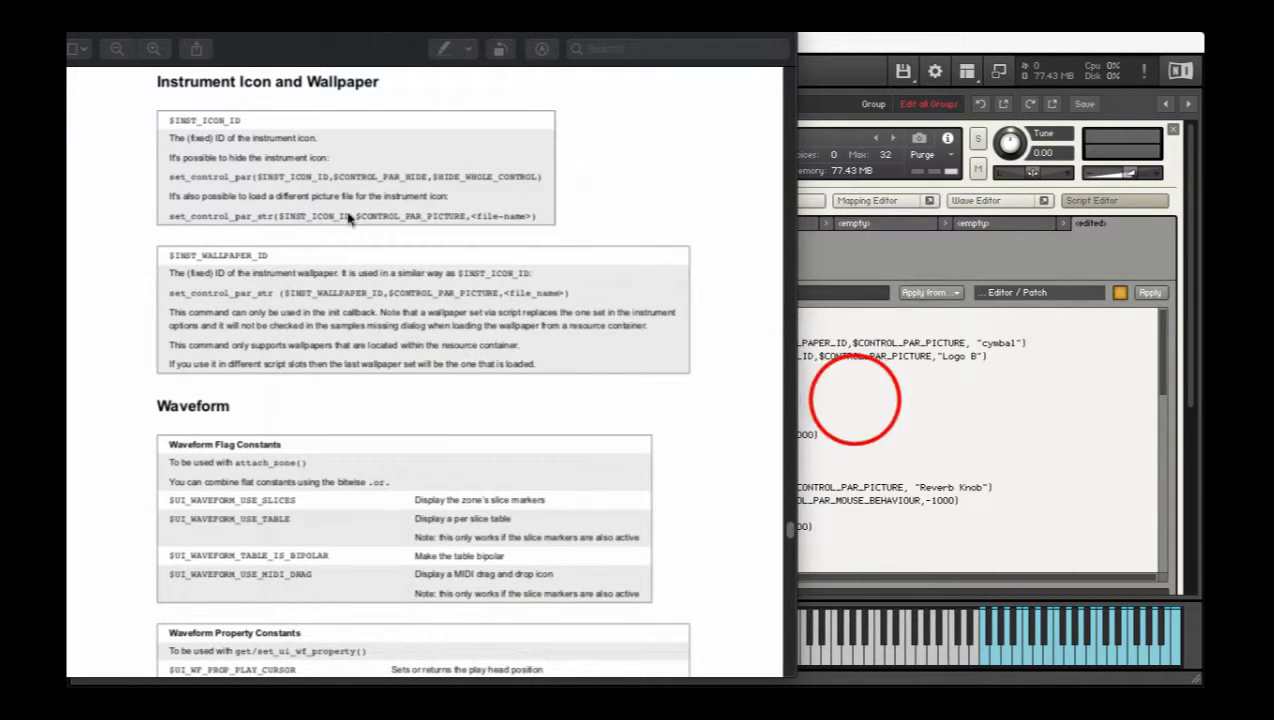
left_click(855, 400)
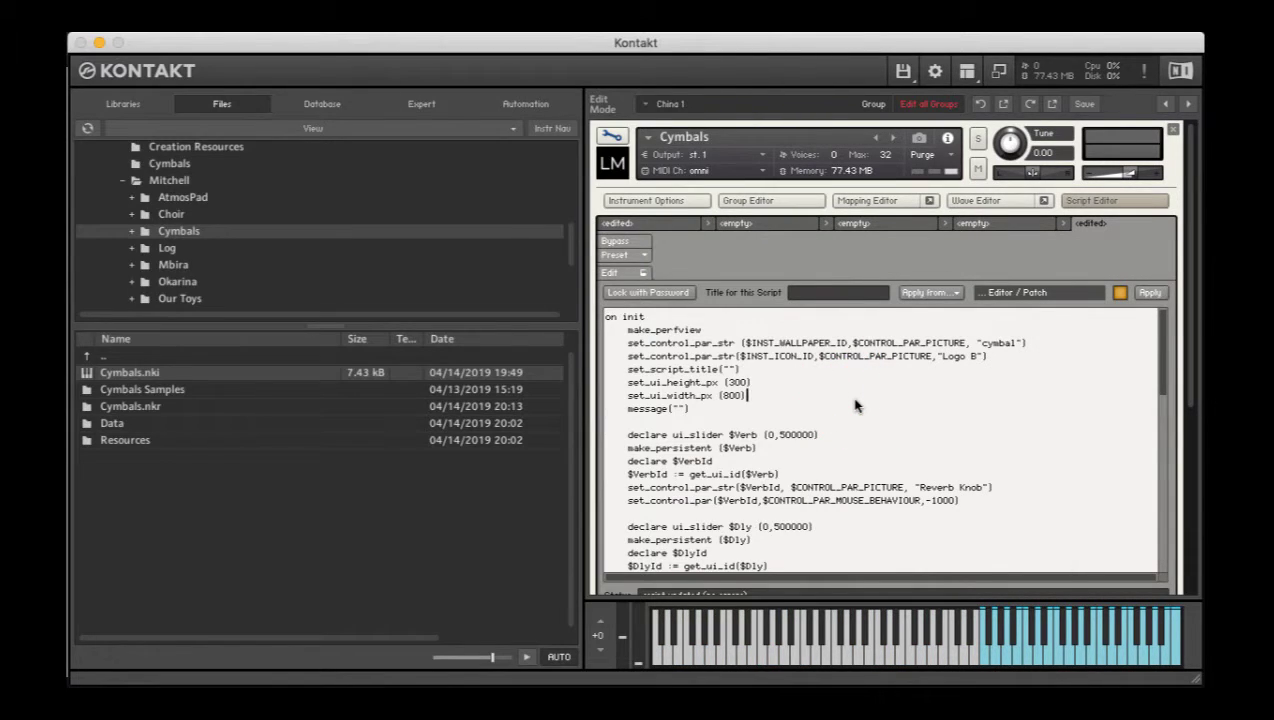
Close Instrument Options and apply the edited Cymbals script
left_click(680, 201)
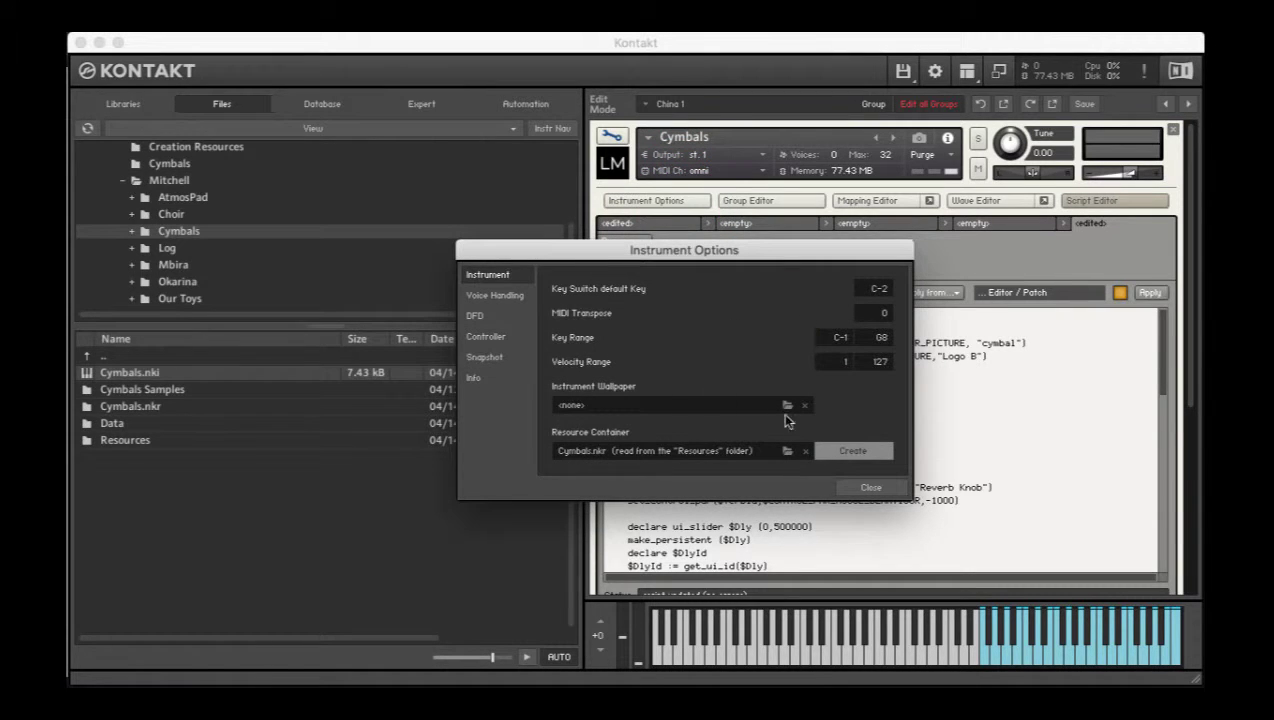
left_click(858, 489)
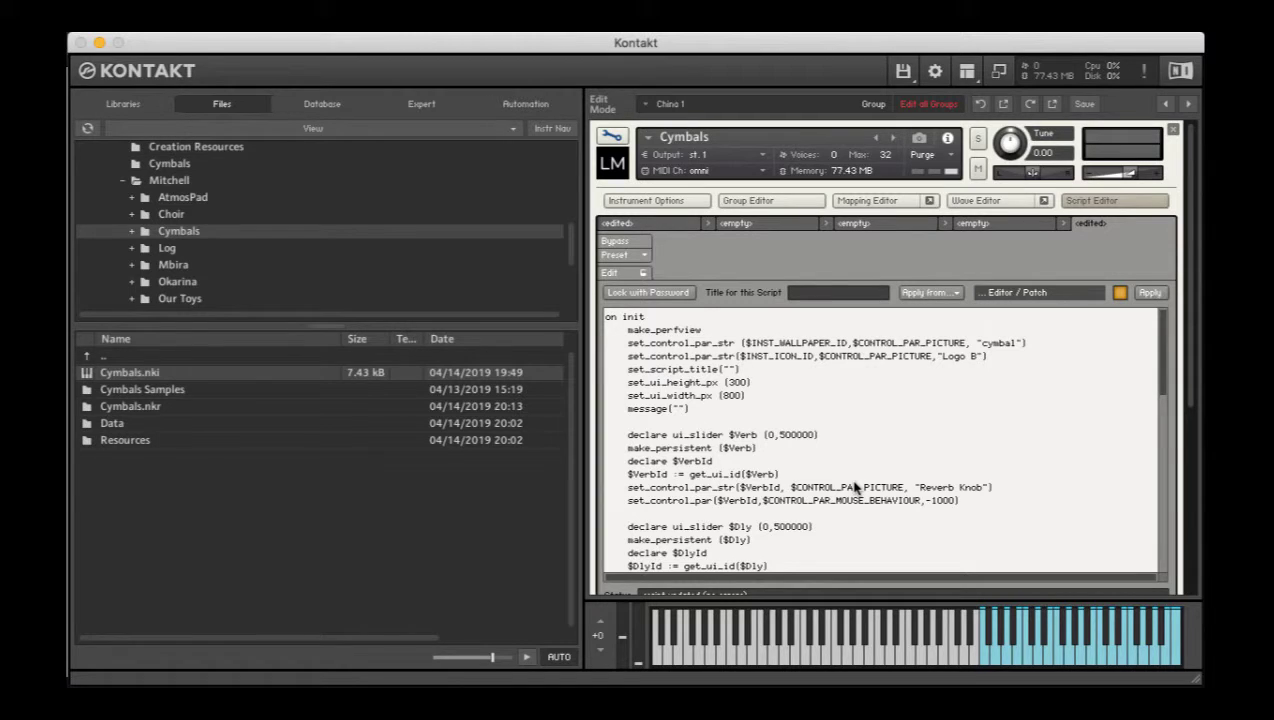
left_click(1149, 293)
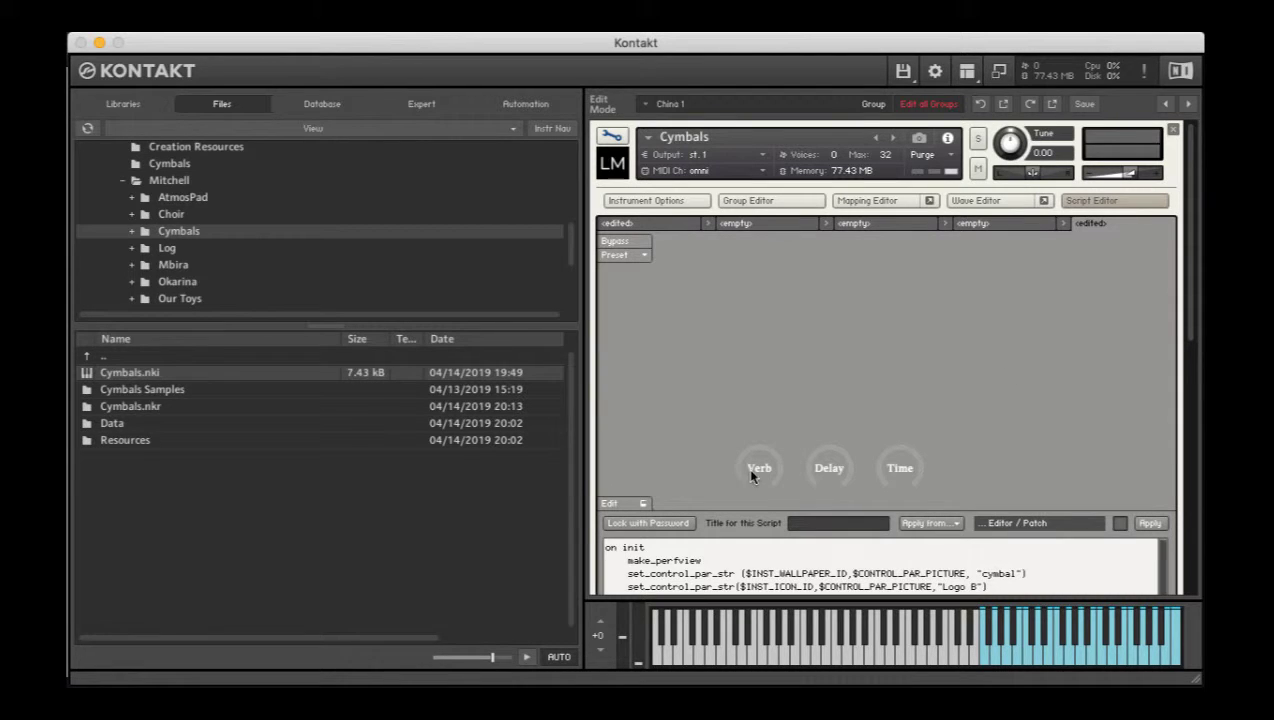
Test the Verb, Delay and Time knobs, then leave edit mode to see the cymbal wallpaper
left_click_drag(760, 466, 783, 426)
left_click(828, 470)
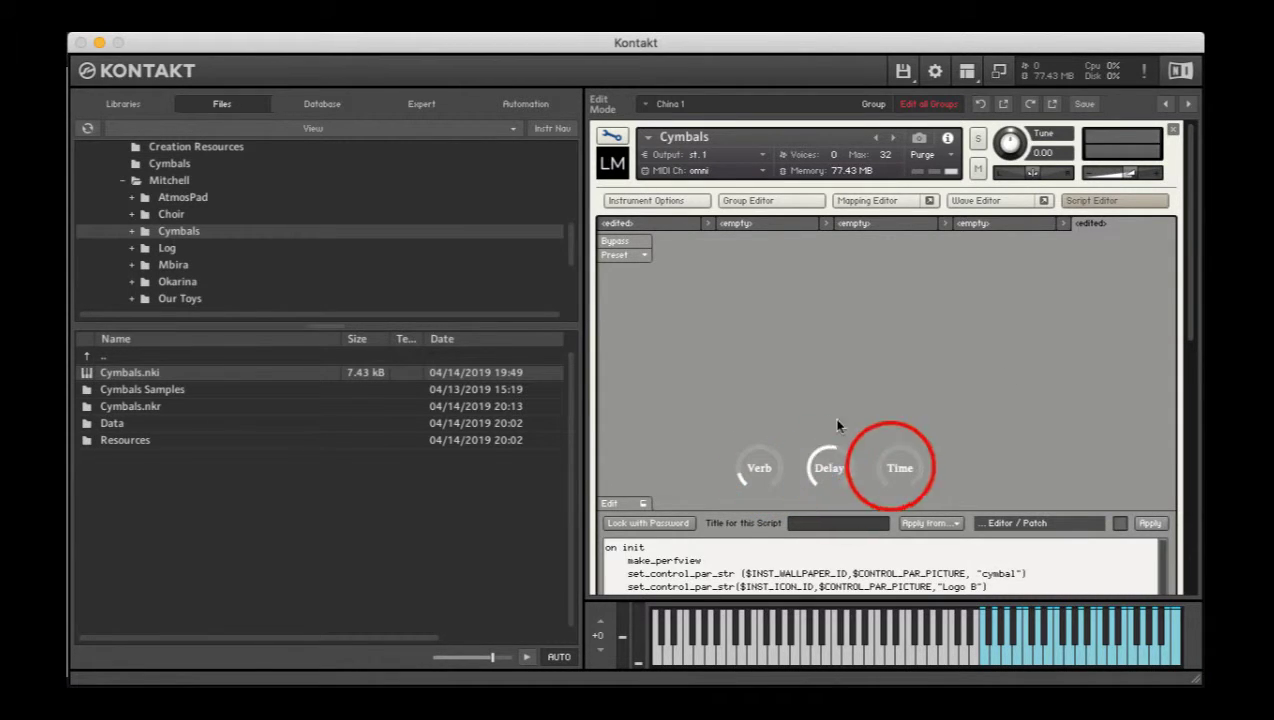
left_click(890, 469)
left_click_drag(890, 469, 700, 355)
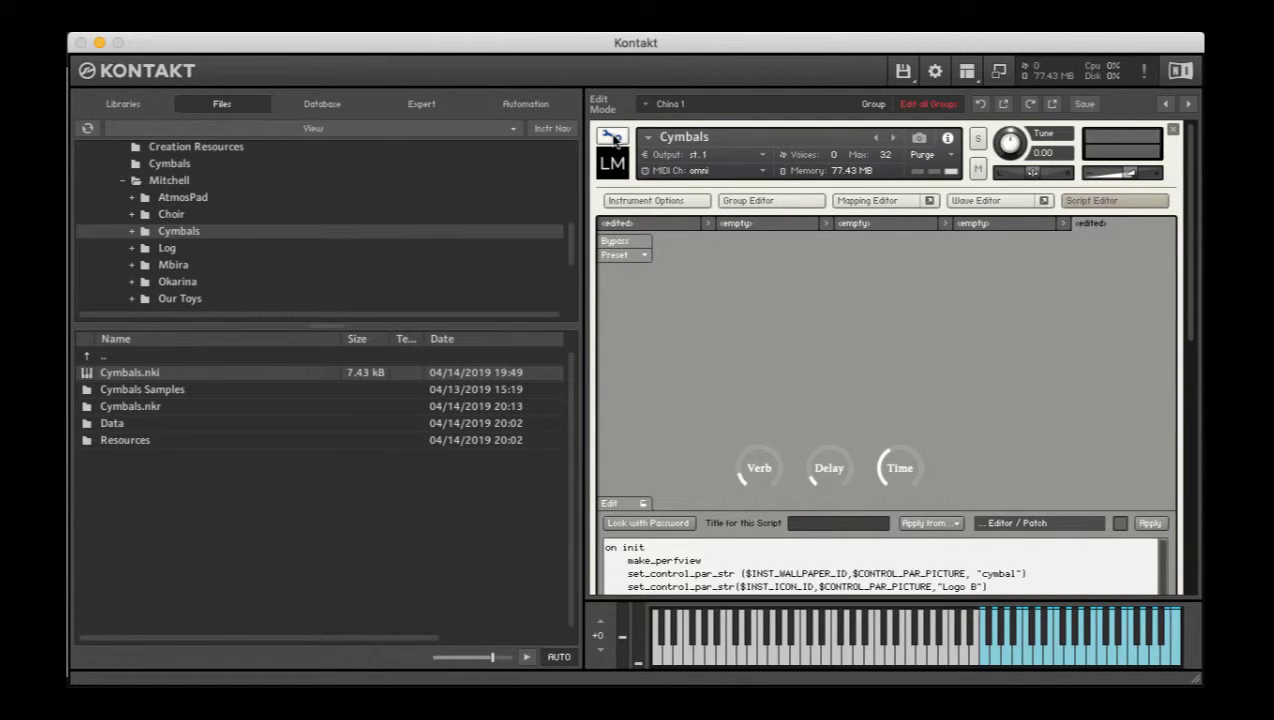
left_click(614, 140)
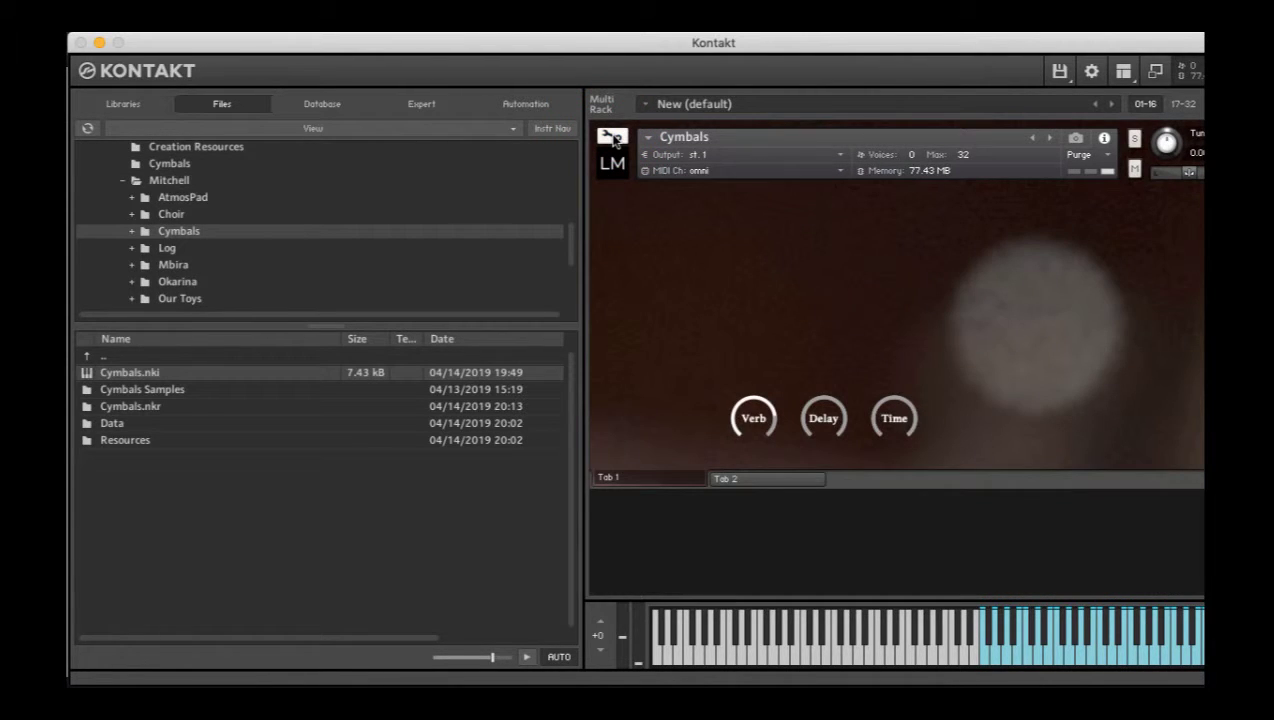
left_click(714, 42)
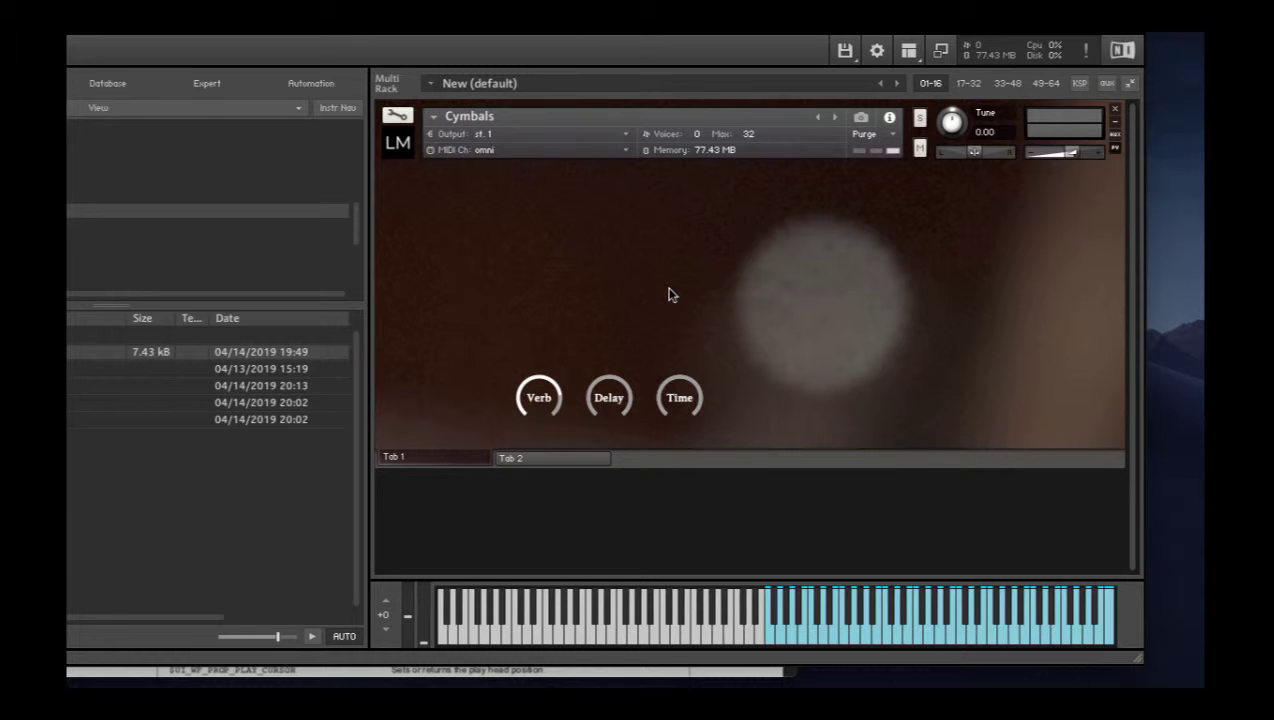
Drag the Kontakt window to the right by its title bar
left_click(627, 50)
left_click_drag(633, 36, 751, 35)
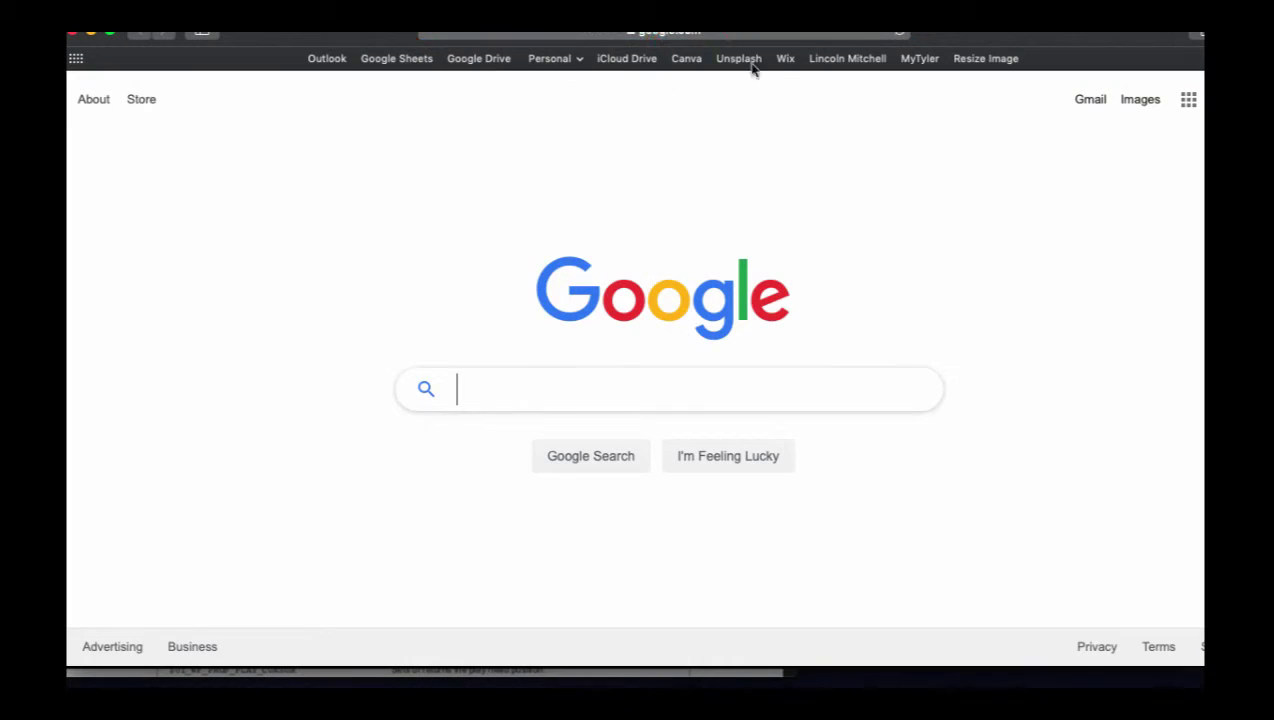
From the Canva bookmark, create a custom-dimension design 800 px wide and 400 px high
left_click(689, 58)
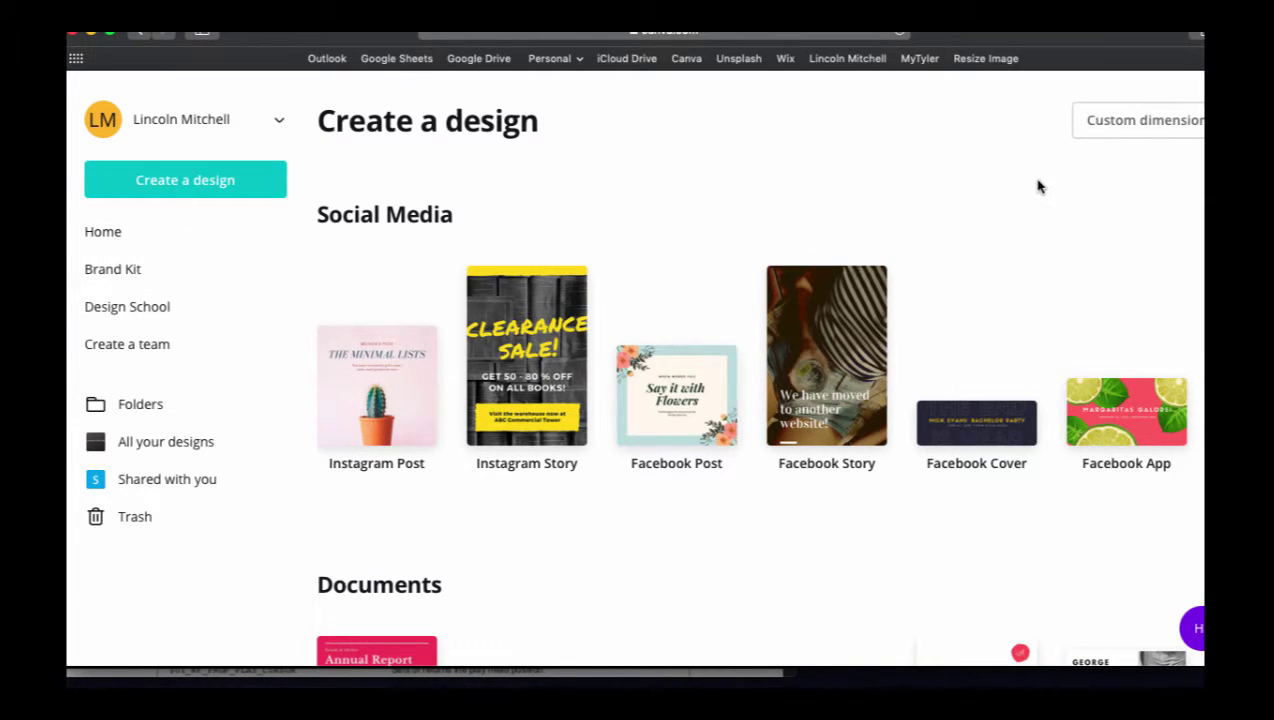
left_click(1134, 116)
left_click(924, 177)
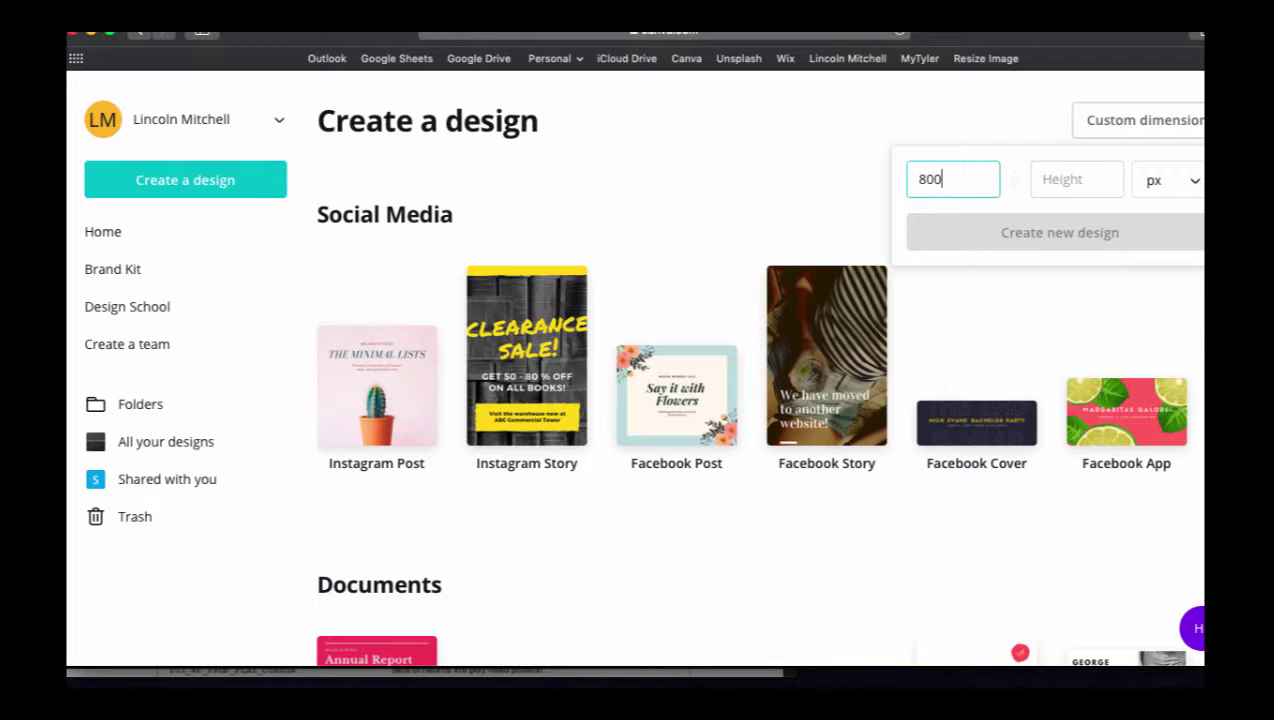
key("Tab")
type("40")
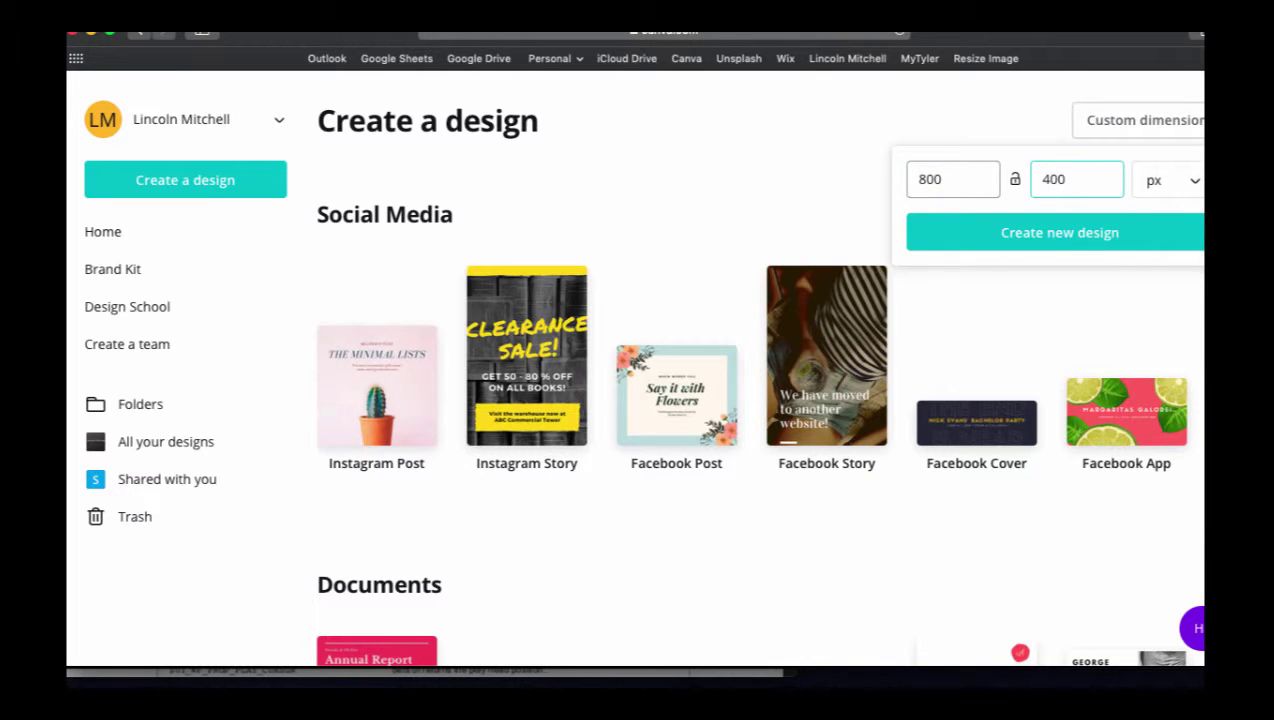
left_click(1075, 236)
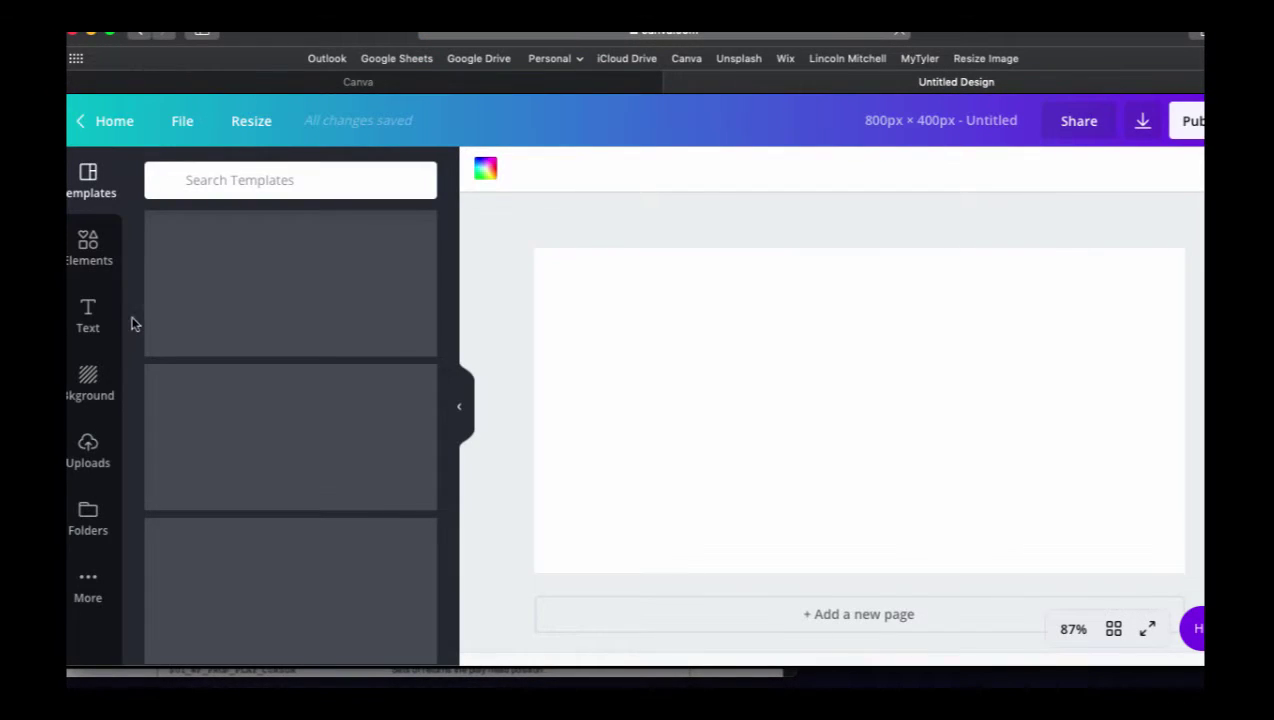
Upload Cymbal.png from the Desktop into Canva's uploaded images
left_click(88, 442)
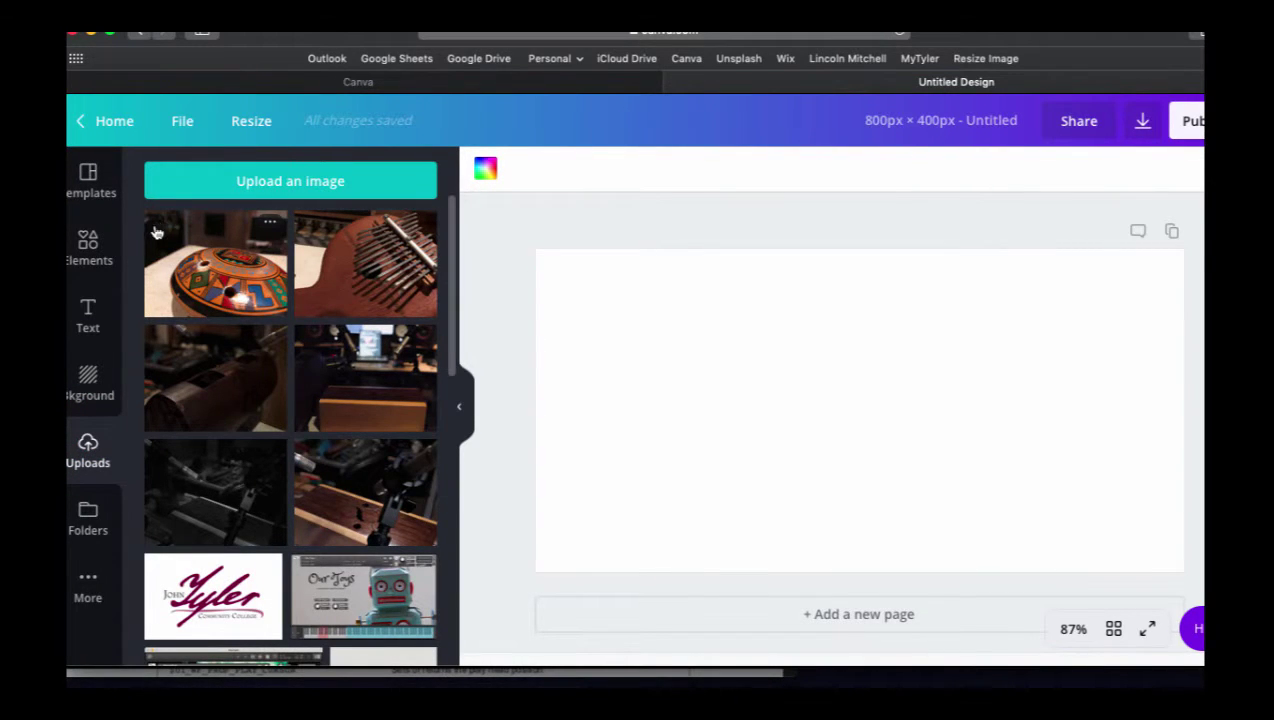
left_click(89, 446)
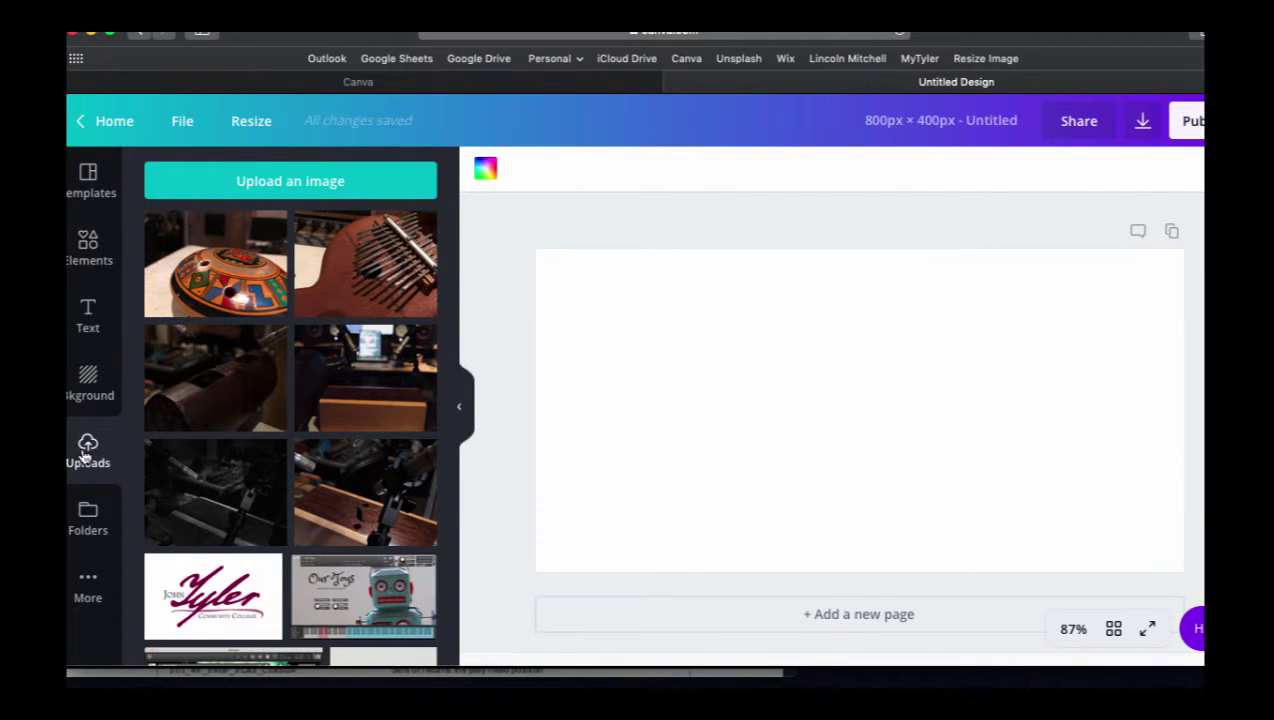
left_click(228, 185)
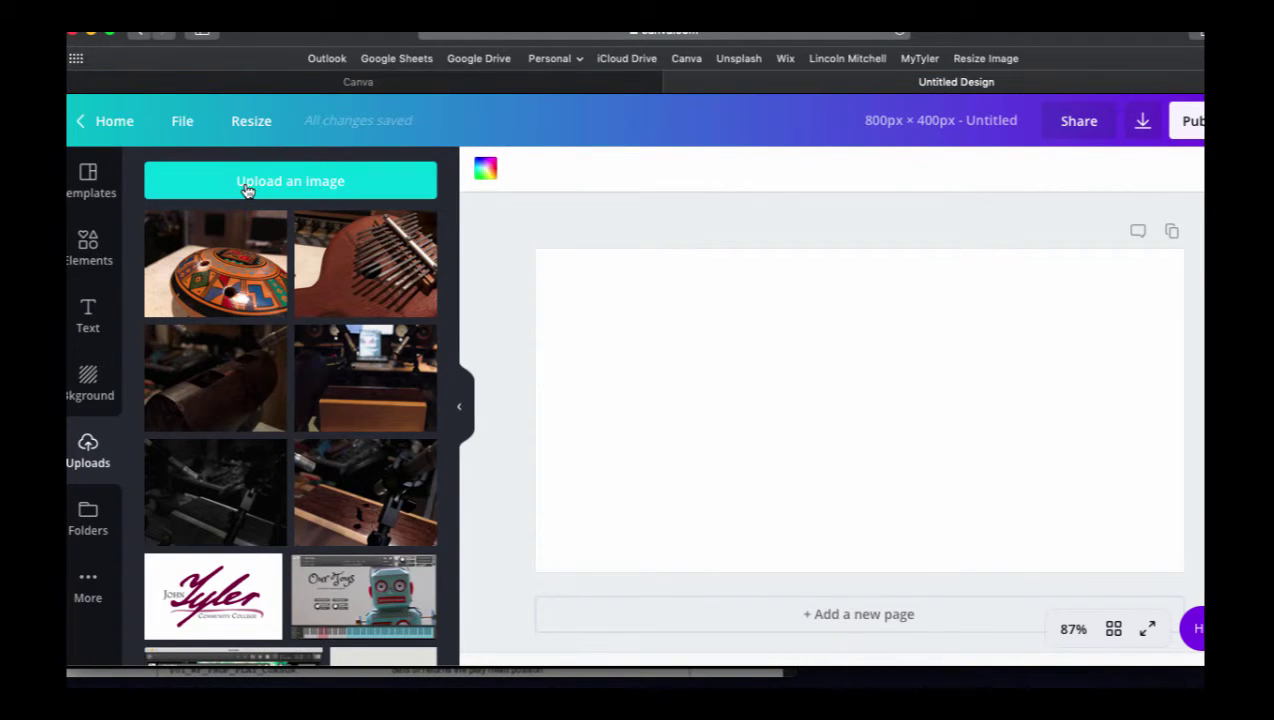
left_click(348, 292)
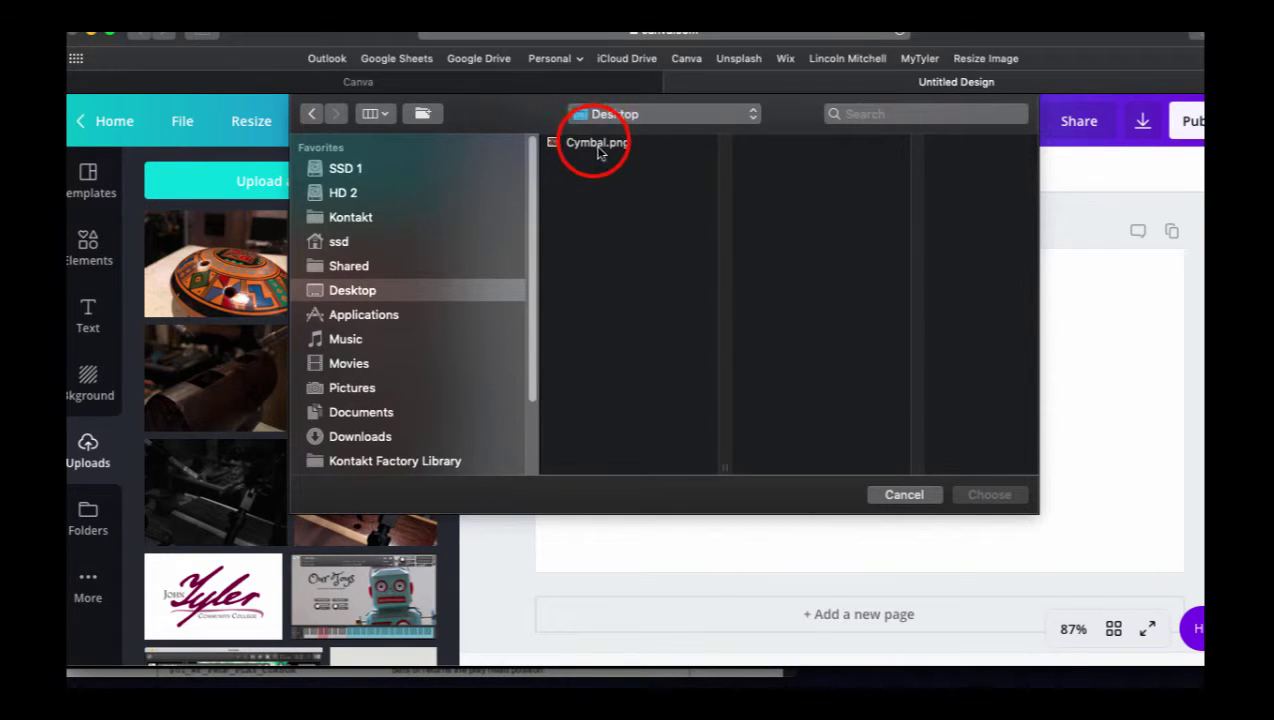
left_click(594, 144)
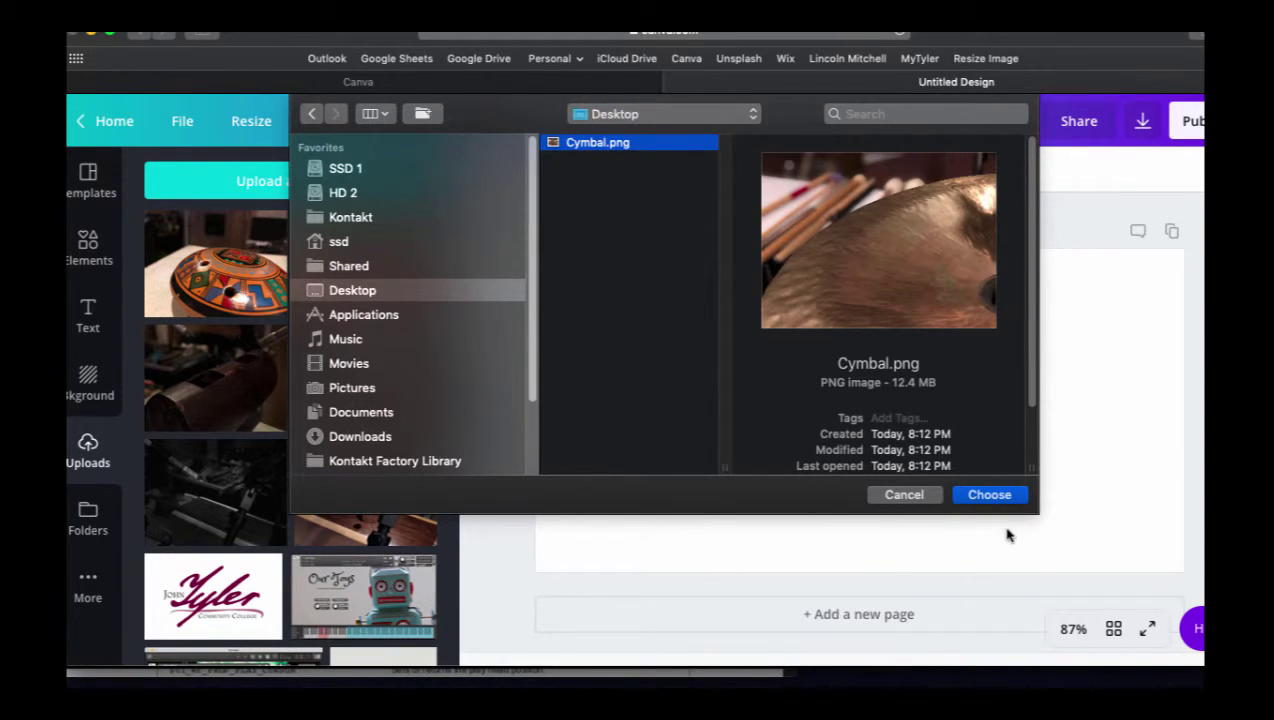
left_click(985, 497)
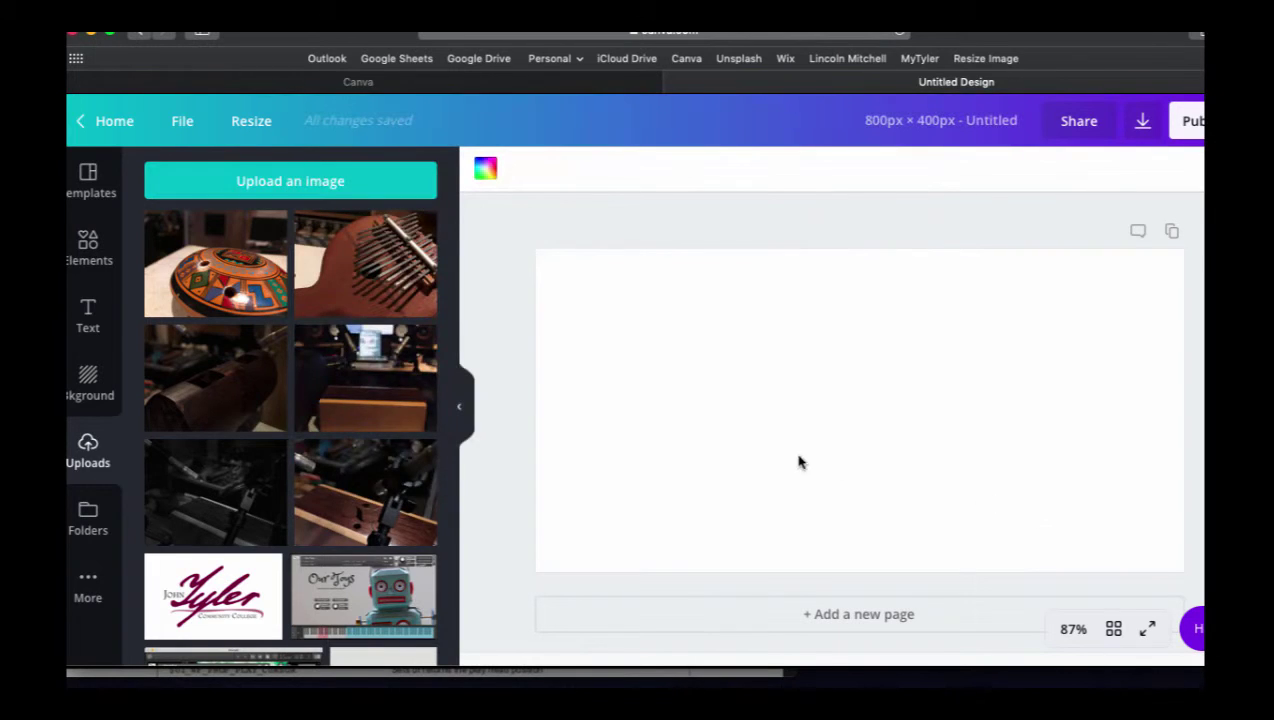
Place the uploaded cymbal photo so it fills the whole 800×400 page
left_click_drag(199, 270, 610, 318)
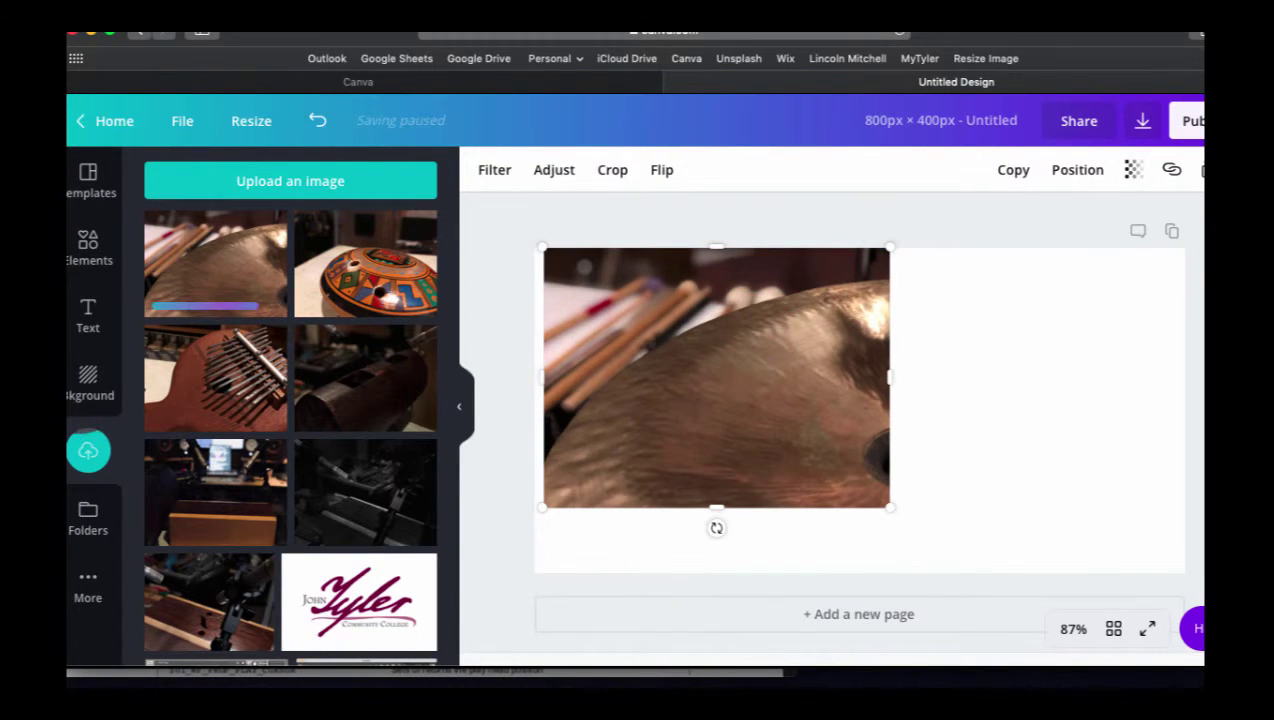
key("Delete")
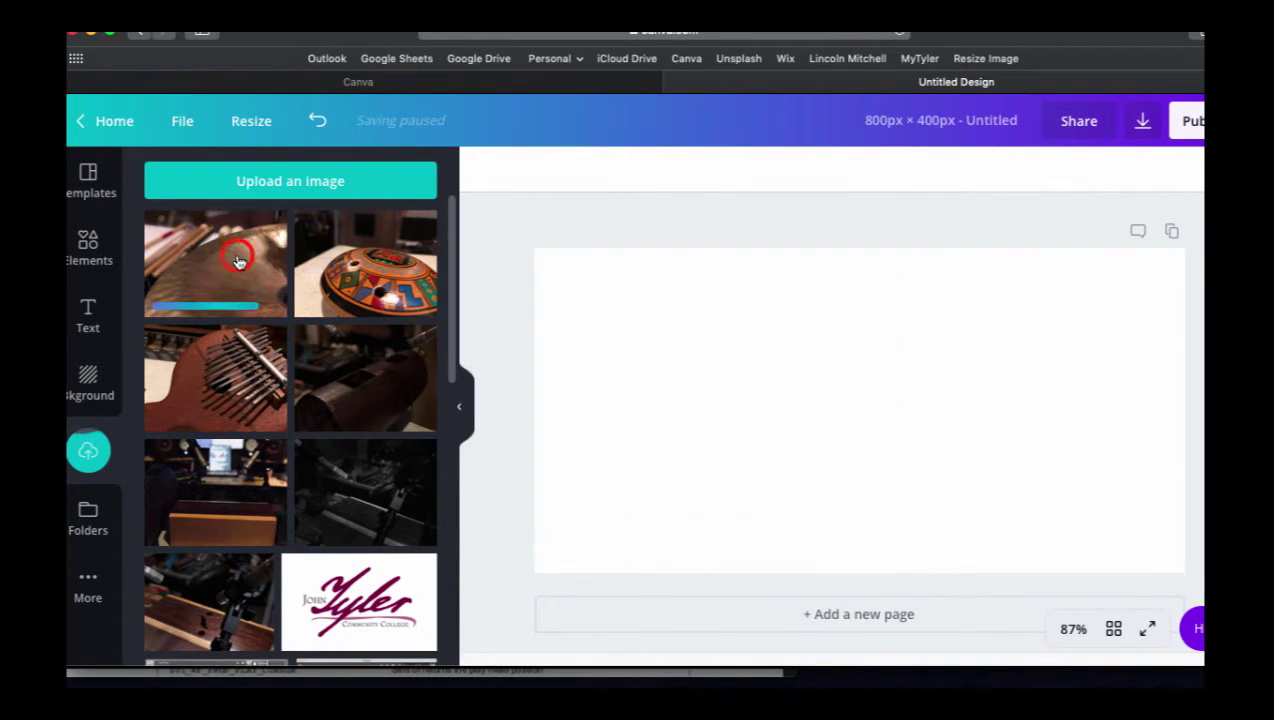
left_click_drag(239, 256, 563, 302)
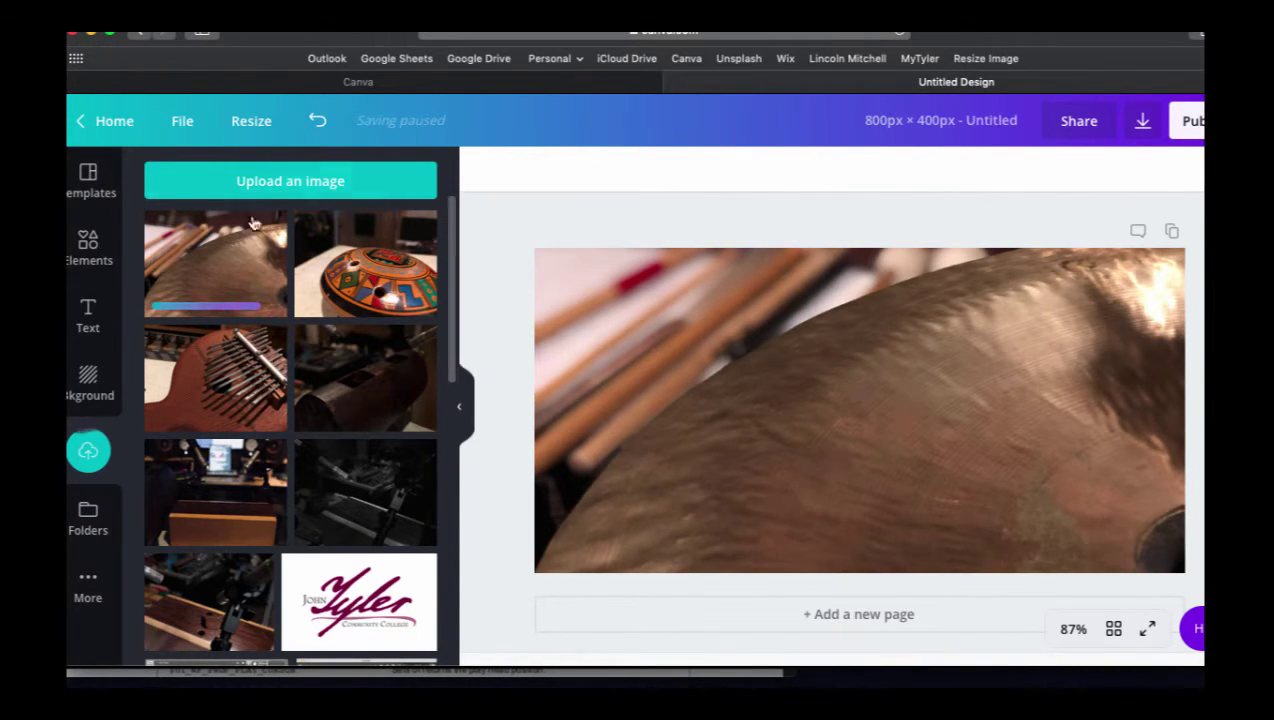
left_click(92, 313)
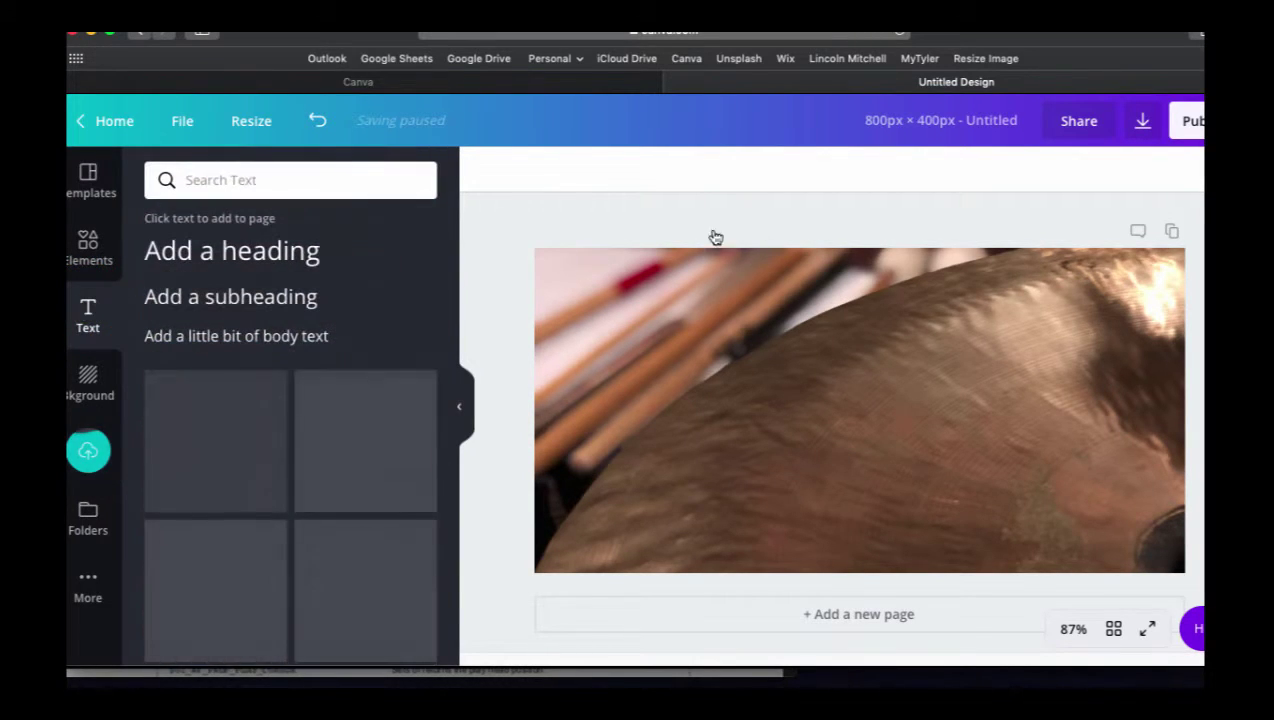
Add a body text box and replace its placeholder with 'Cymbals'
key("Delete")
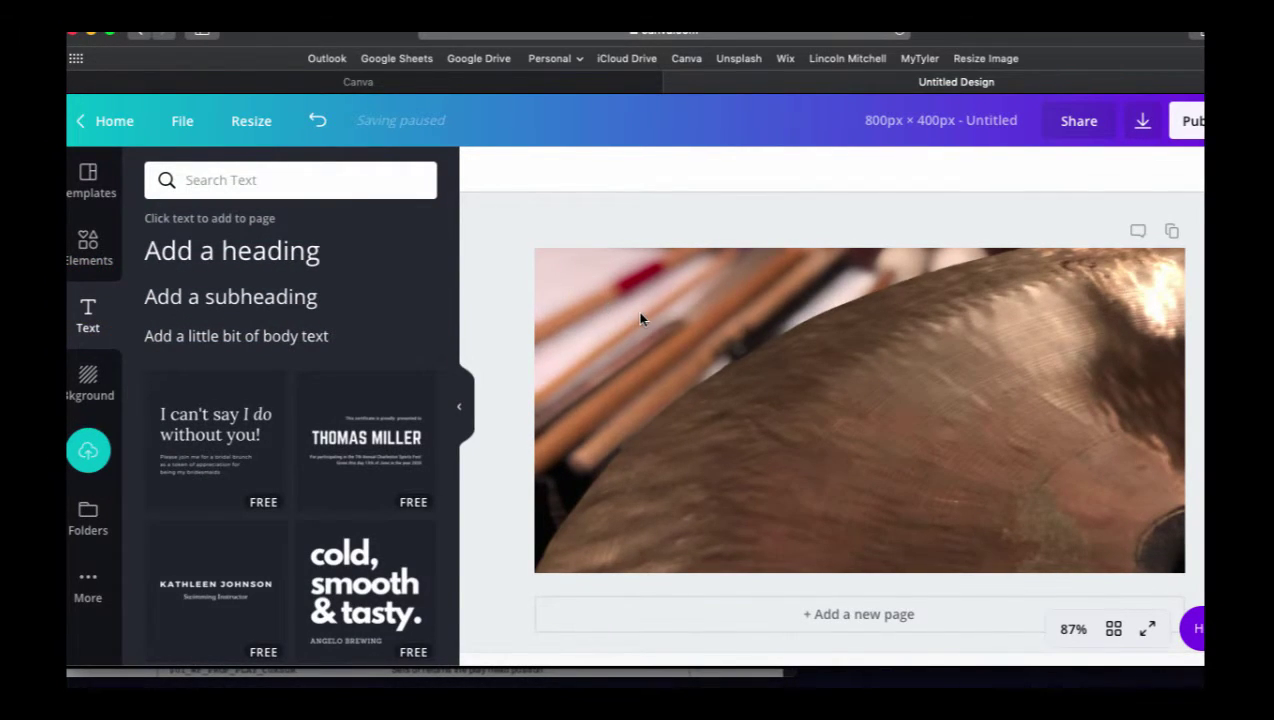
left_click(298, 336)
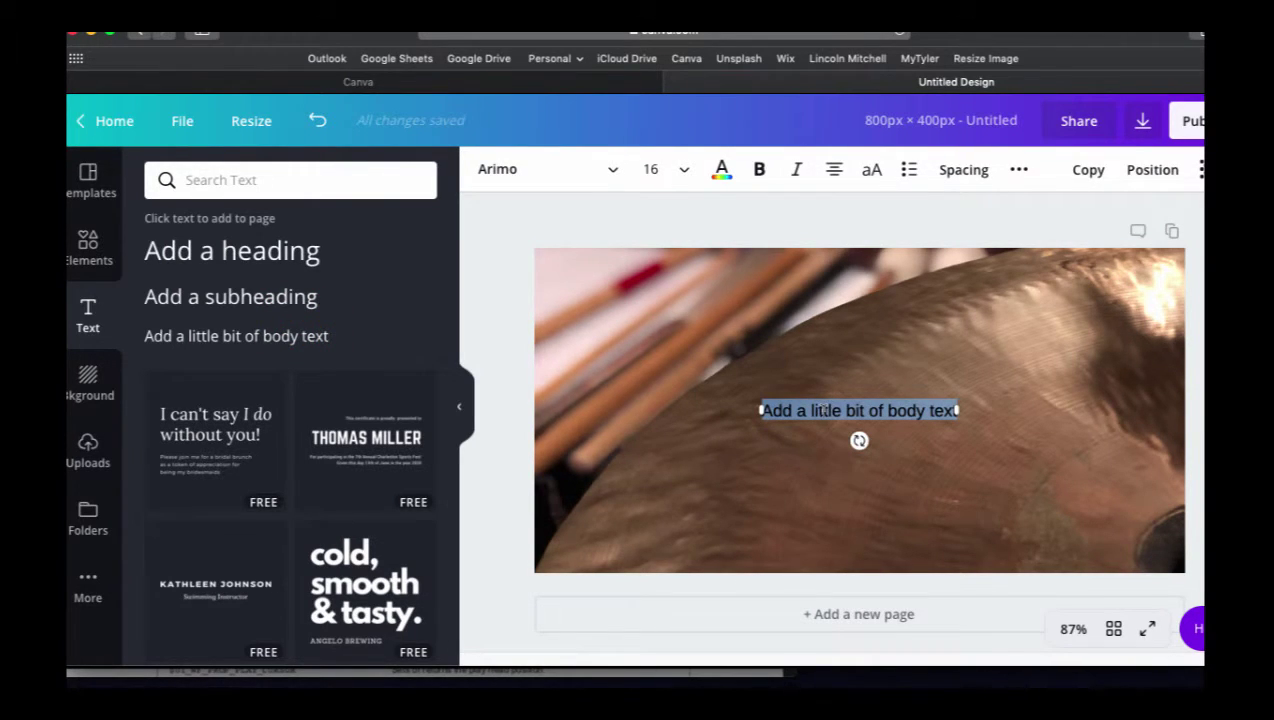
left_click(787, 407)
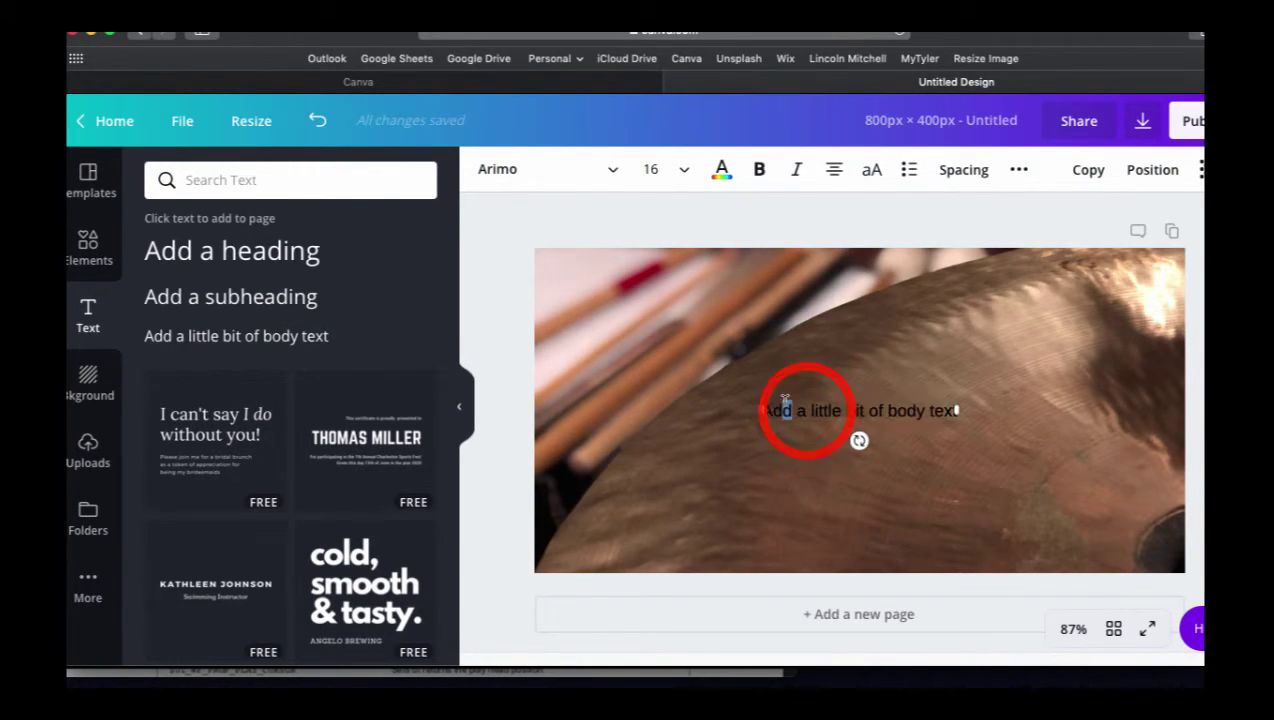
double_click(801, 410)
left_click(804, 410)
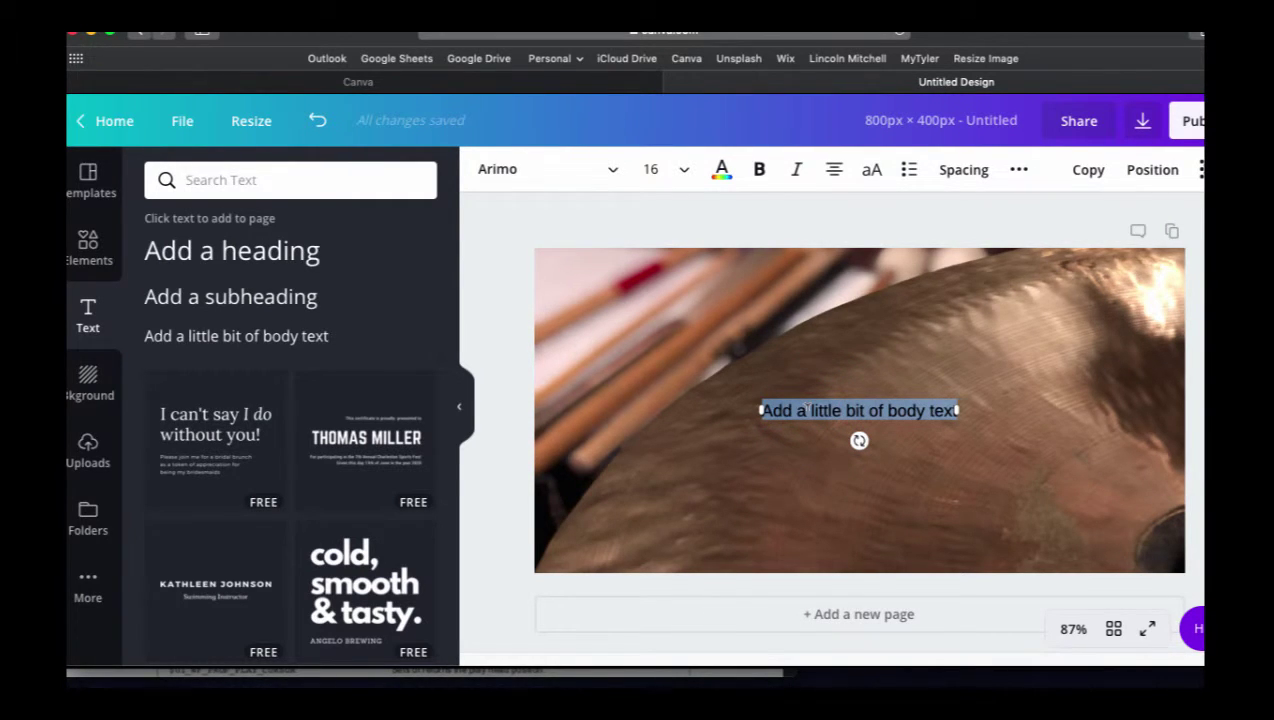
type("Cymbals")
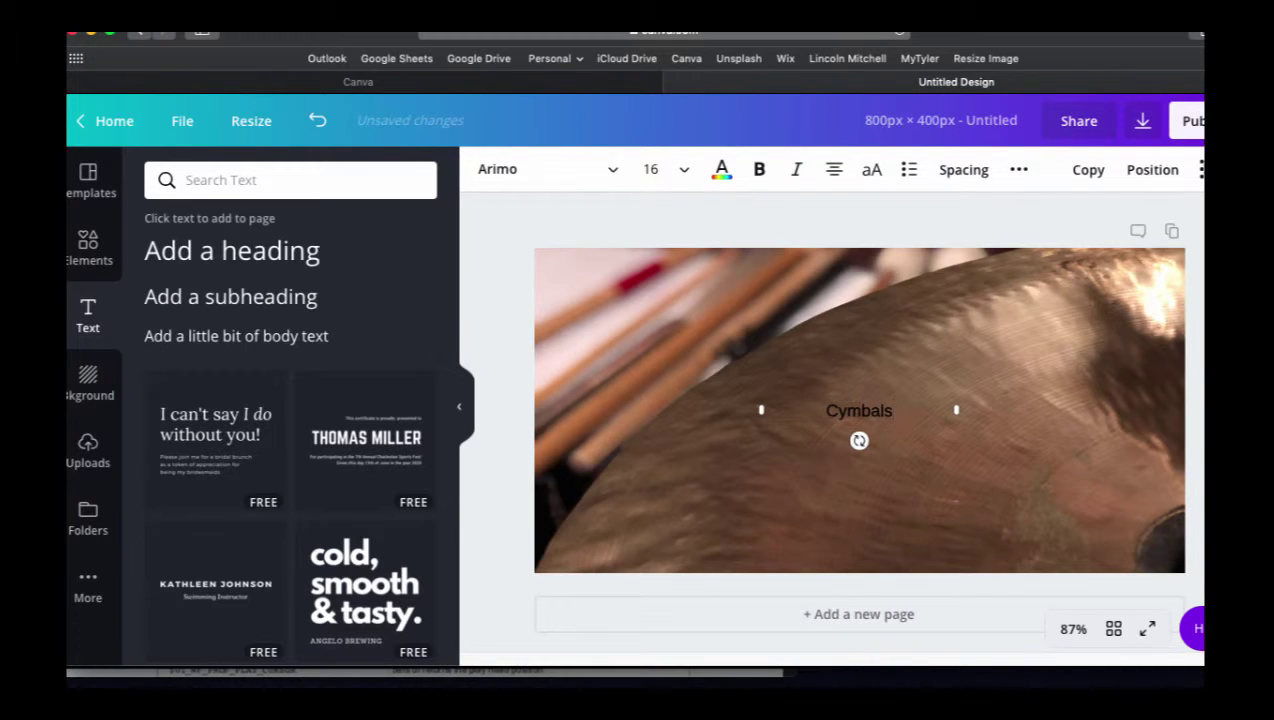
Style the Cymbals text in Montserrat at size 96
left_click(838, 405)
double_click(840, 408)
left_click(682, 170)
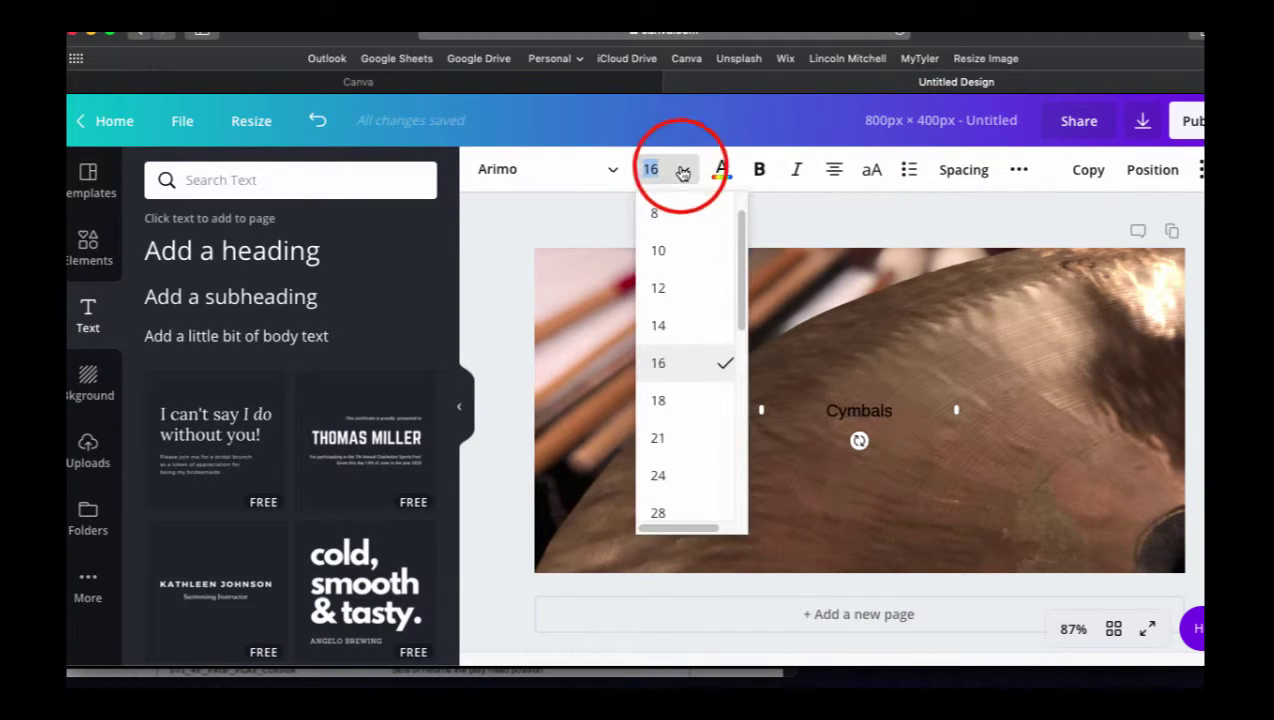
scroll(677, 405, "down", 5)
left_click(679, 400)
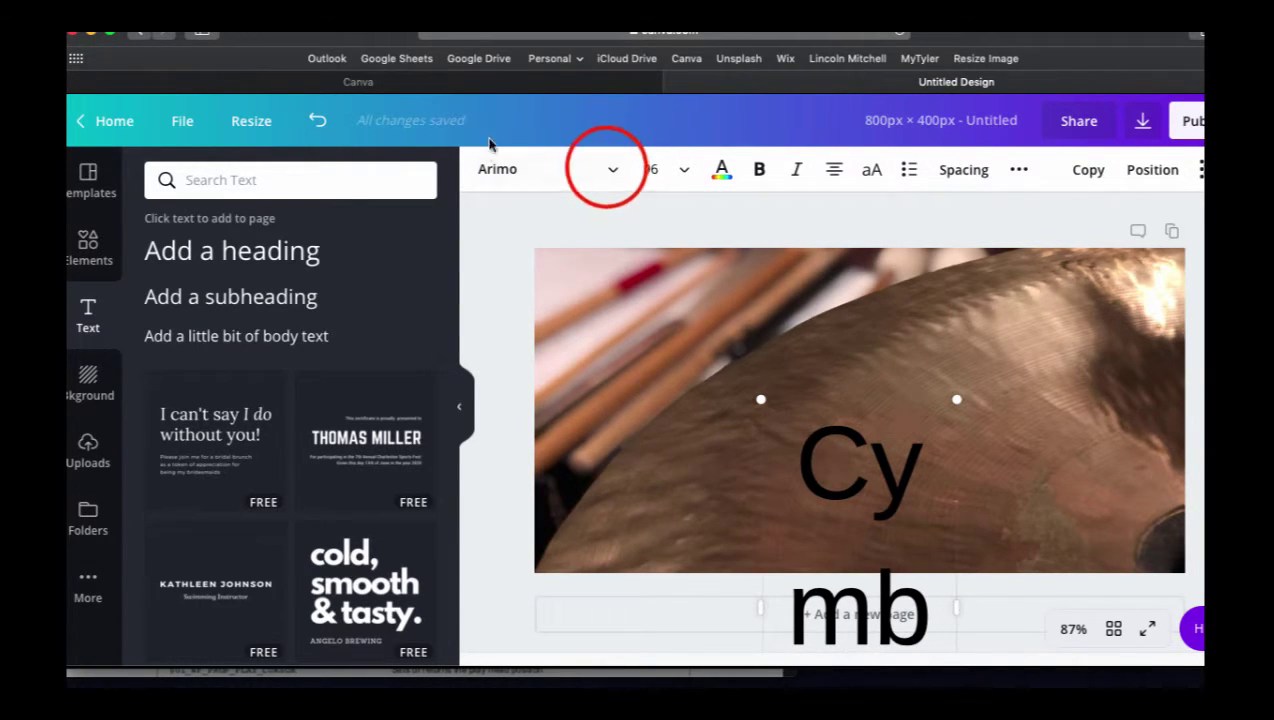
left_click(598, 170)
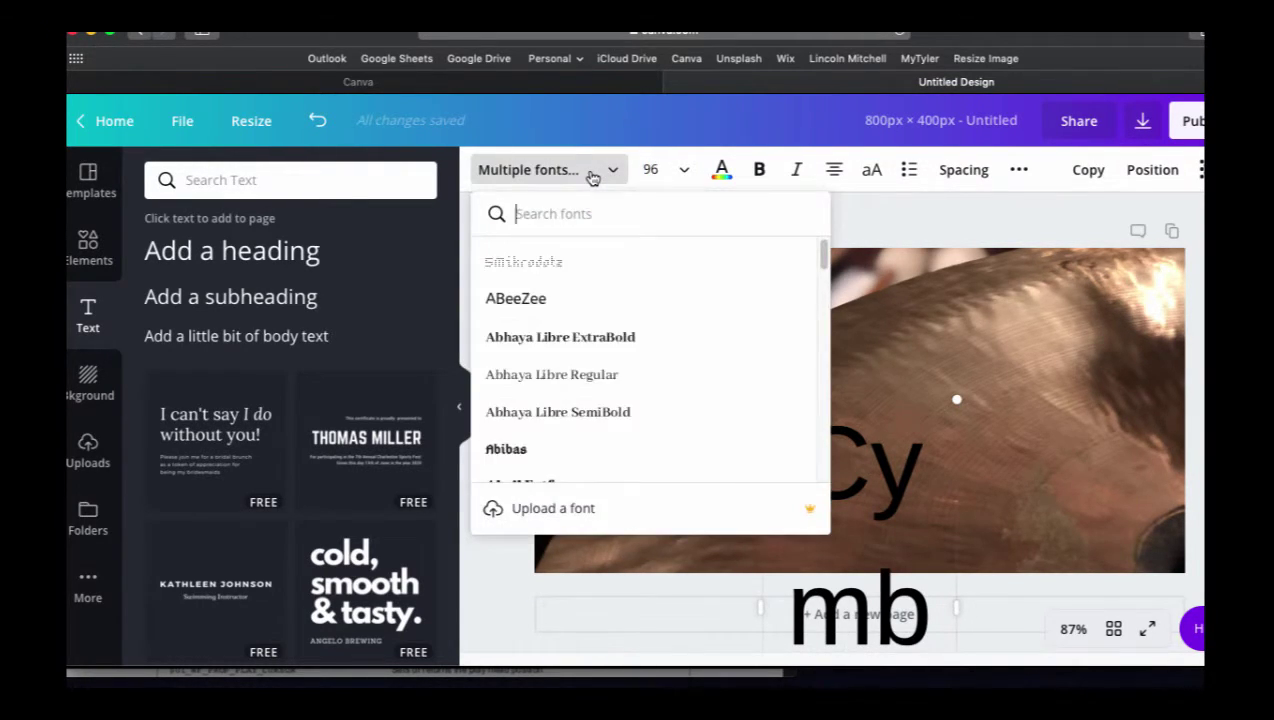
type("mont")
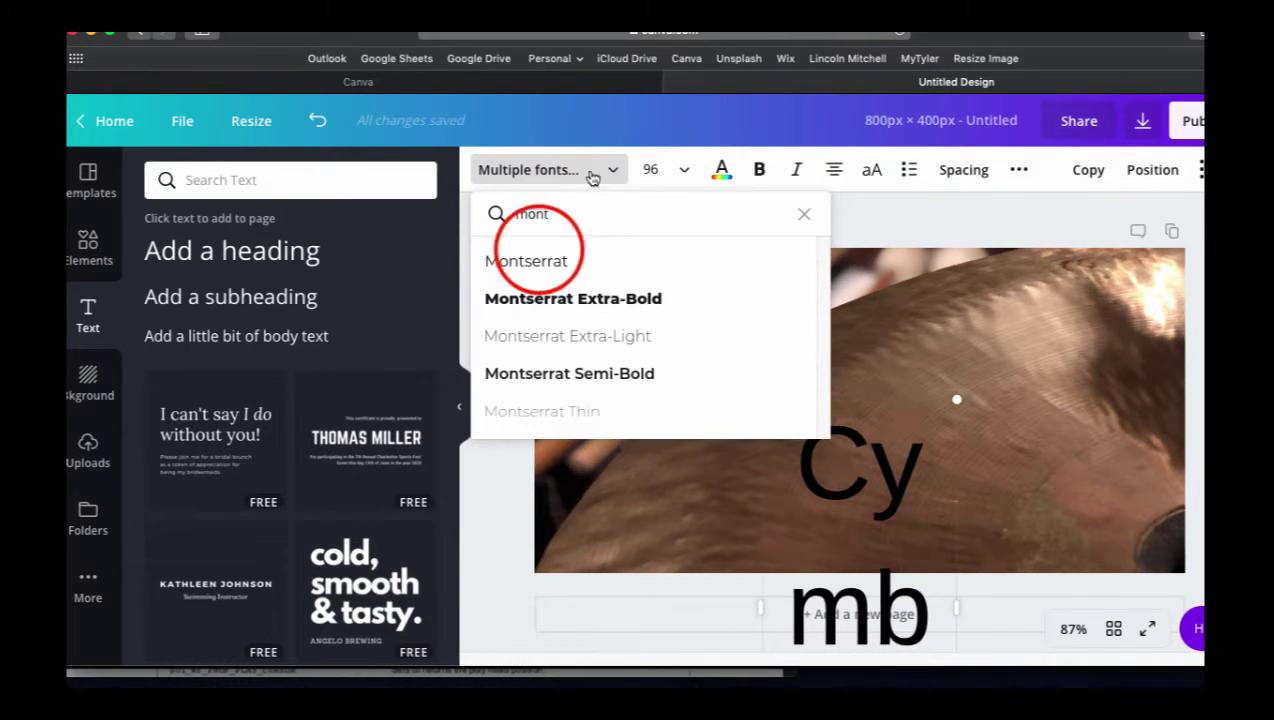
left_click(540, 258)
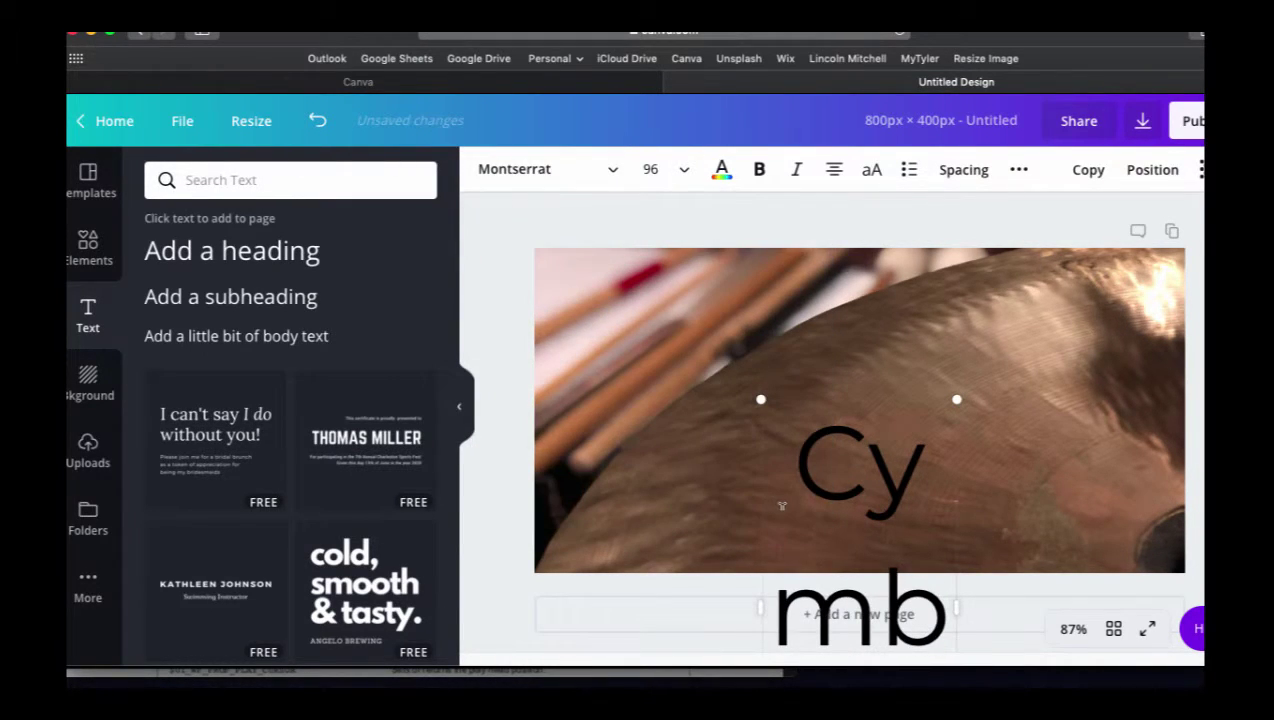
Shrink the title to size 48, fit its box, and move it to the upper left
left_click_drag(758, 606, 595, 585)
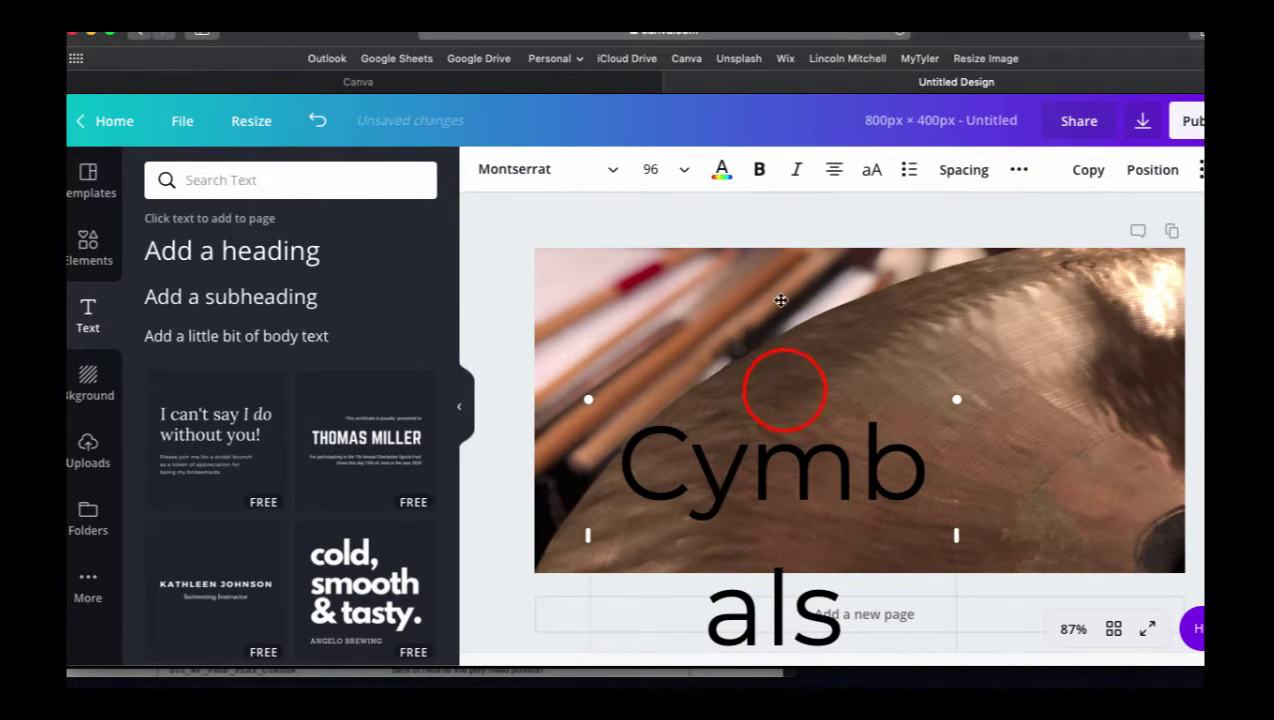
left_click_drag(785, 390, 773, 277)
left_click_drag(944, 412, 1068, 399)
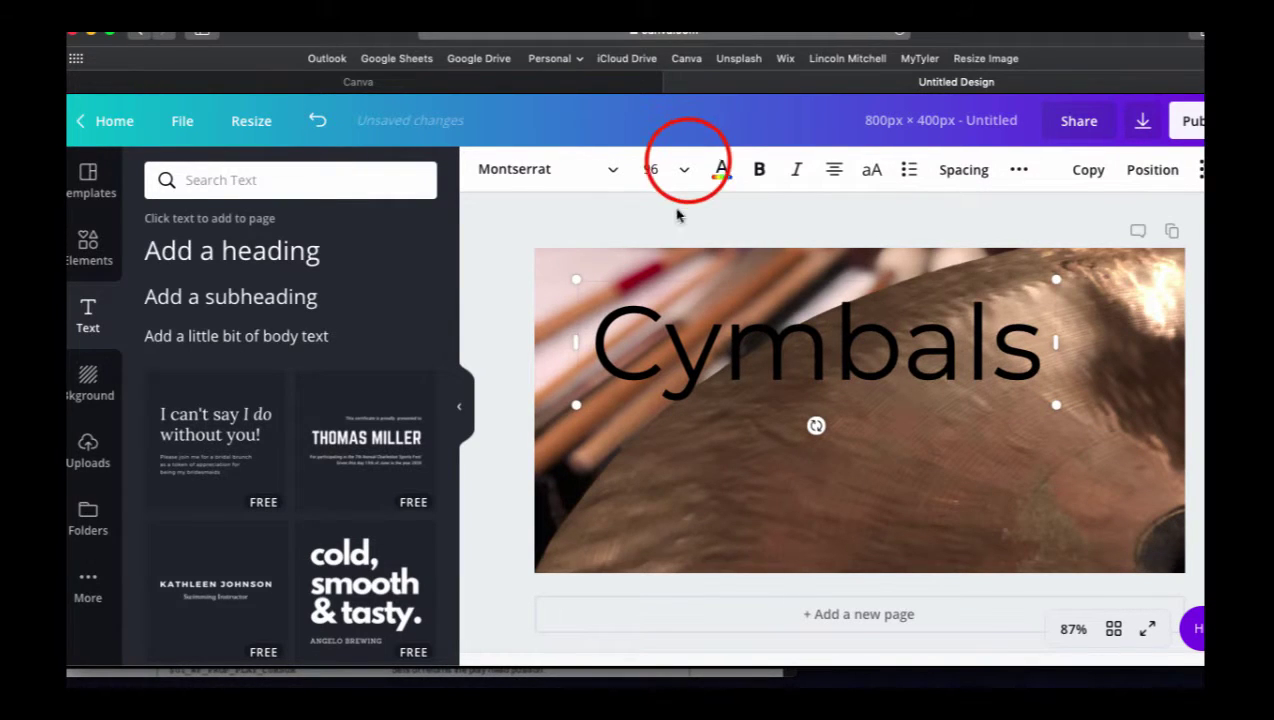
left_click(687, 168)
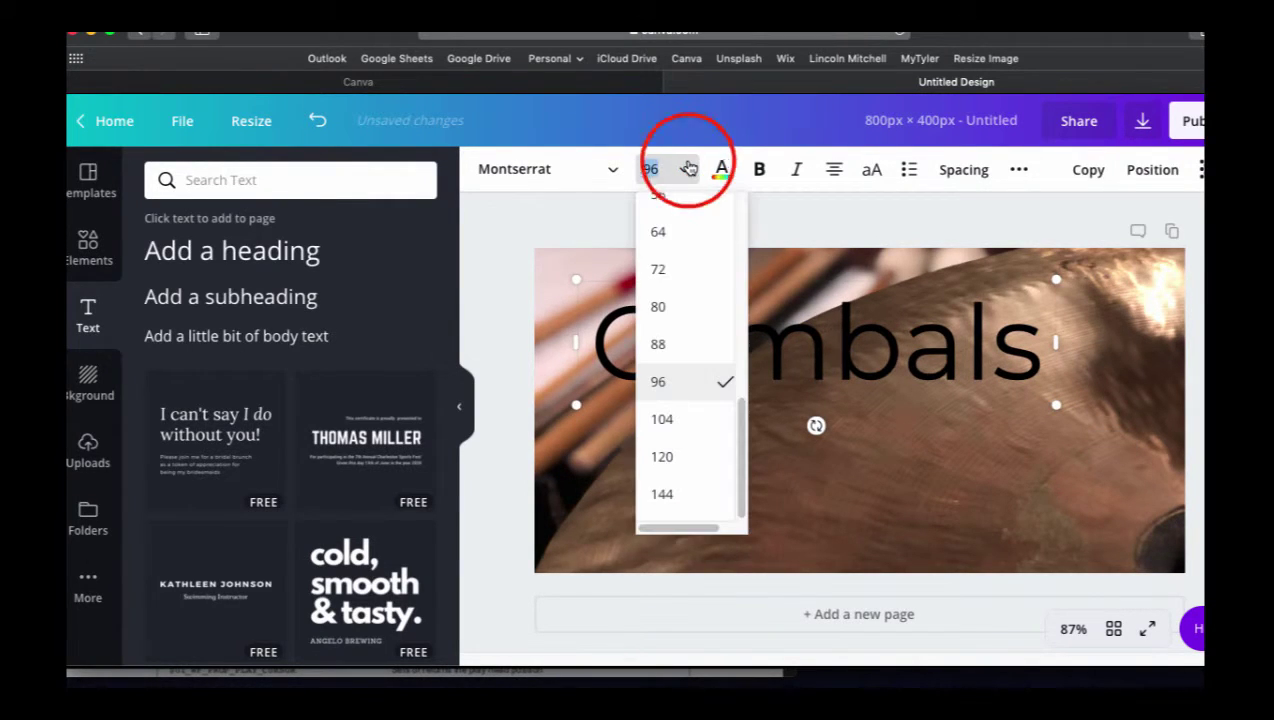
left_click(686, 246)
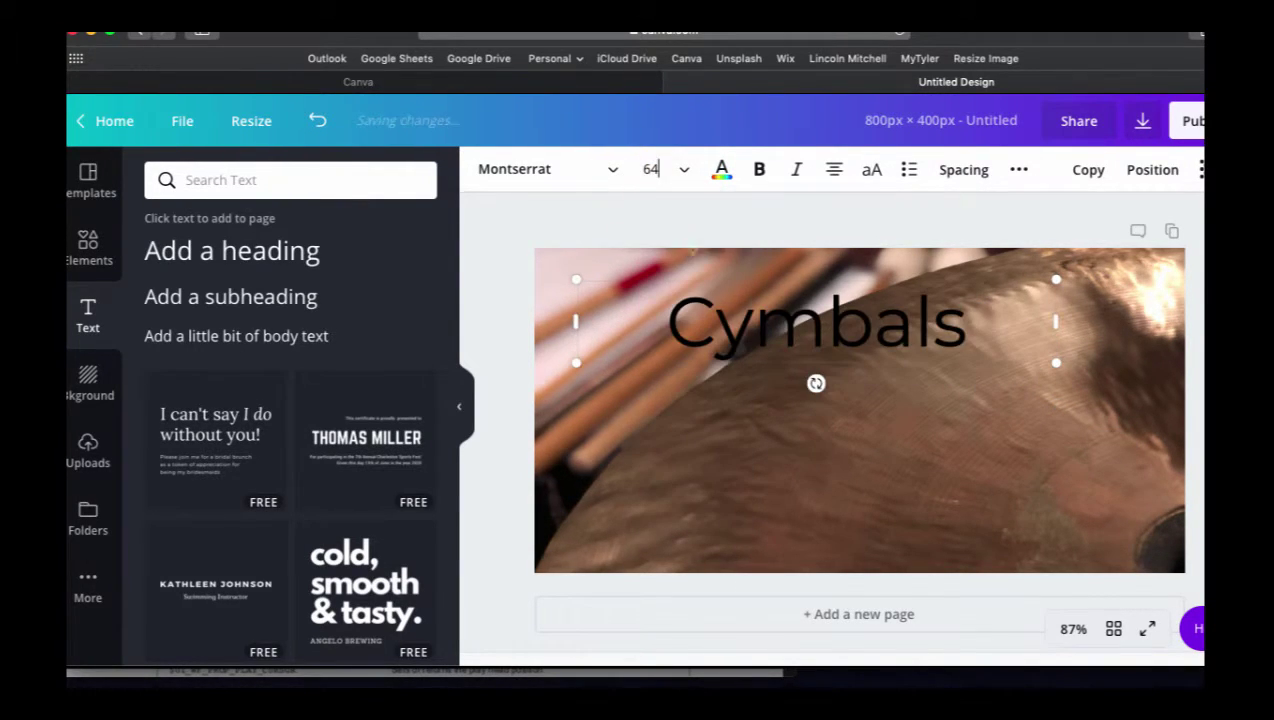
left_click(682, 172)
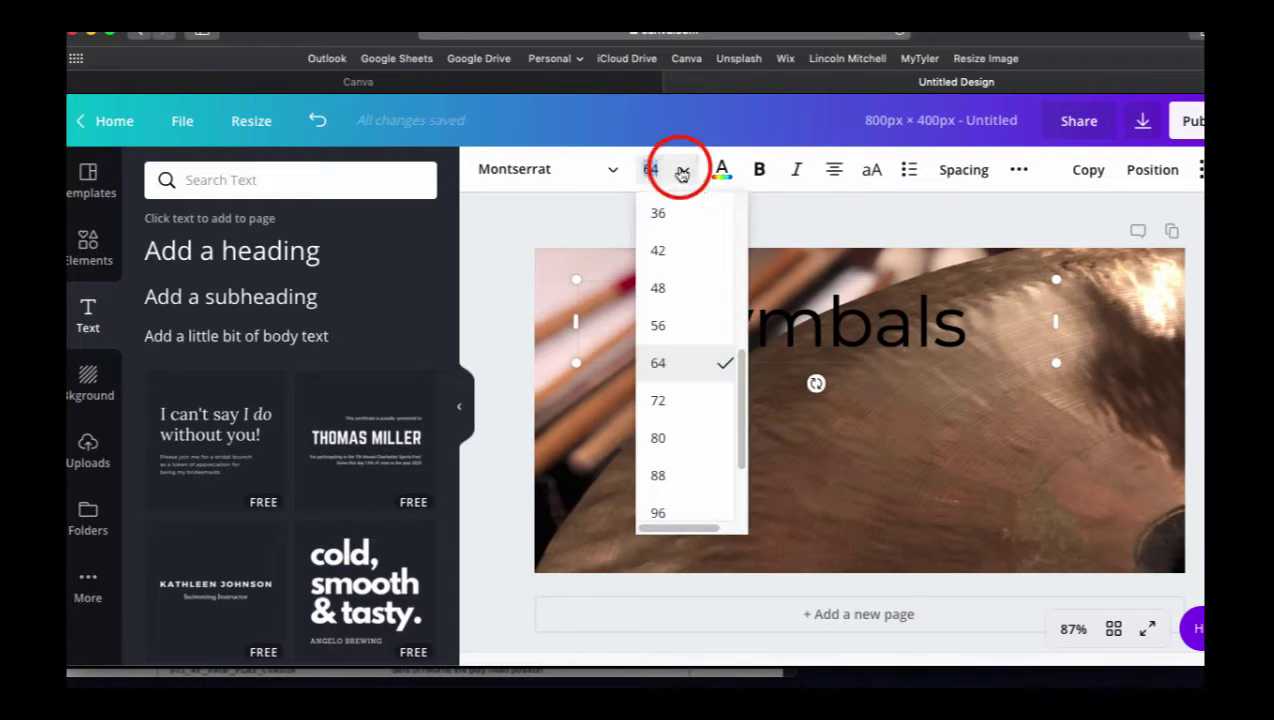
left_click(683, 288)
left_click_drag(576, 311, 711, 311)
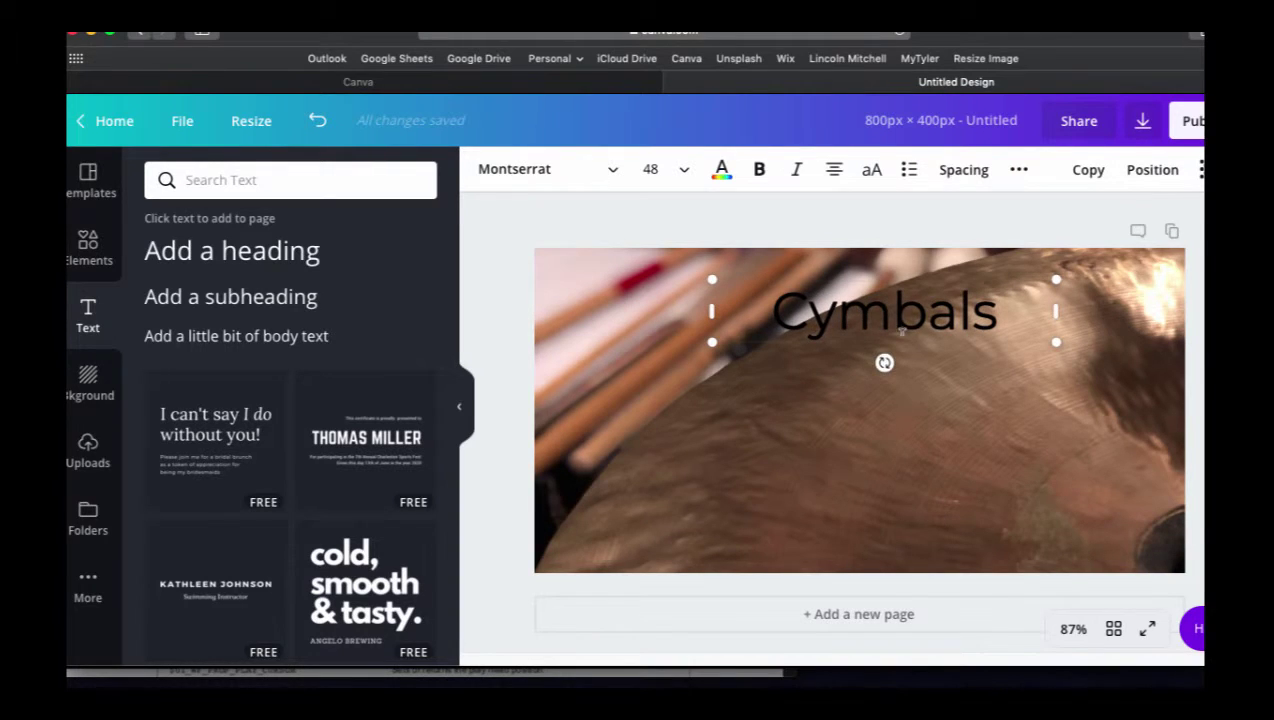
left_click_drag(917, 353, 745, 336)
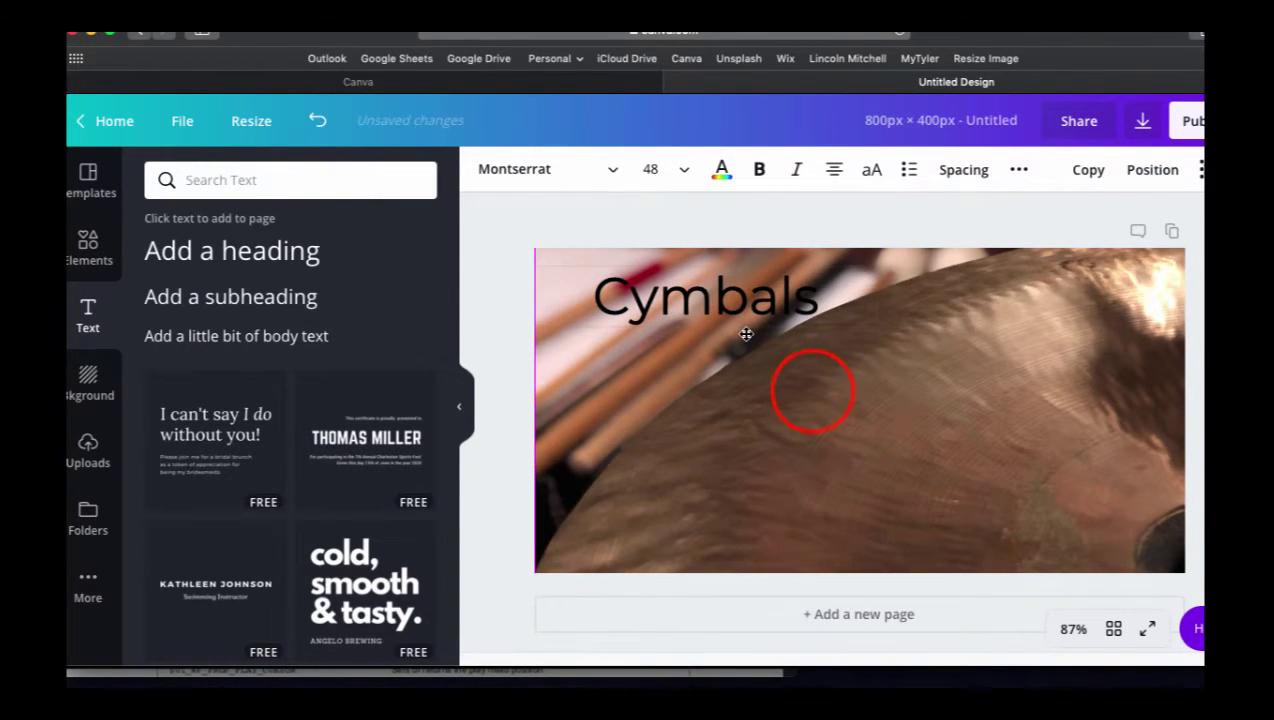
left_click(812, 392)
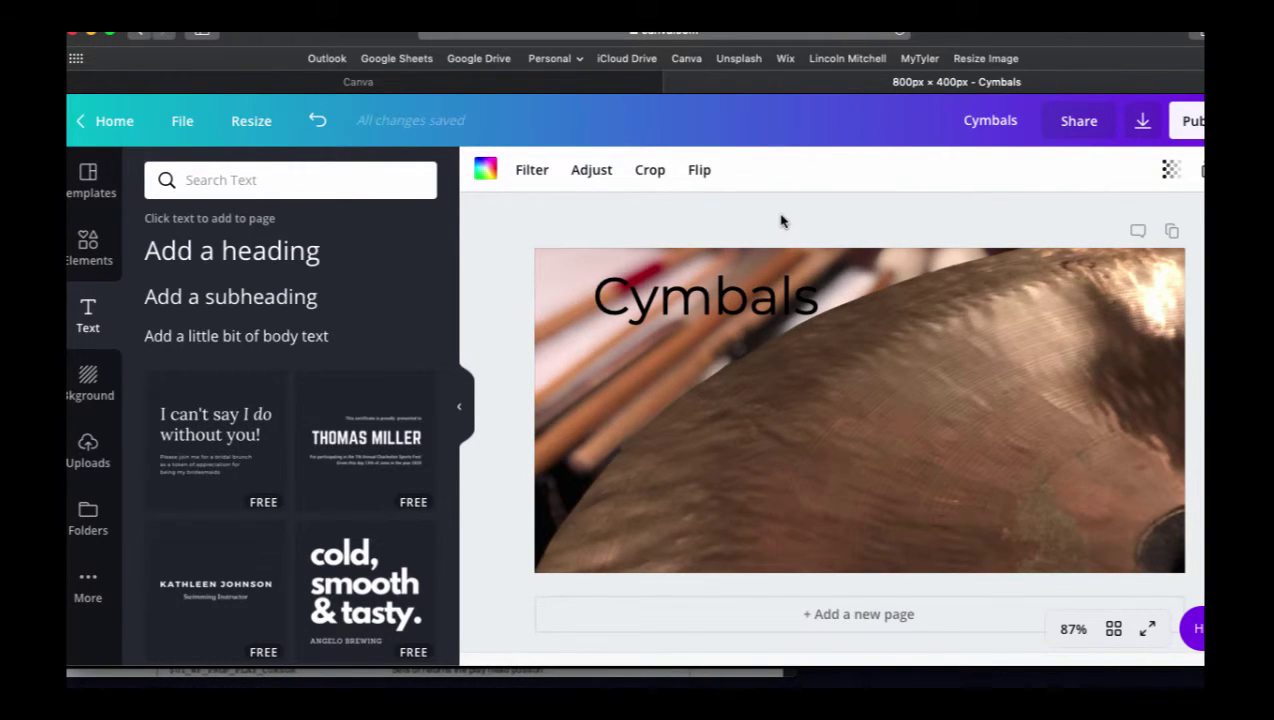
Export the design as a PNG and minimize Canva to reveal Cymbals.png in Preview
left_click(1142, 120)
left_click(1024, 330)
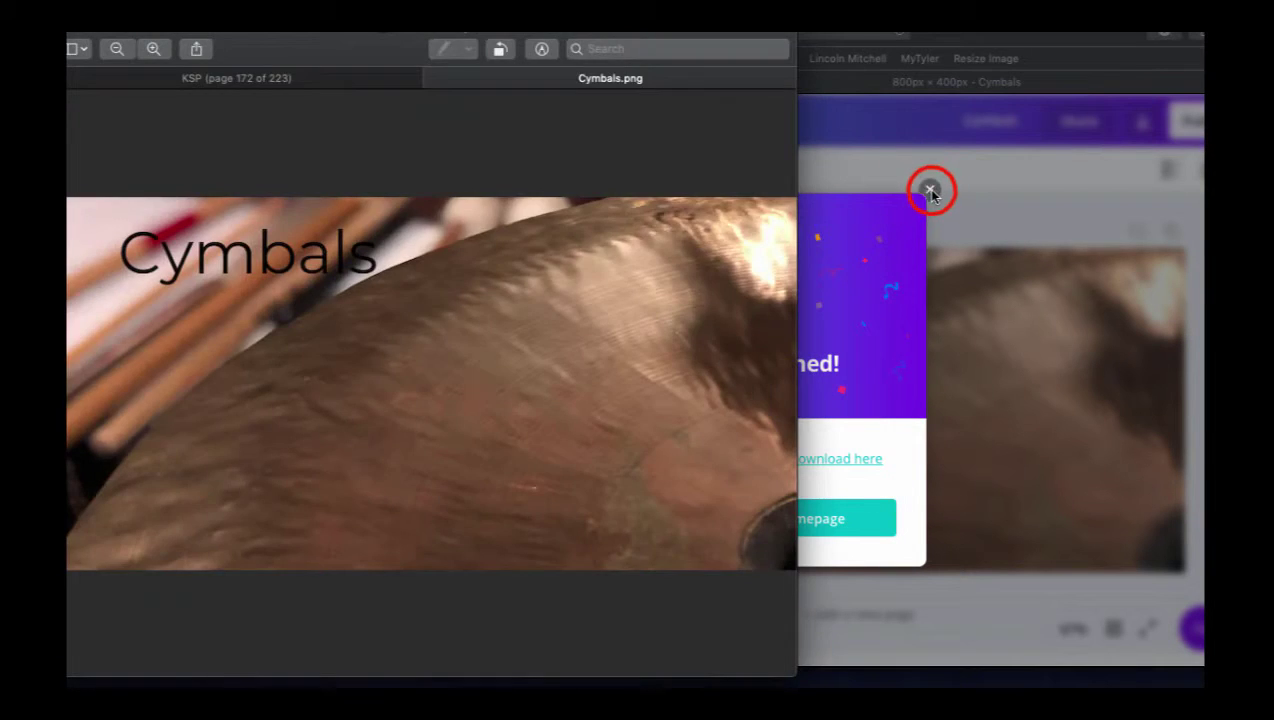
left_click(932, 192)
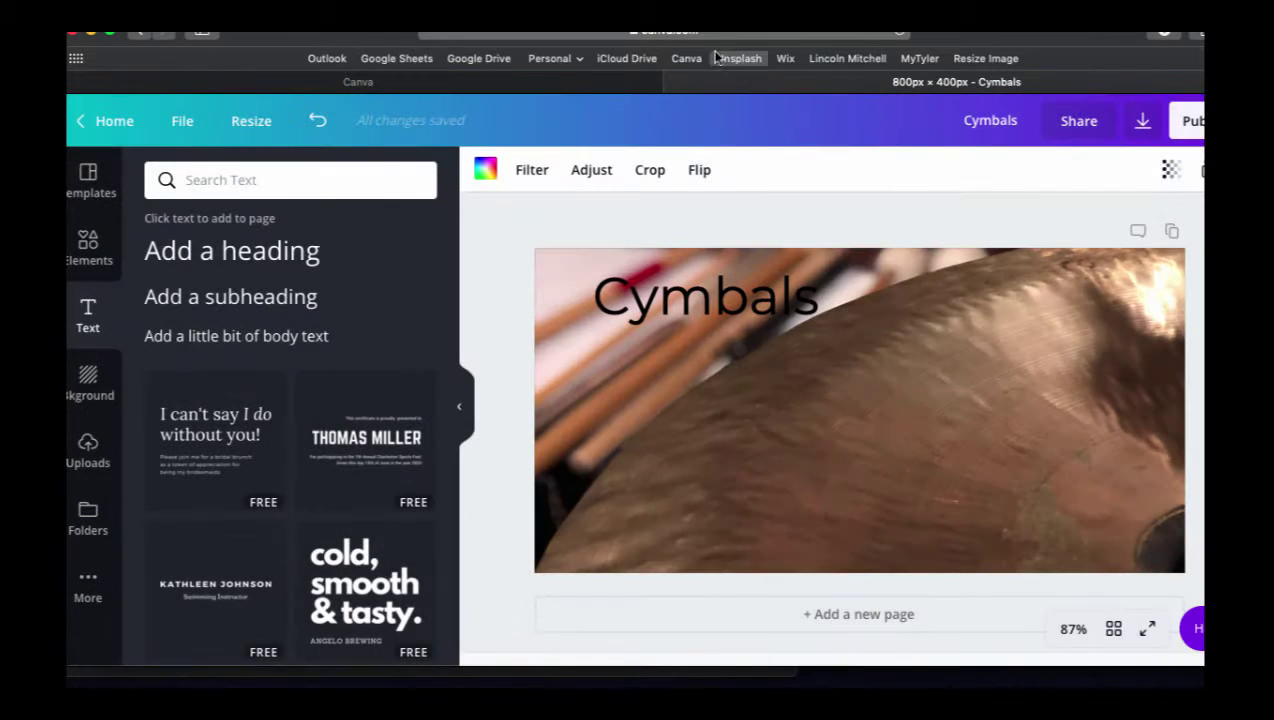
left_click(92, 34)
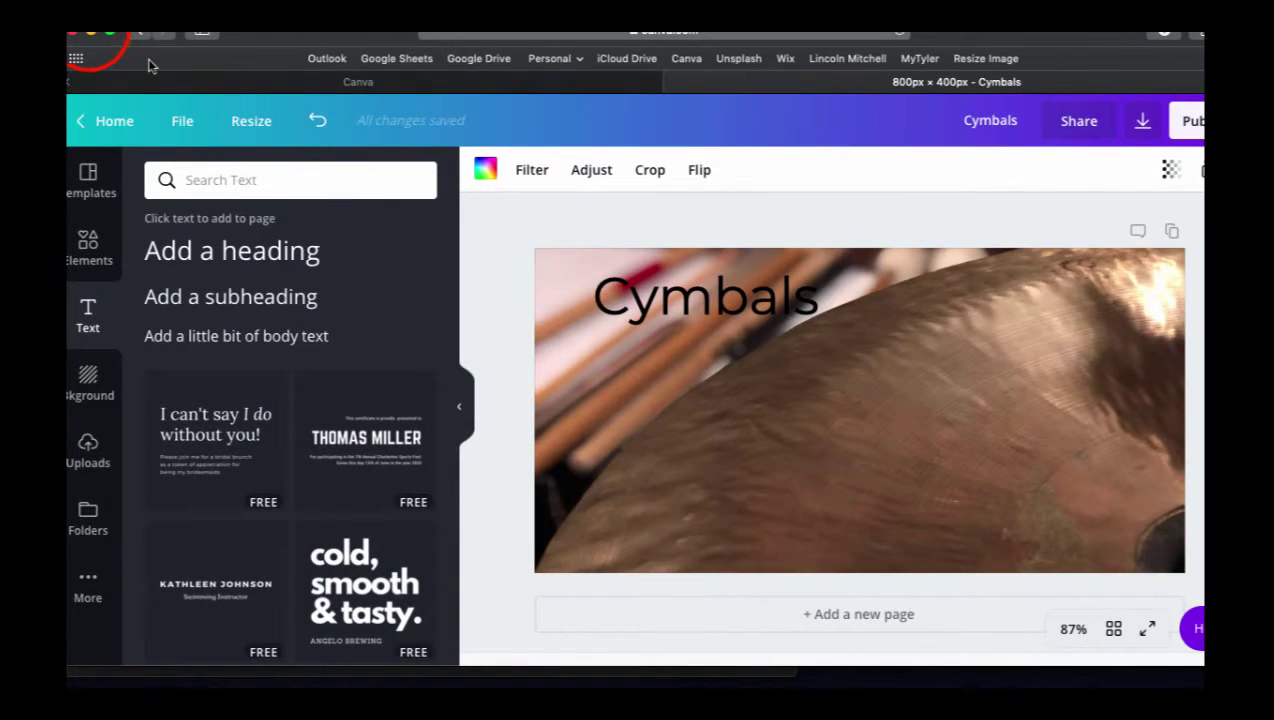
left_click(90, 35)
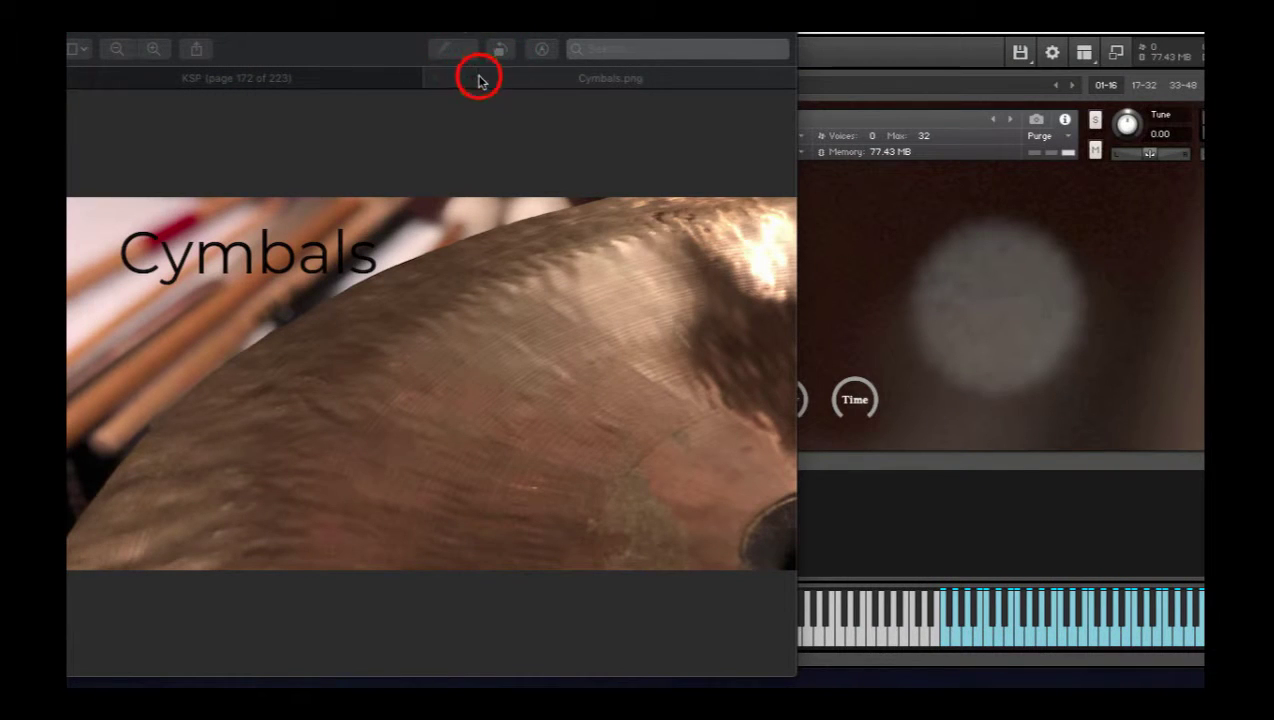
Close the Cymbals.png tab and the manual, then put Kontakt's Cymbals into Edit mode
left_click(476, 77)
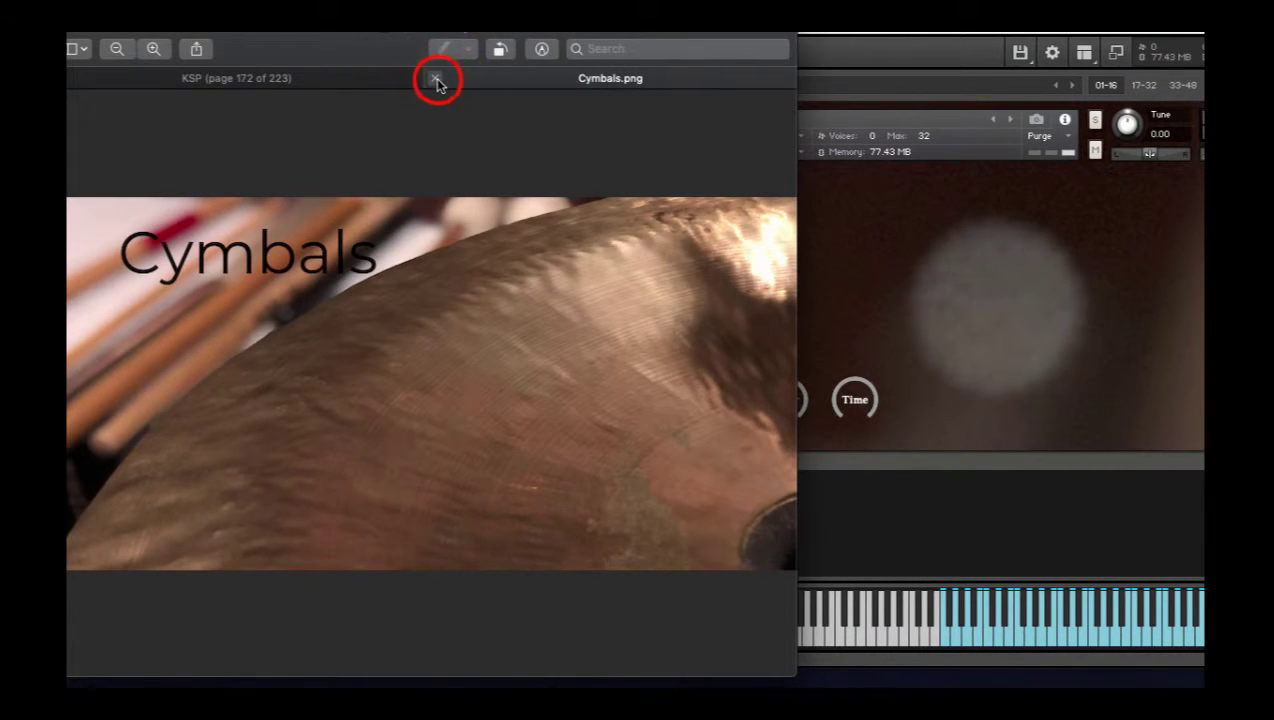
left_click(436, 78)
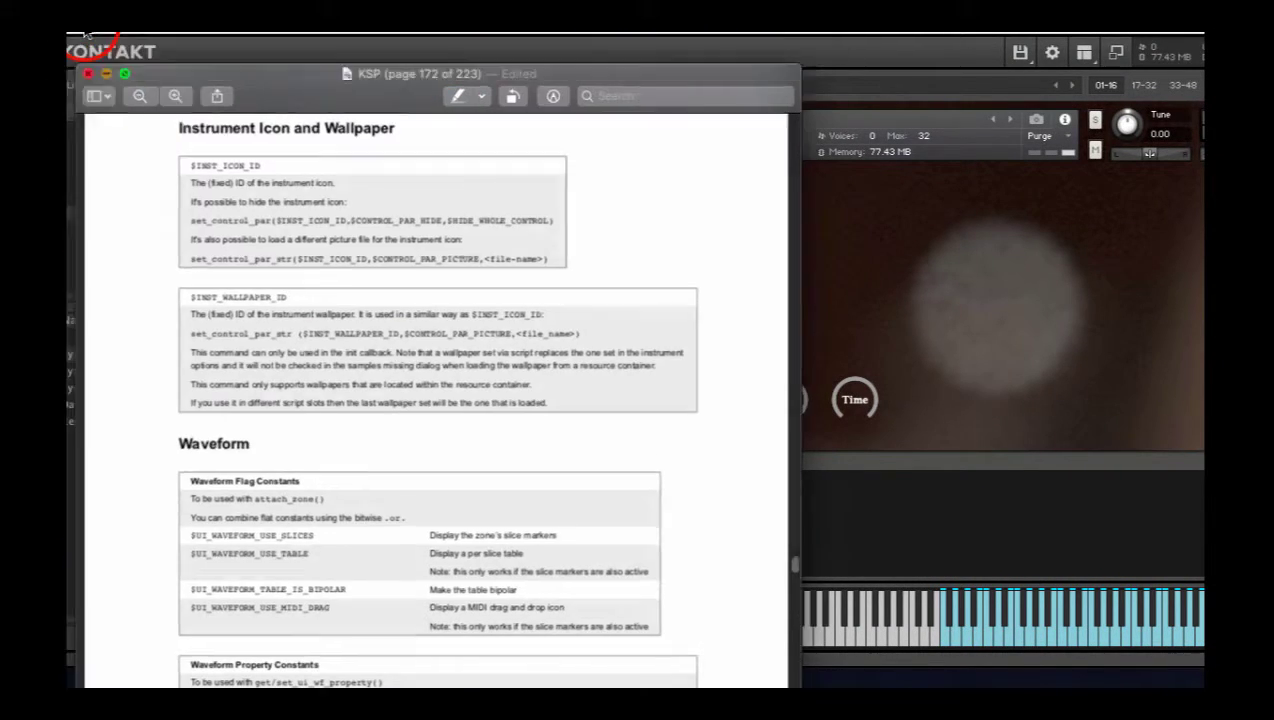
left_click(87, 37)
left_click(572, 117)
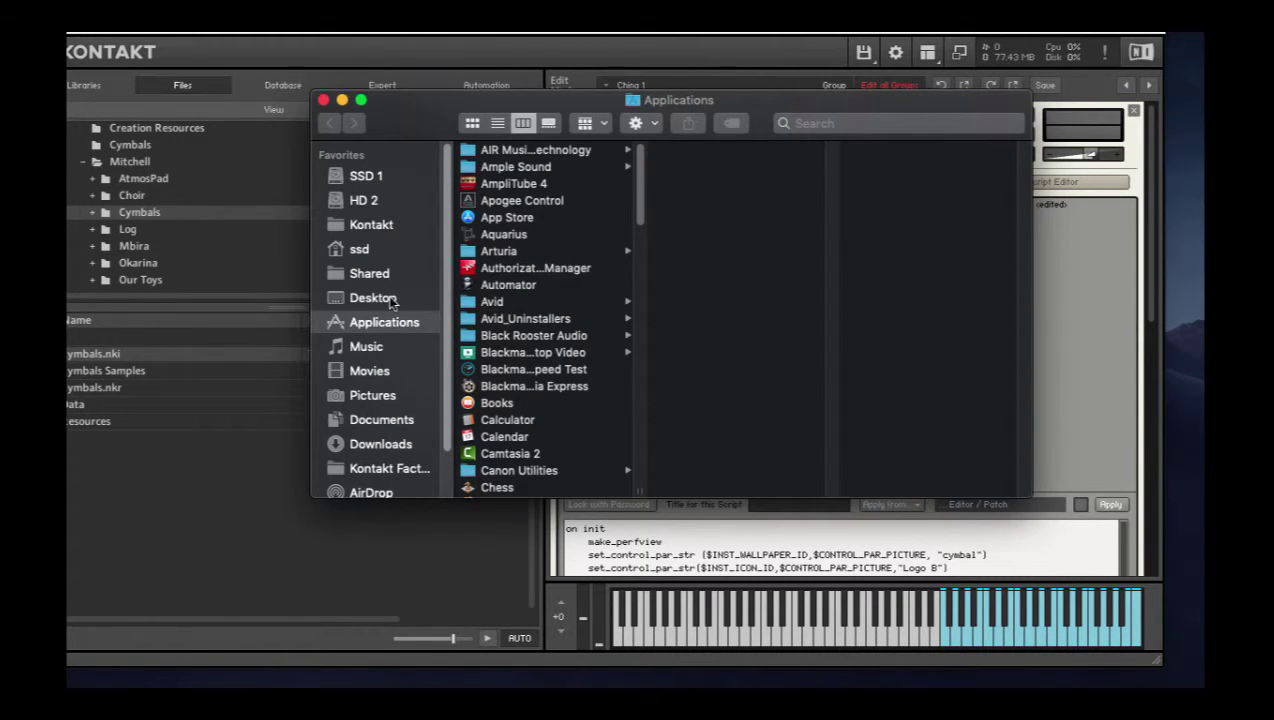
Copy Cymbals.png from Downloads into the instrument's Resources/pictures folder
left_click(380, 444)
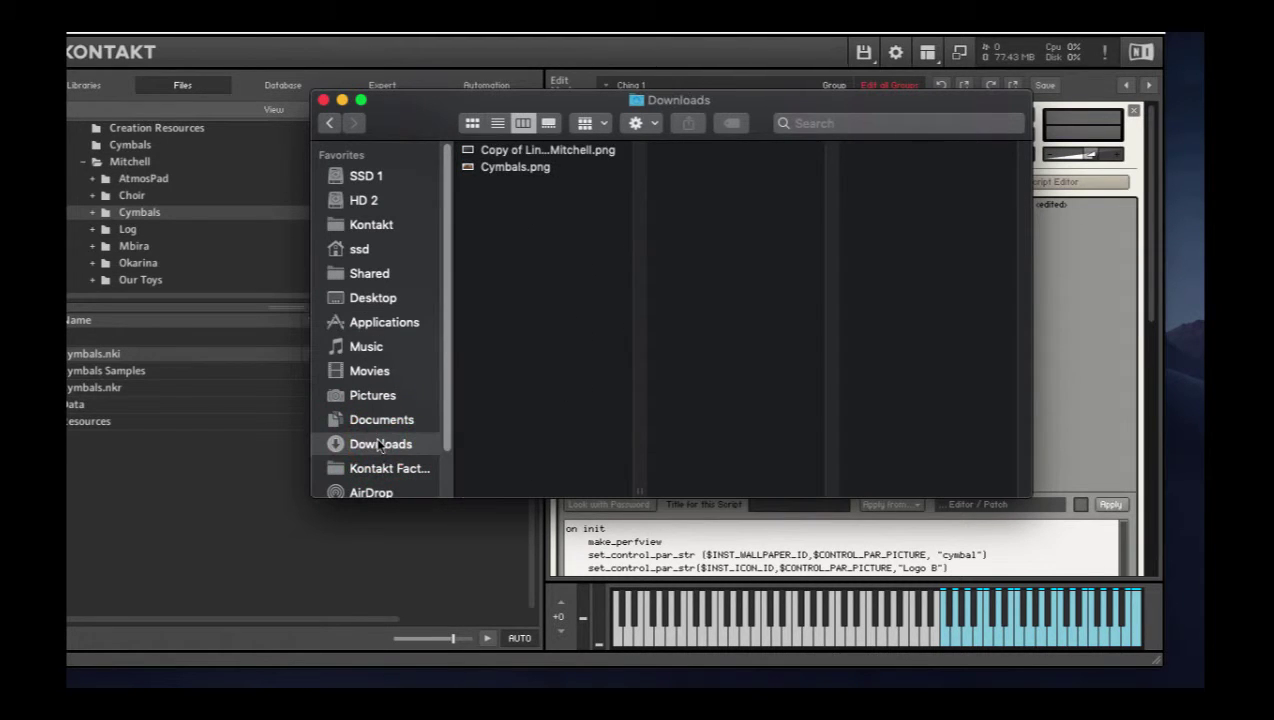
left_click(508, 167)
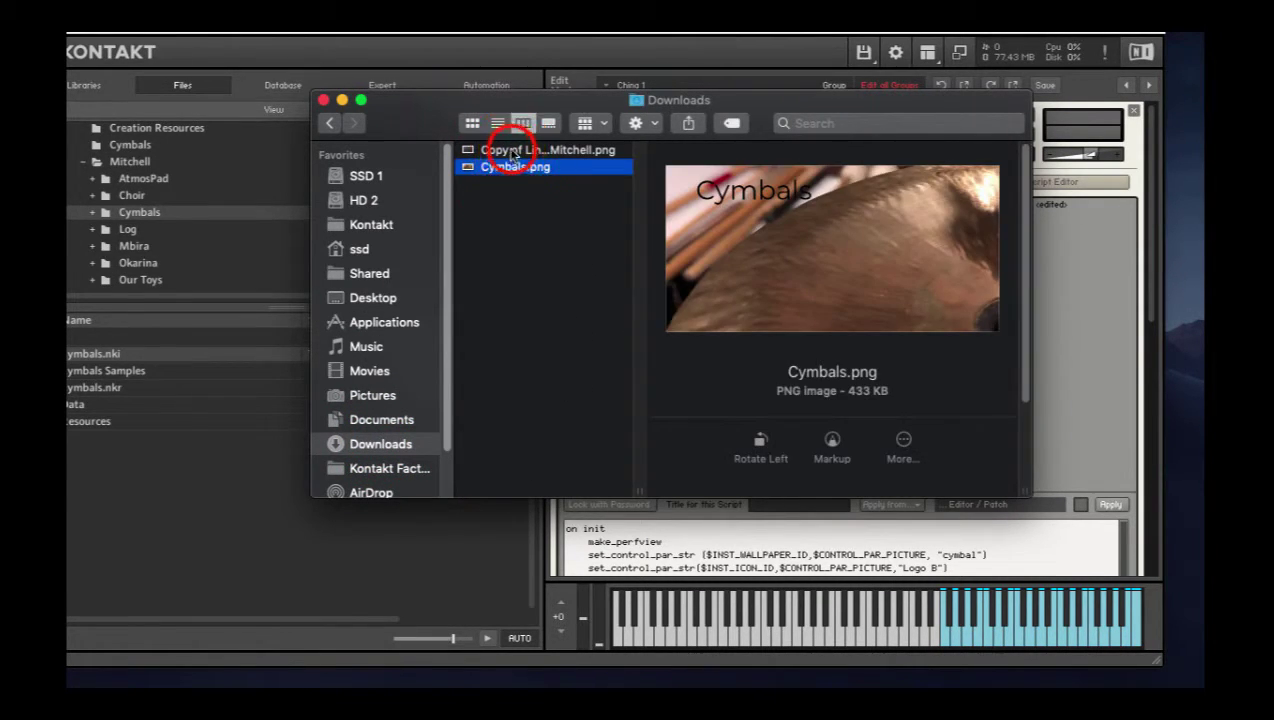
left_click(508, 150)
left_click(502, 168)
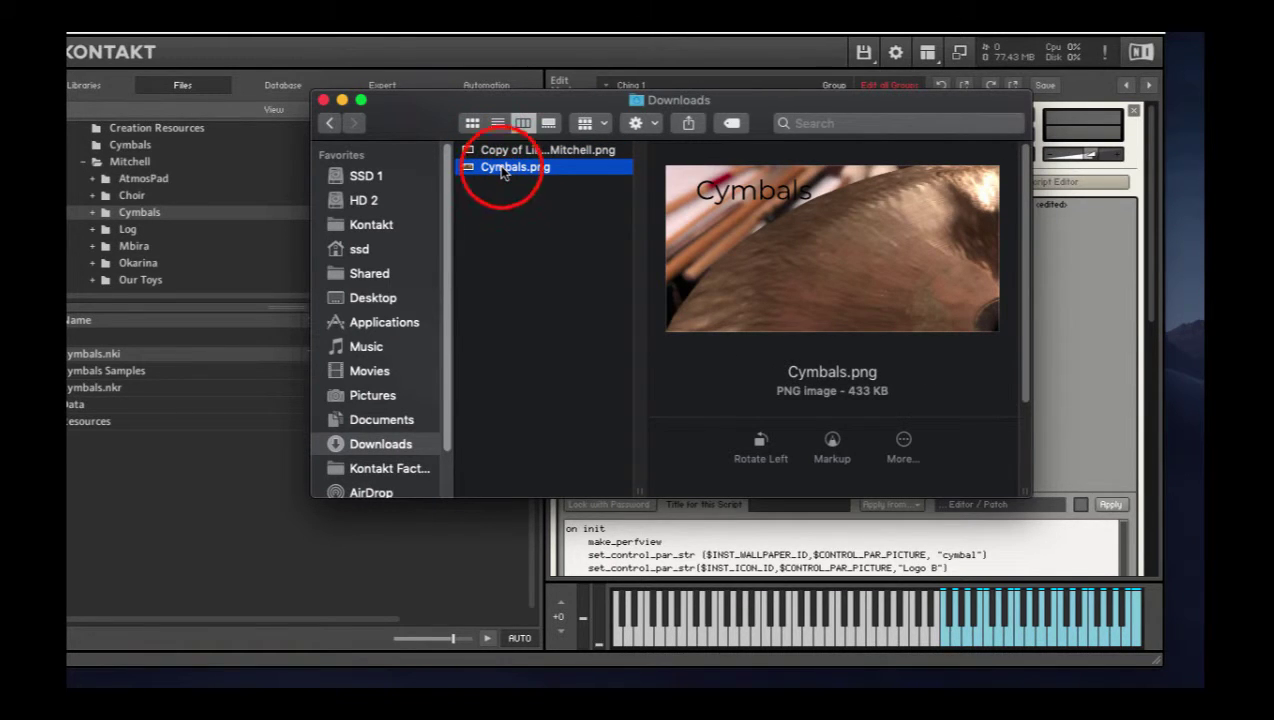
left_click_drag(503, 172, 903, 341)
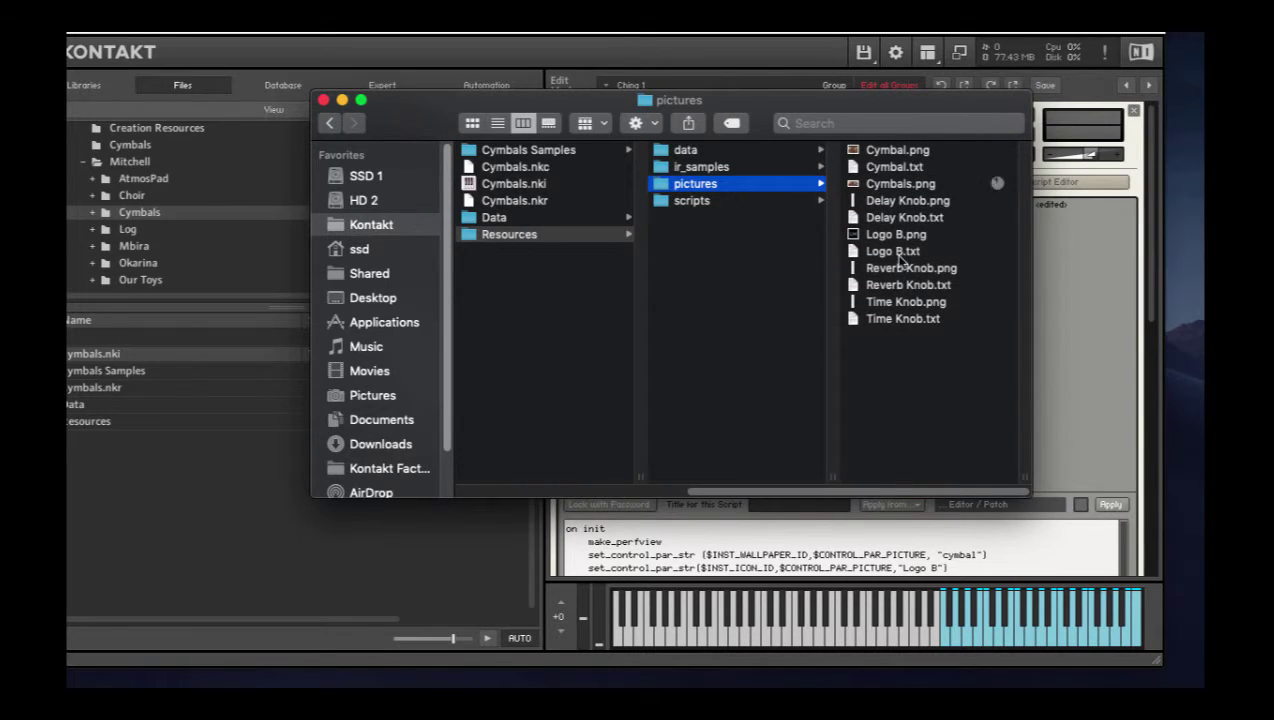
Trash the old Cymbal.png and rename Cymbals.png to Cymbal.png
left_click(893, 152)
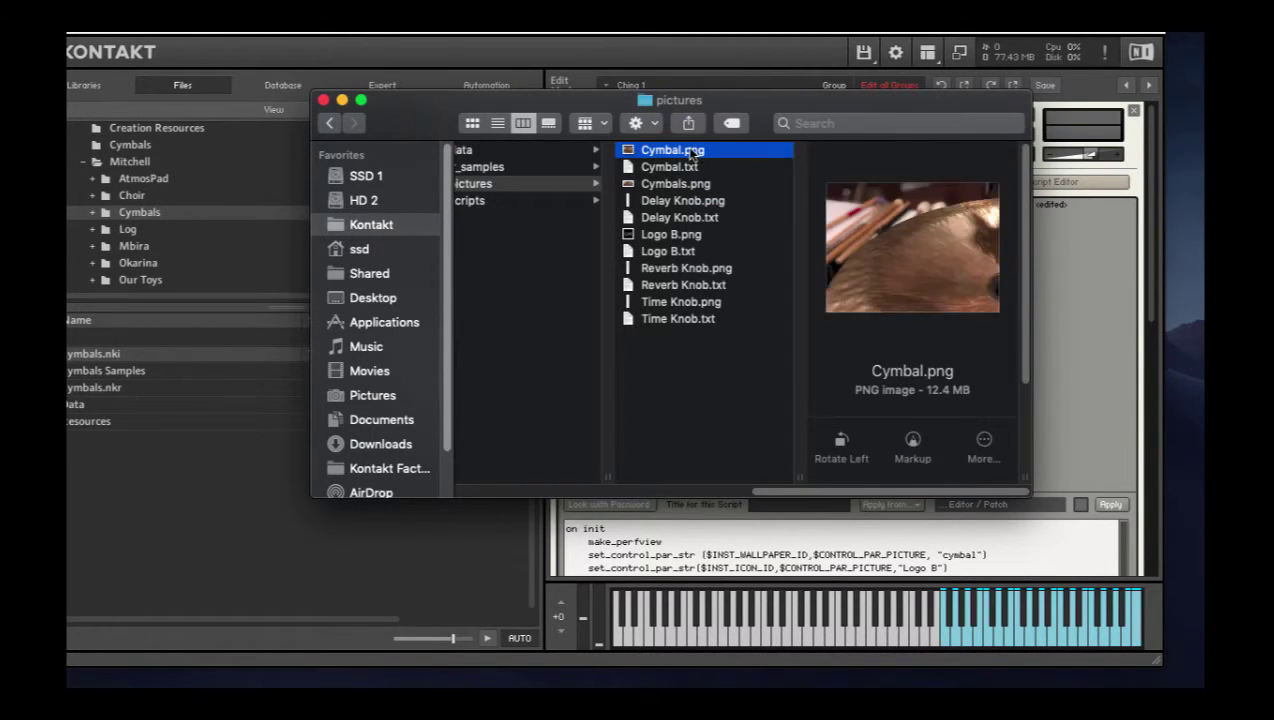
right_click(678, 152)
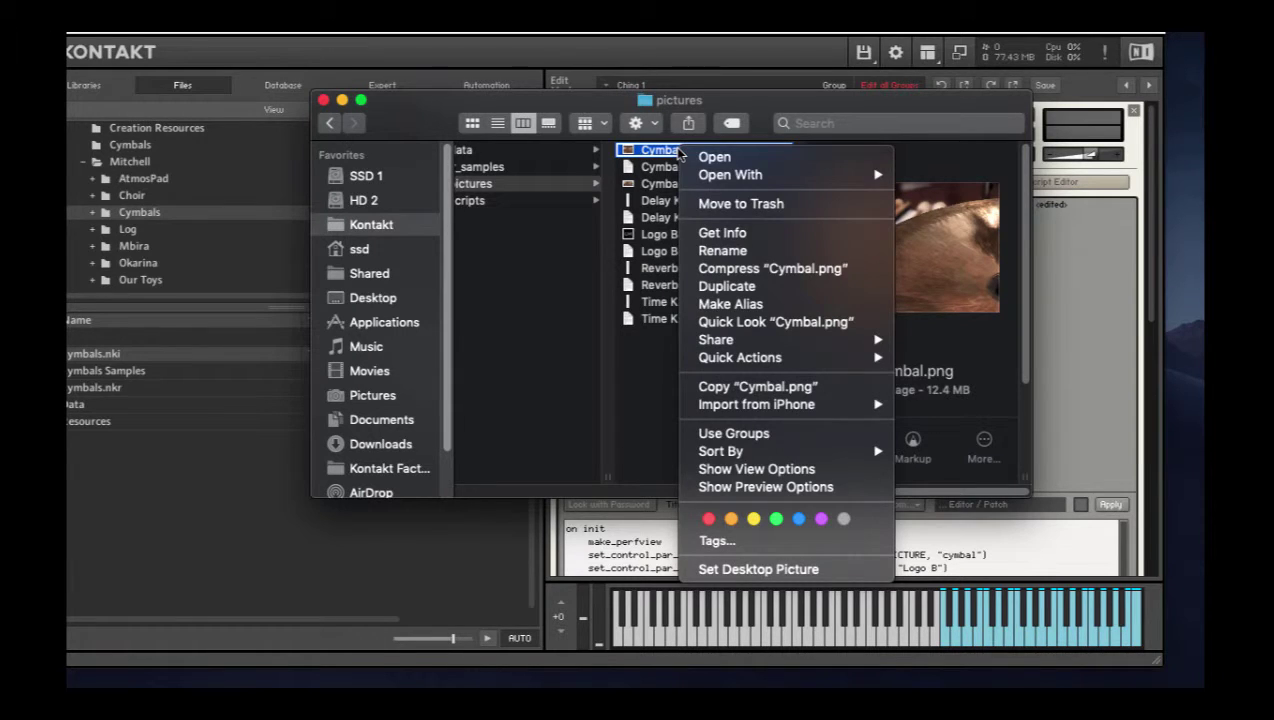
left_click(740, 204)
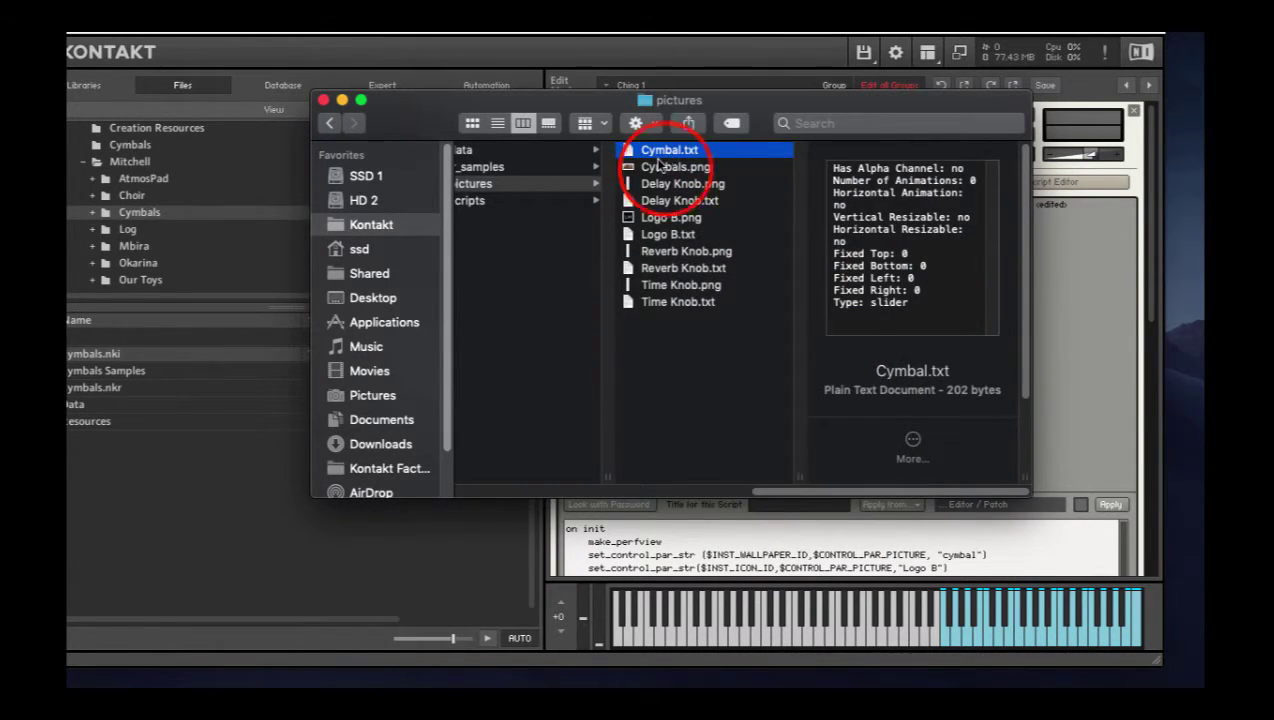
left_click(662, 167)
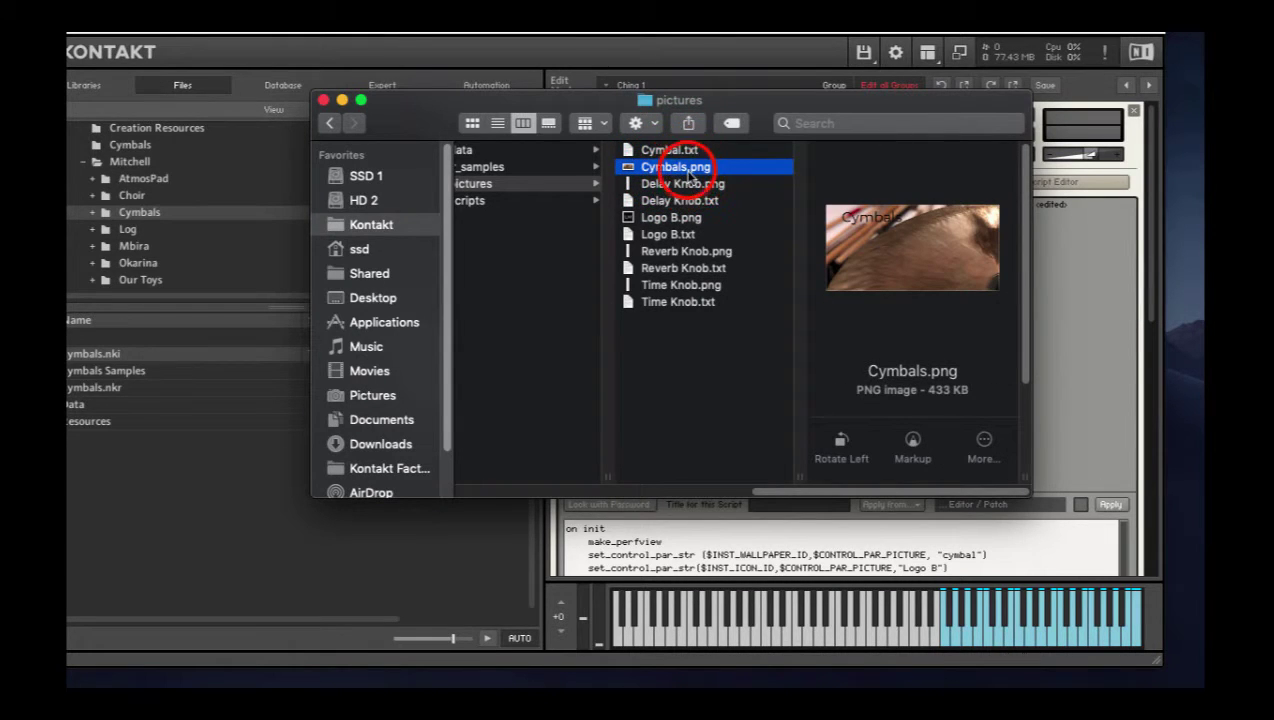
left_click(690, 167)
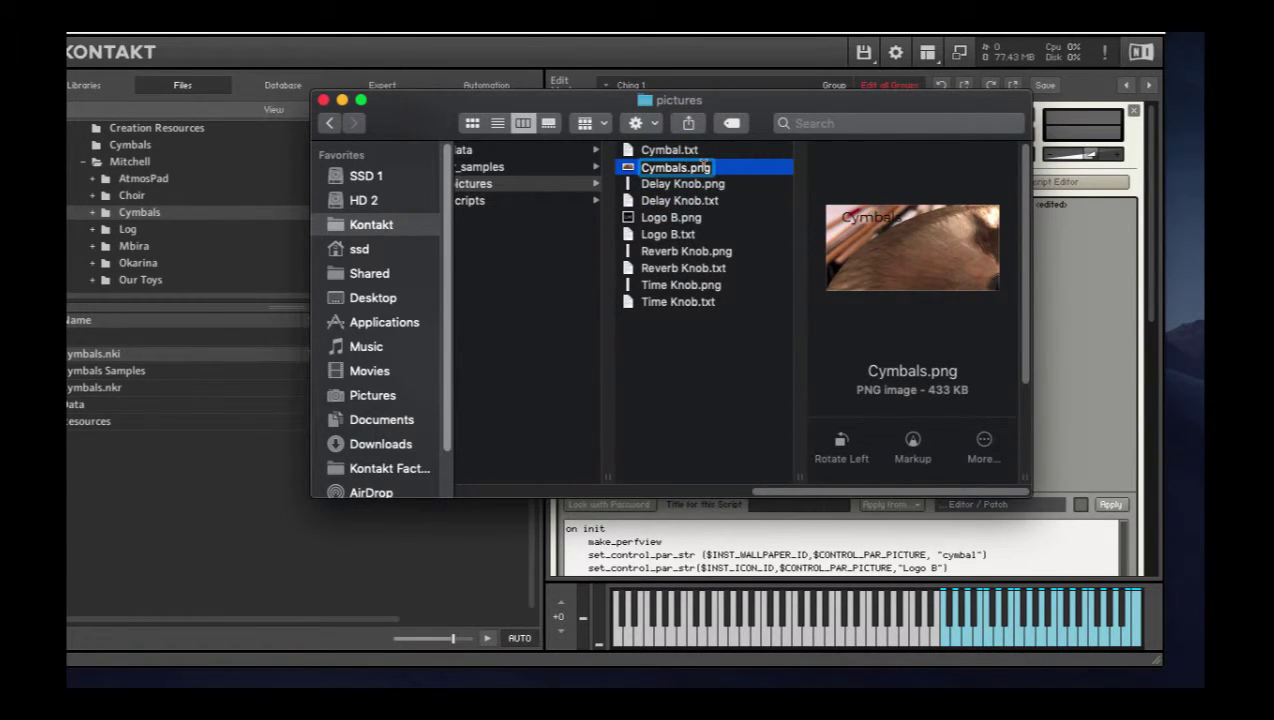
key("BackSpace")
left_click(677, 349)
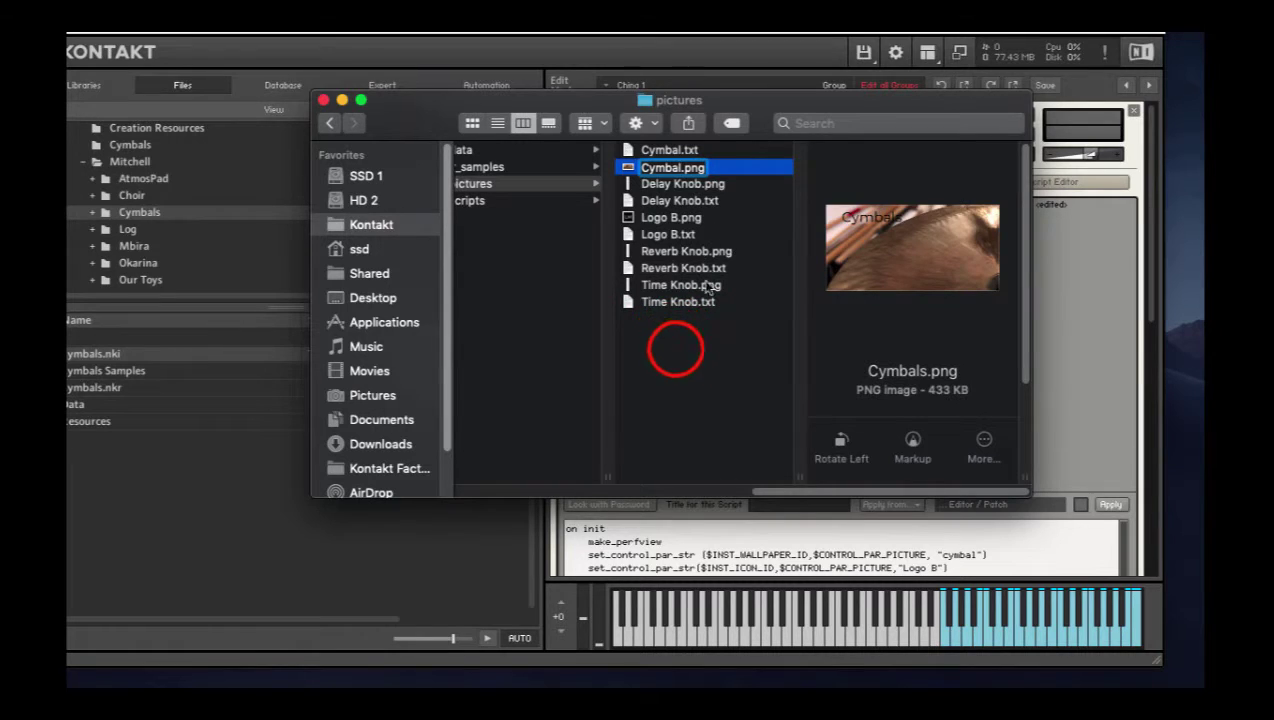
left_click(402, 110)
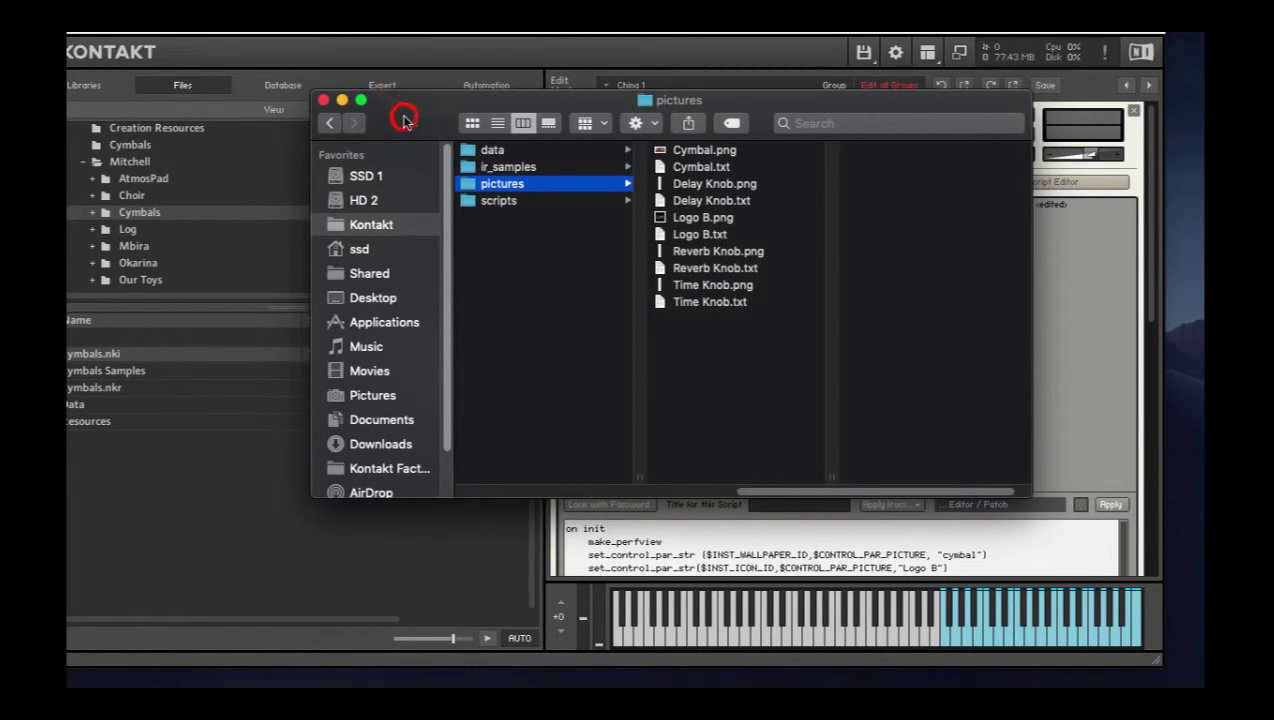
Recreate the Cymbals.nkr resource container, replacing the old one, with 5 picture files packed
left_click(324, 101)
left_click(642, 305)
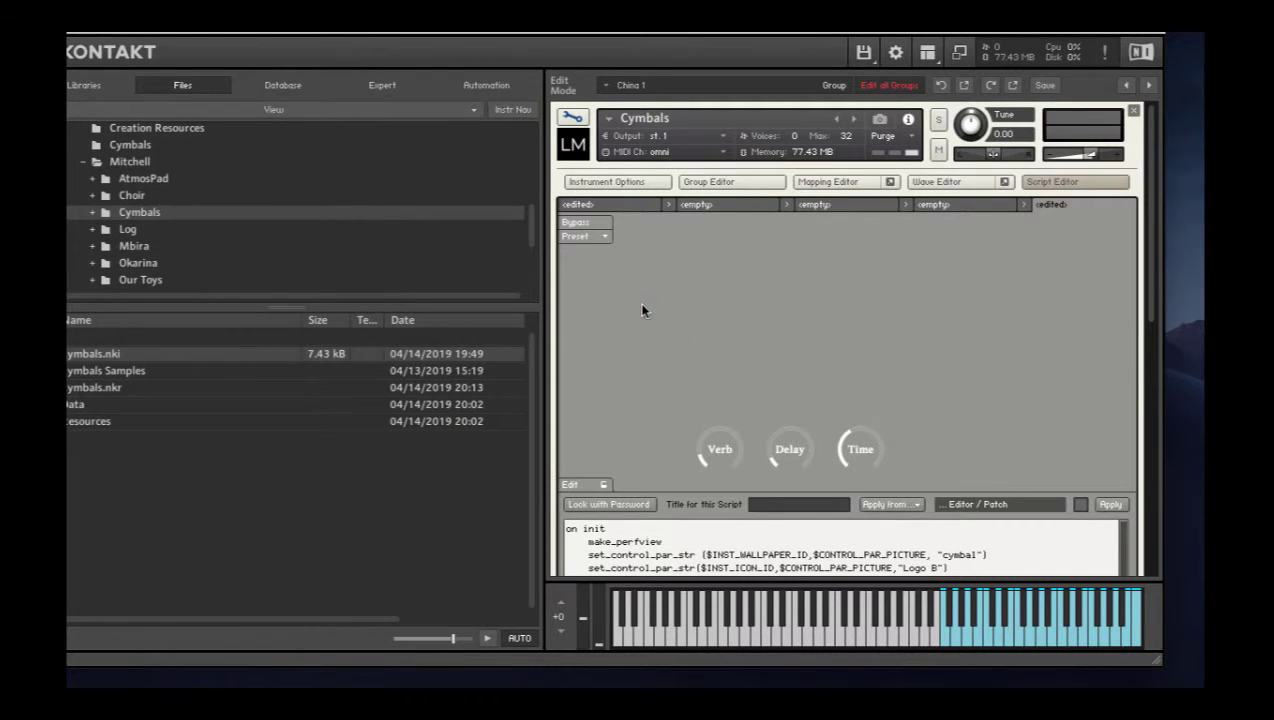
left_click(619, 182)
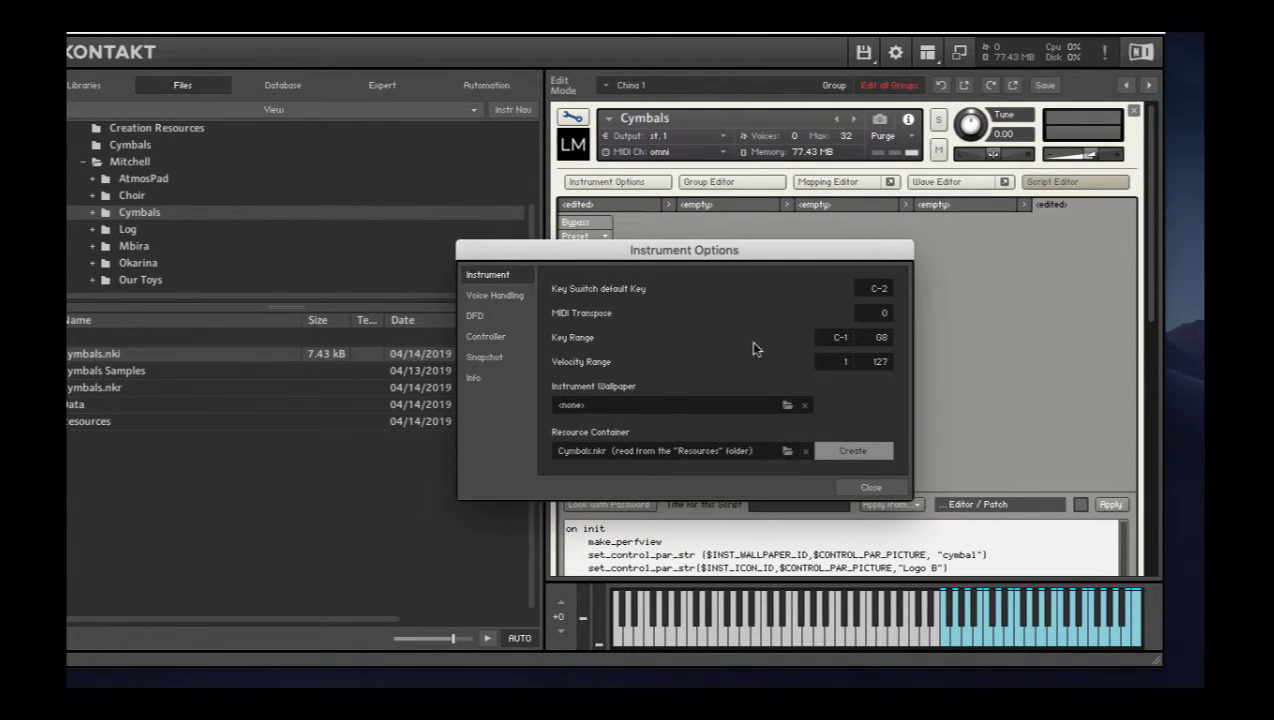
left_click(846, 452)
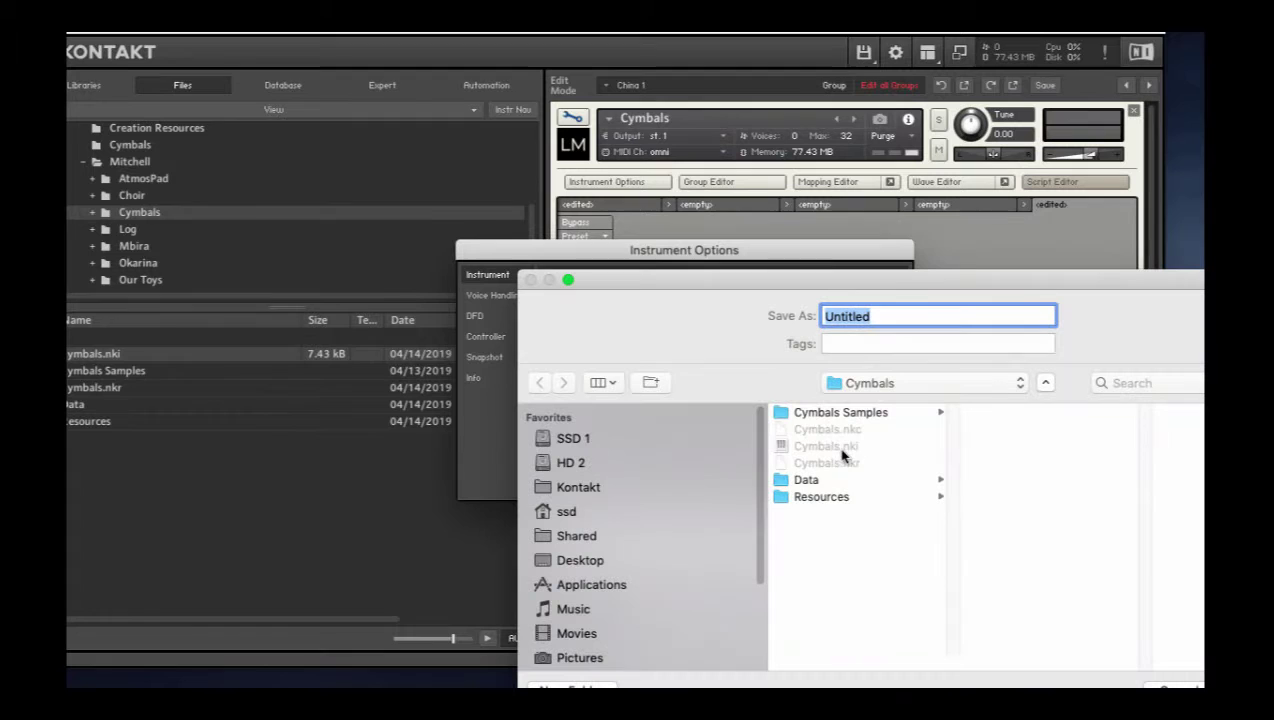
left_click(825, 462)
left_click_drag(856, 279, 607, 122)
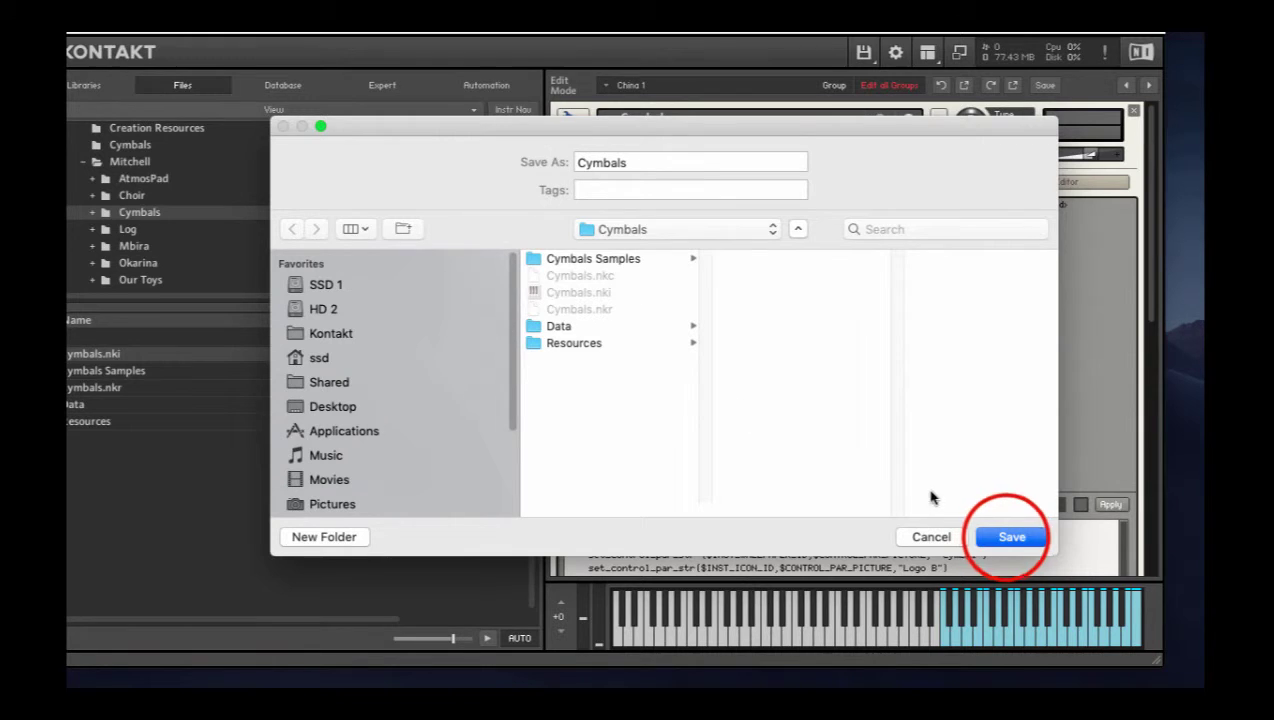
left_click(1003, 532)
left_click(797, 246)
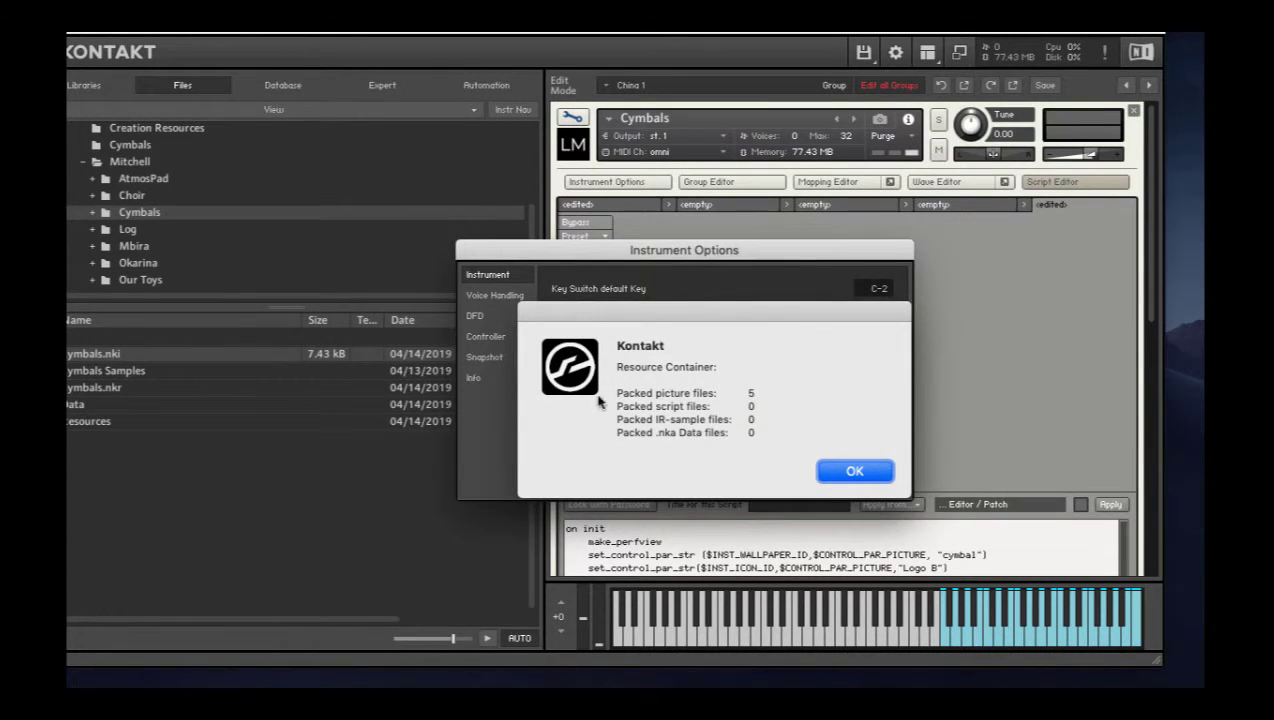
left_click(855, 471)
left_click(878, 489)
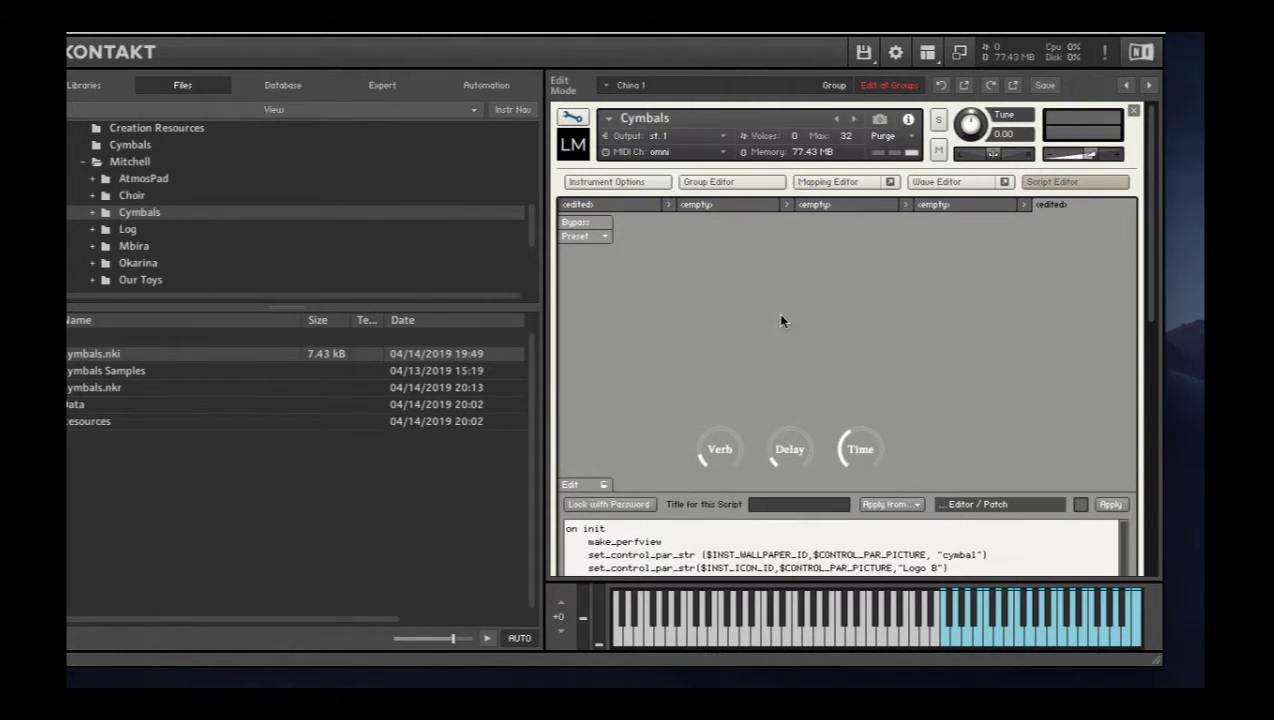
Apply the instrument script, leave Edit mode, and switch Kontakt to the compact view
scroll(776, 313, "down", 3)
left_click(849, 537)
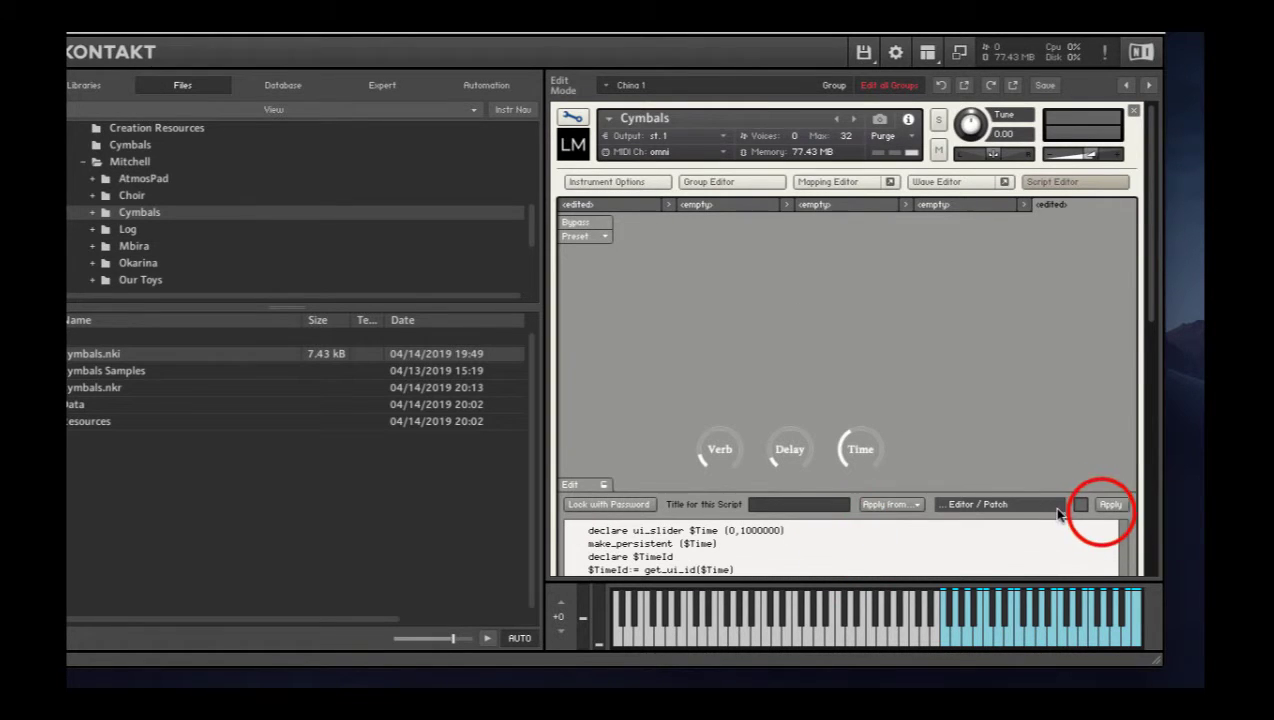
left_click(1108, 505)
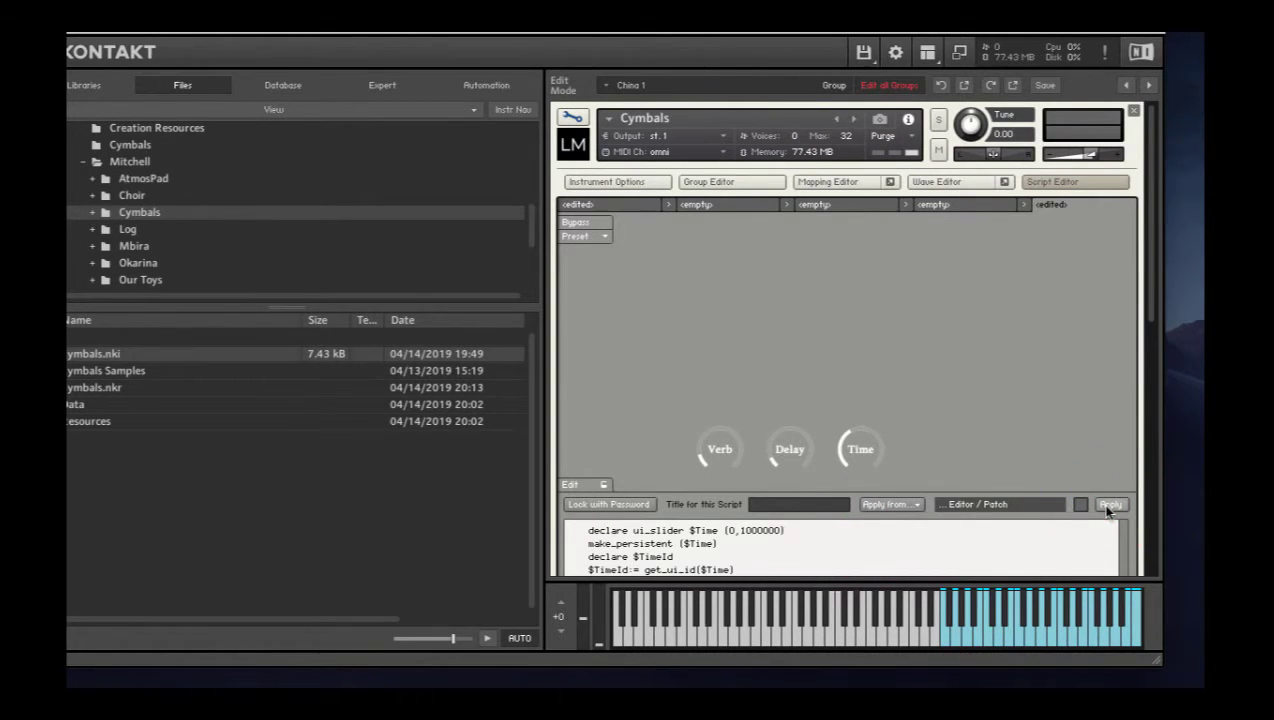
left_click(572, 117)
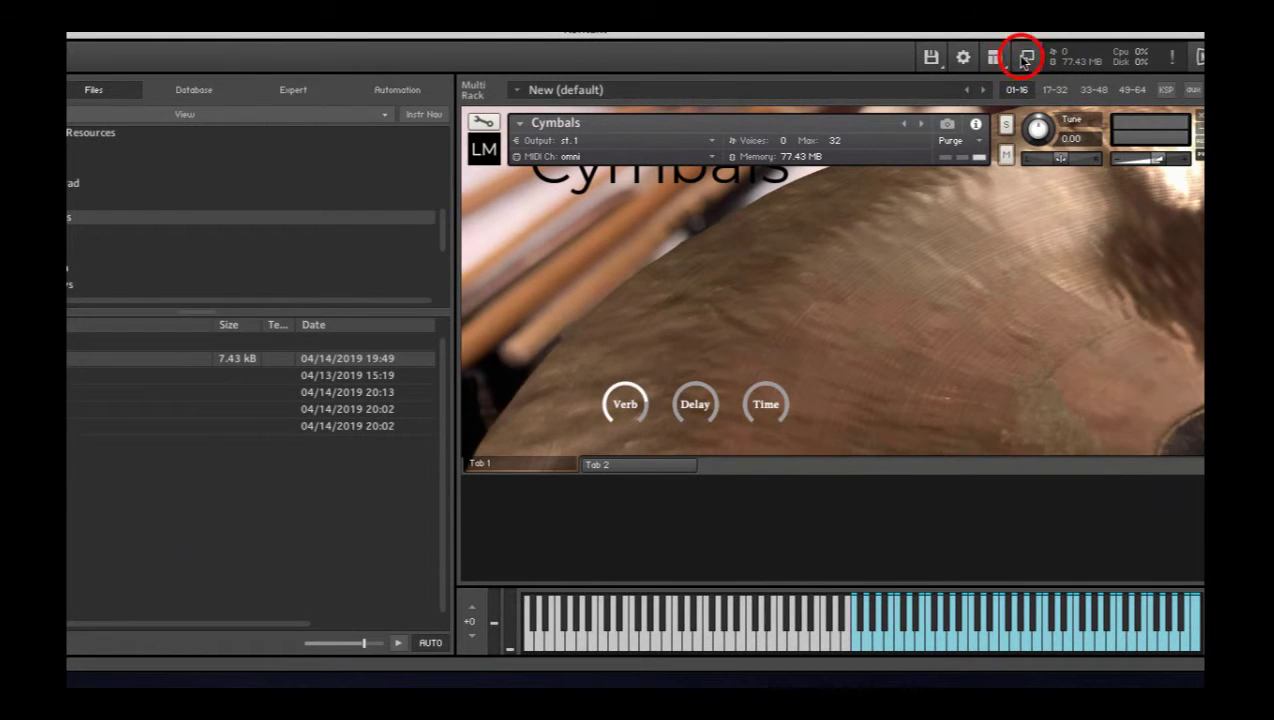
left_click(1027, 57)
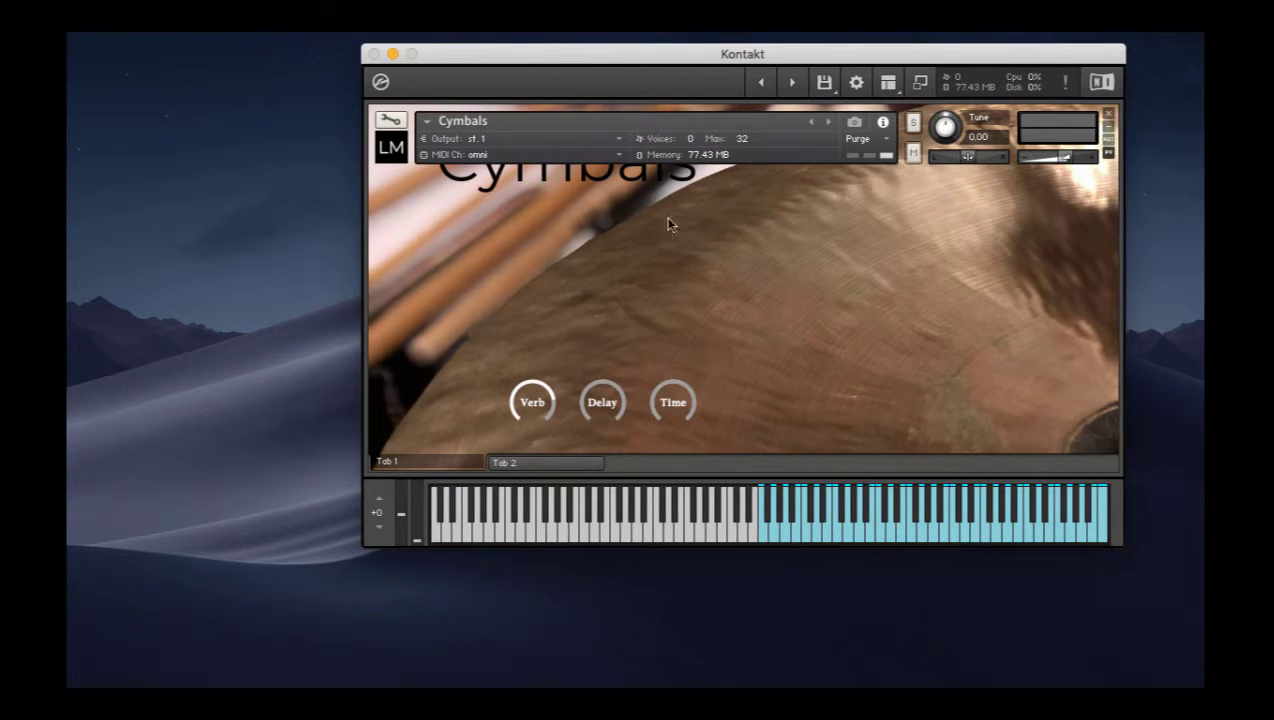
Play a cymbal note and try the Verb, Delay and Time knobs
left_click(842, 521)
left_click(530, 404)
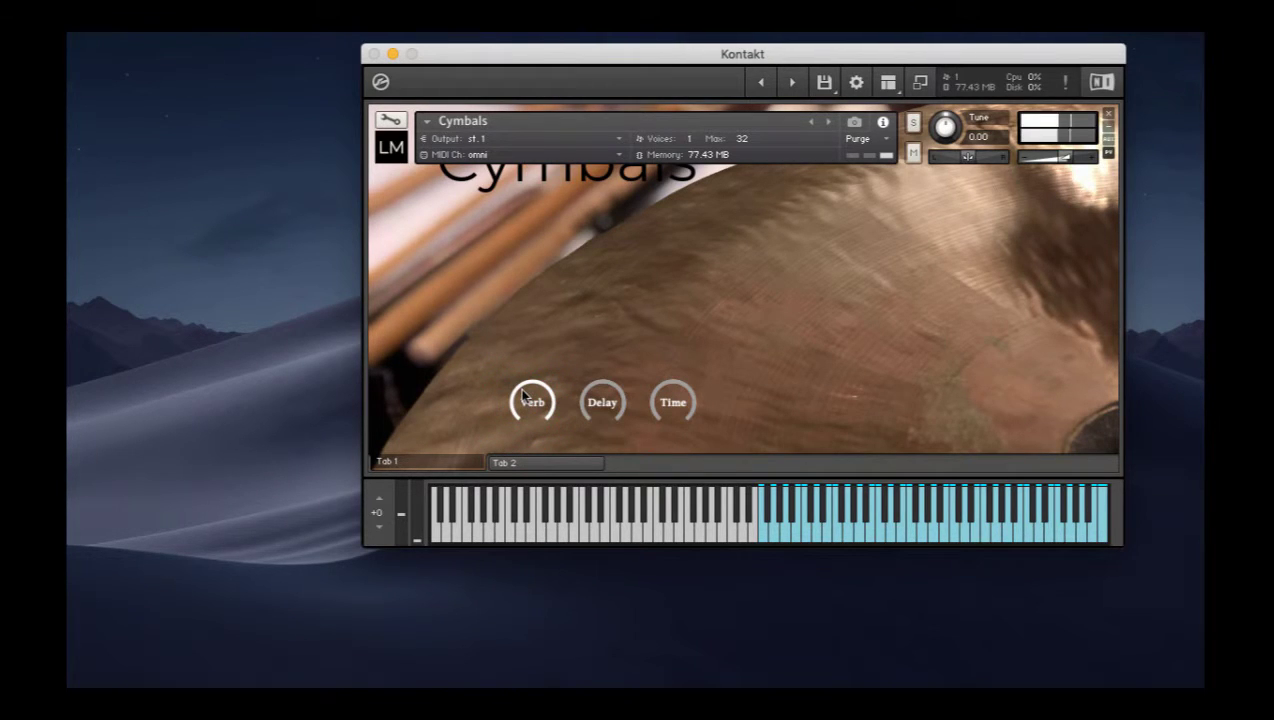
left_click(603, 404)
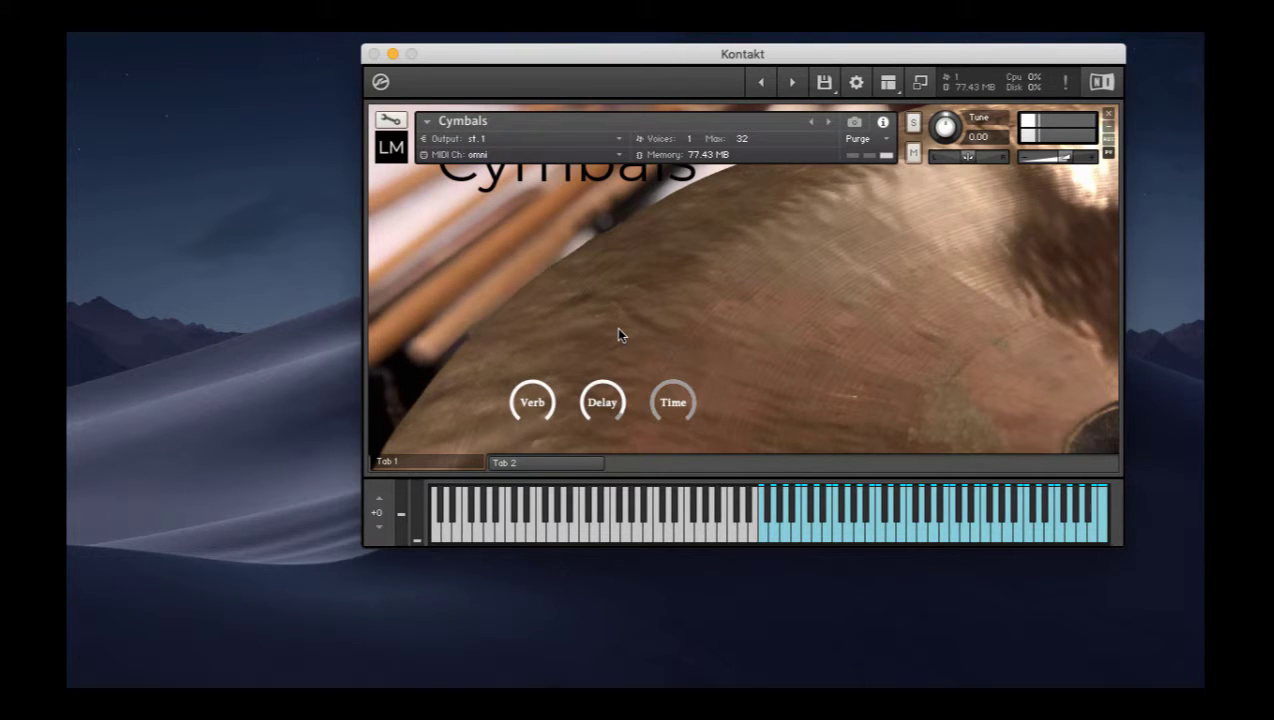
left_click(674, 403)
Back in Edit mode, remove Convolution from the send effects slot
left_click(390, 119)
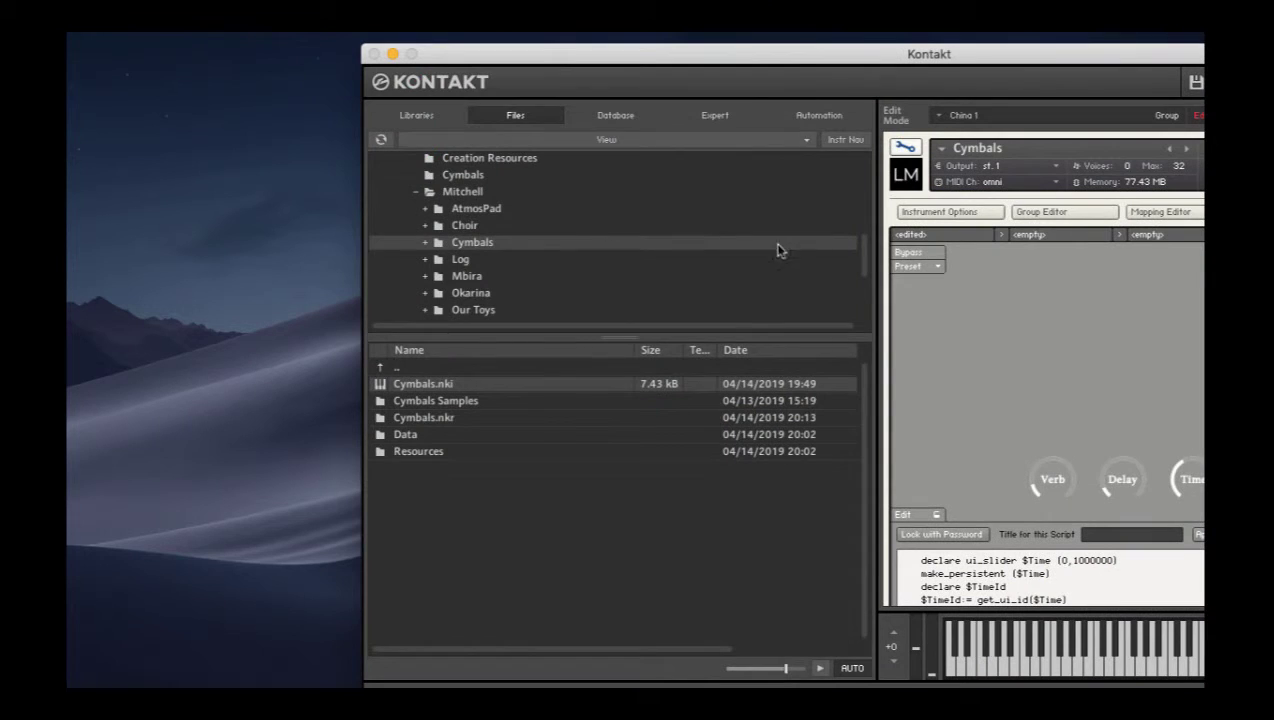
left_click_drag(867, 51, 586, 35)
left_click_drag(1189, 242, 1187, 540)
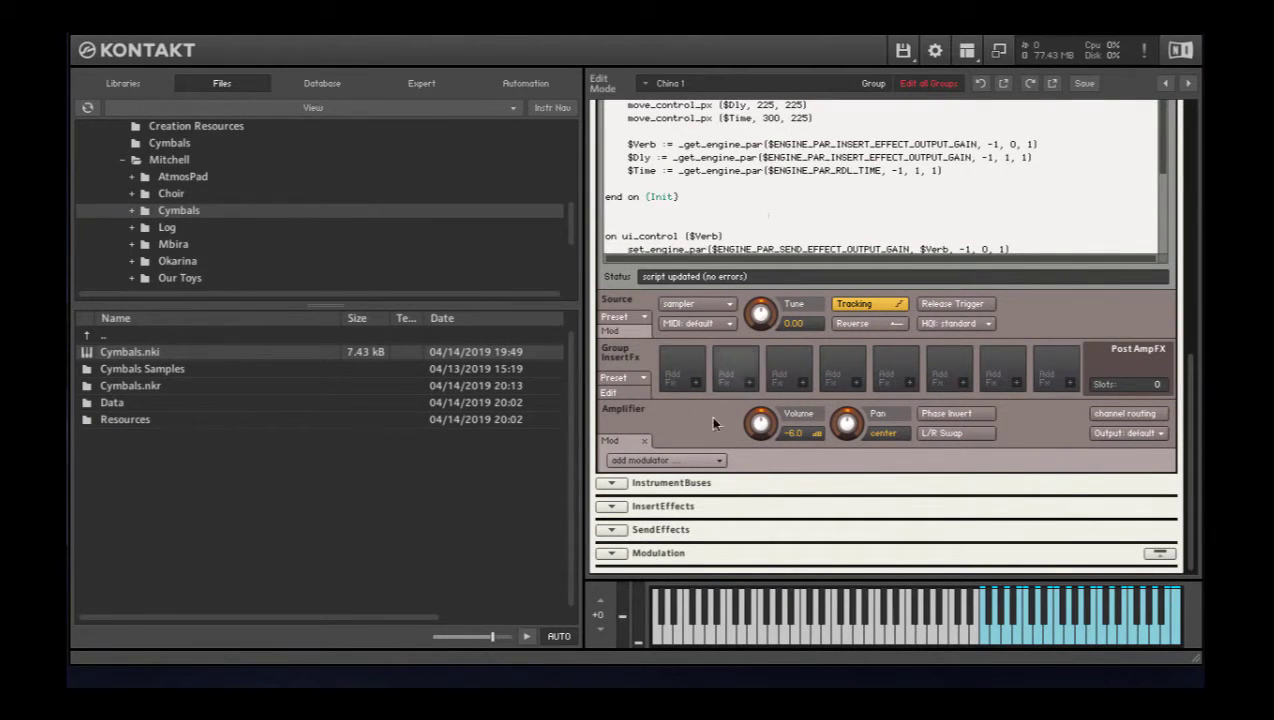
left_click(612, 507)
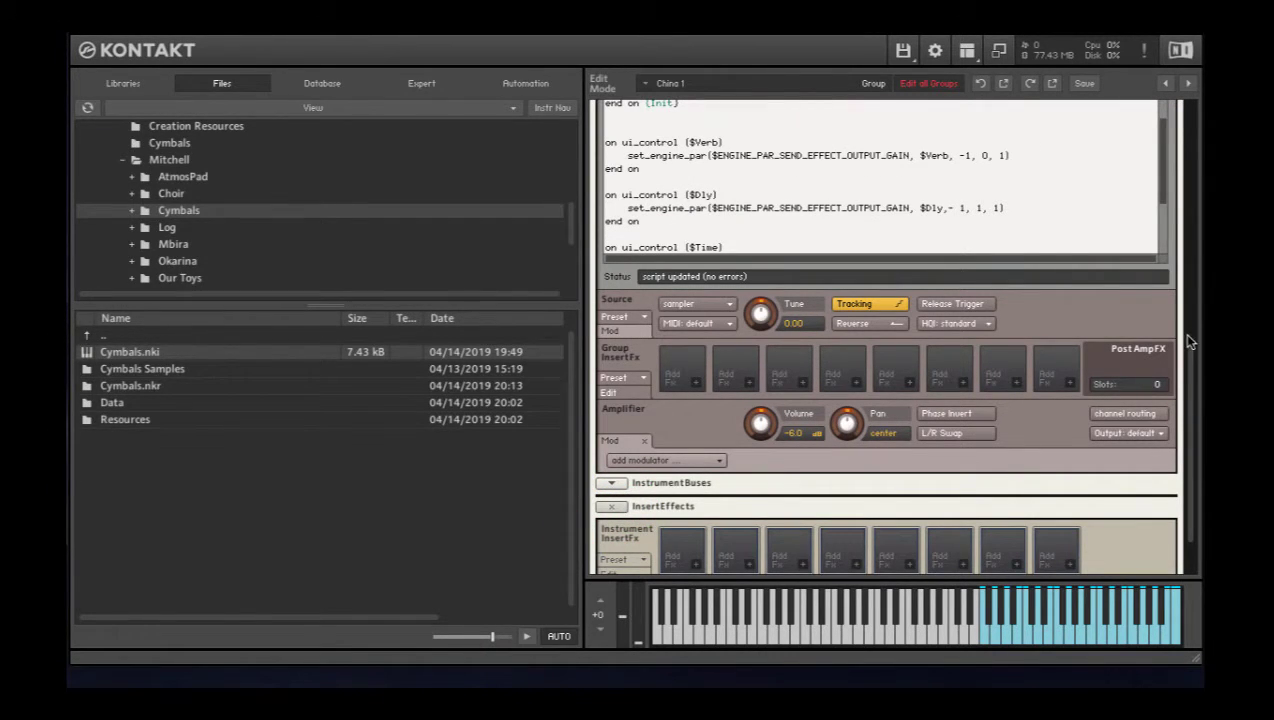
left_click_drag(1190, 342, 1200, 452)
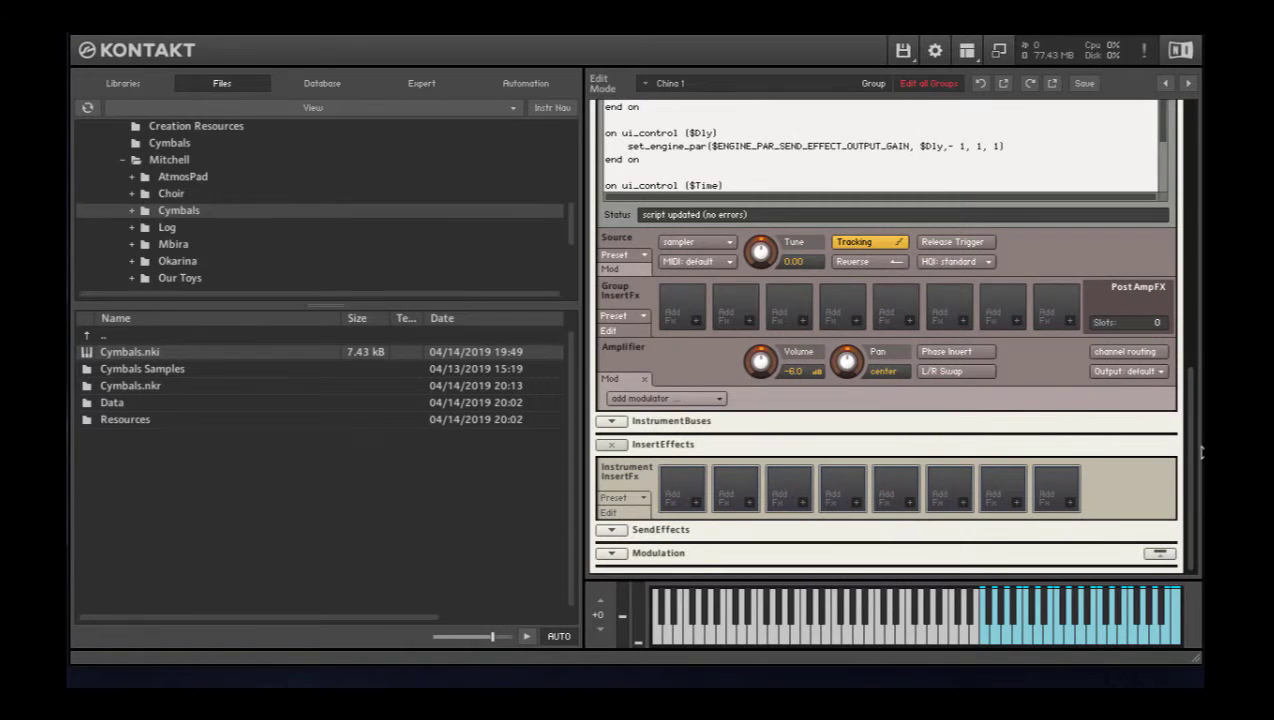
left_click(612, 446)
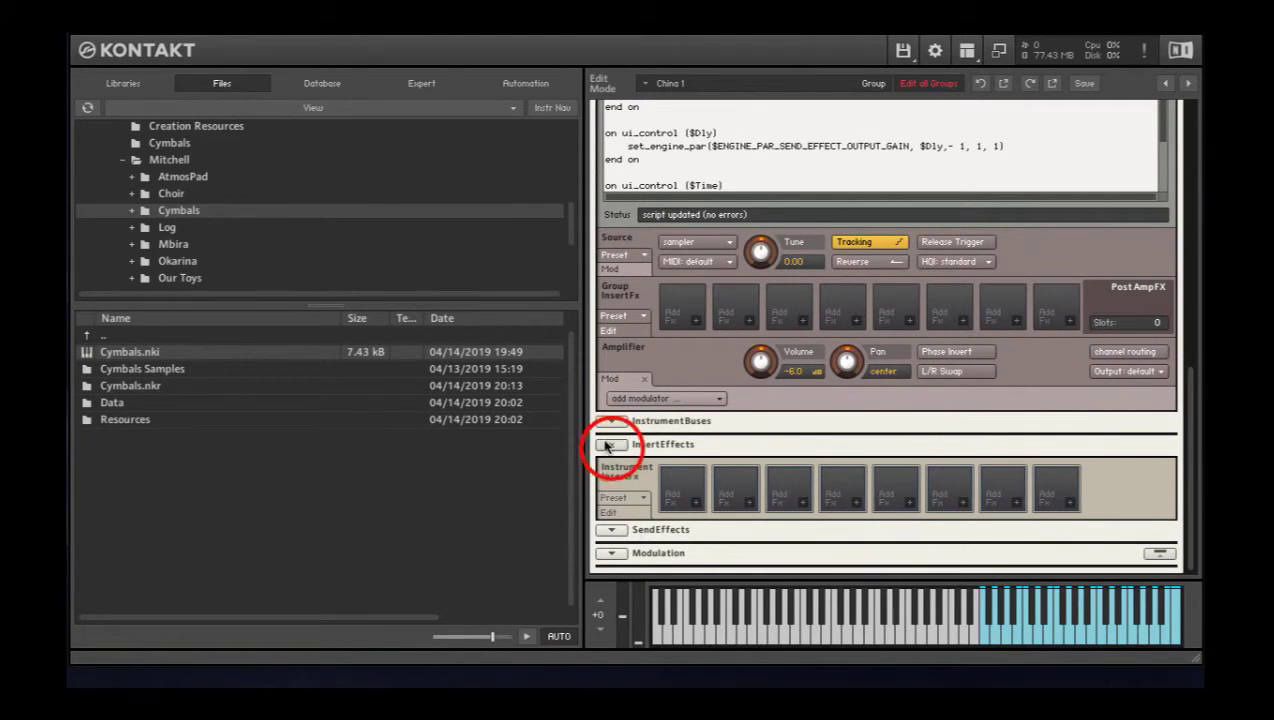
left_click(612, 530)
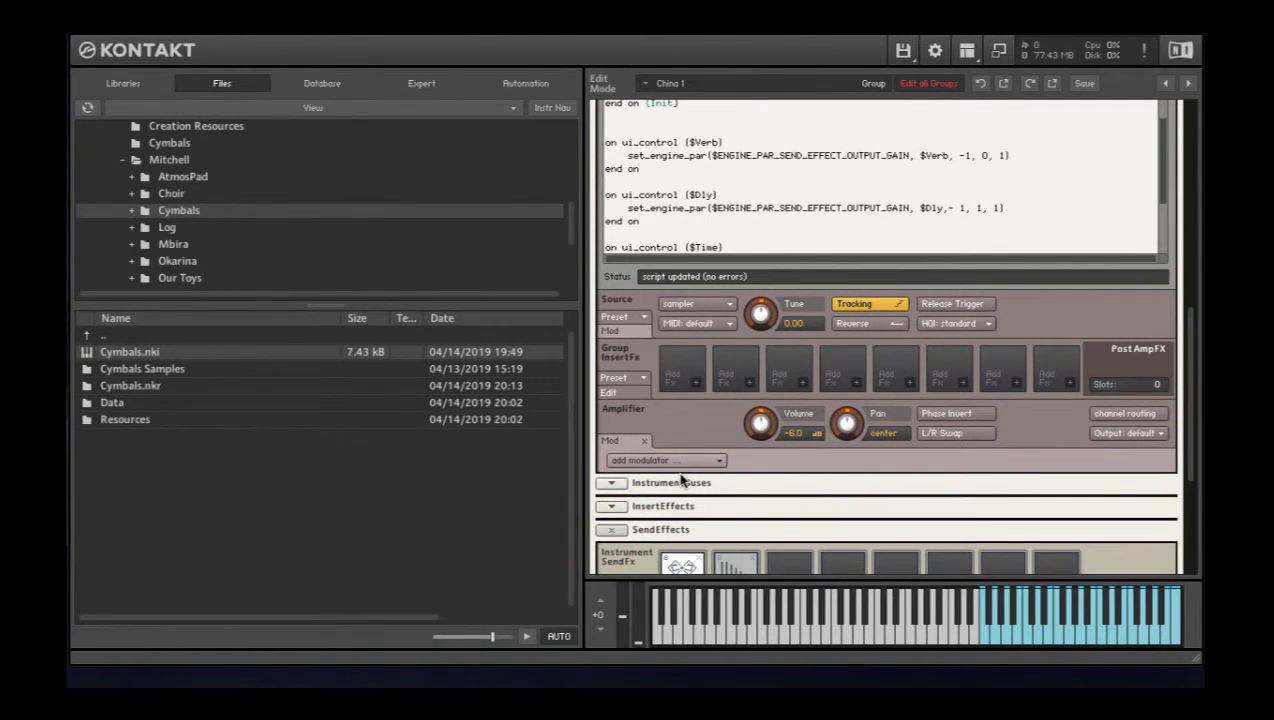
left_click_drag(1197, 360, 1200, 476)
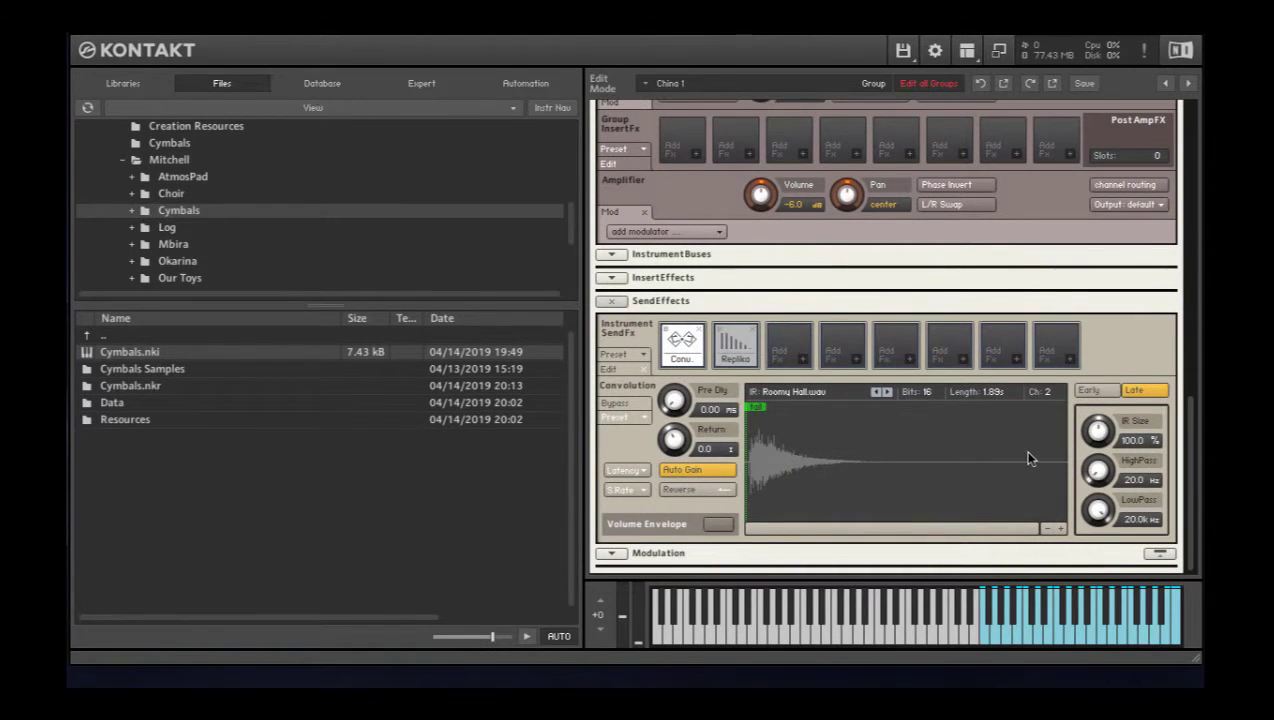
left_click(735, 345)
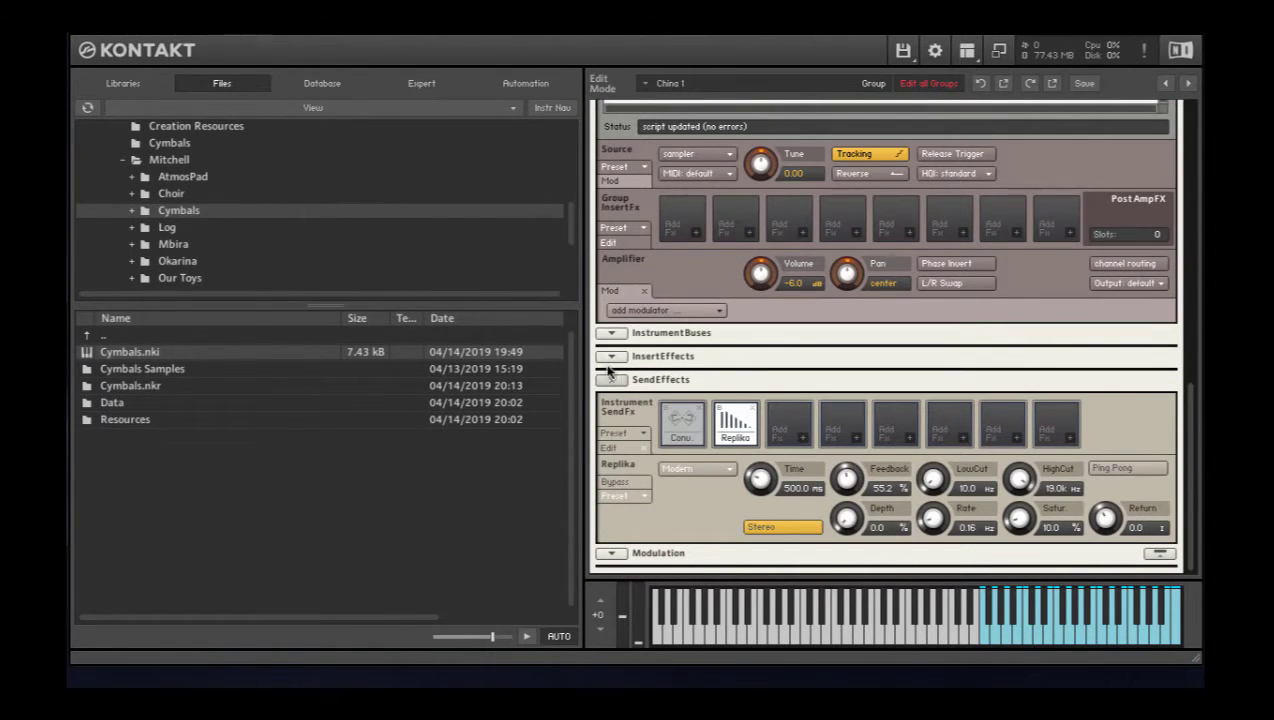
left_click_drag(695, 415, 610, 447)
Load Convolution into insert slot 1 and Replika Delay into insert slot 2
left_click(610, 447)
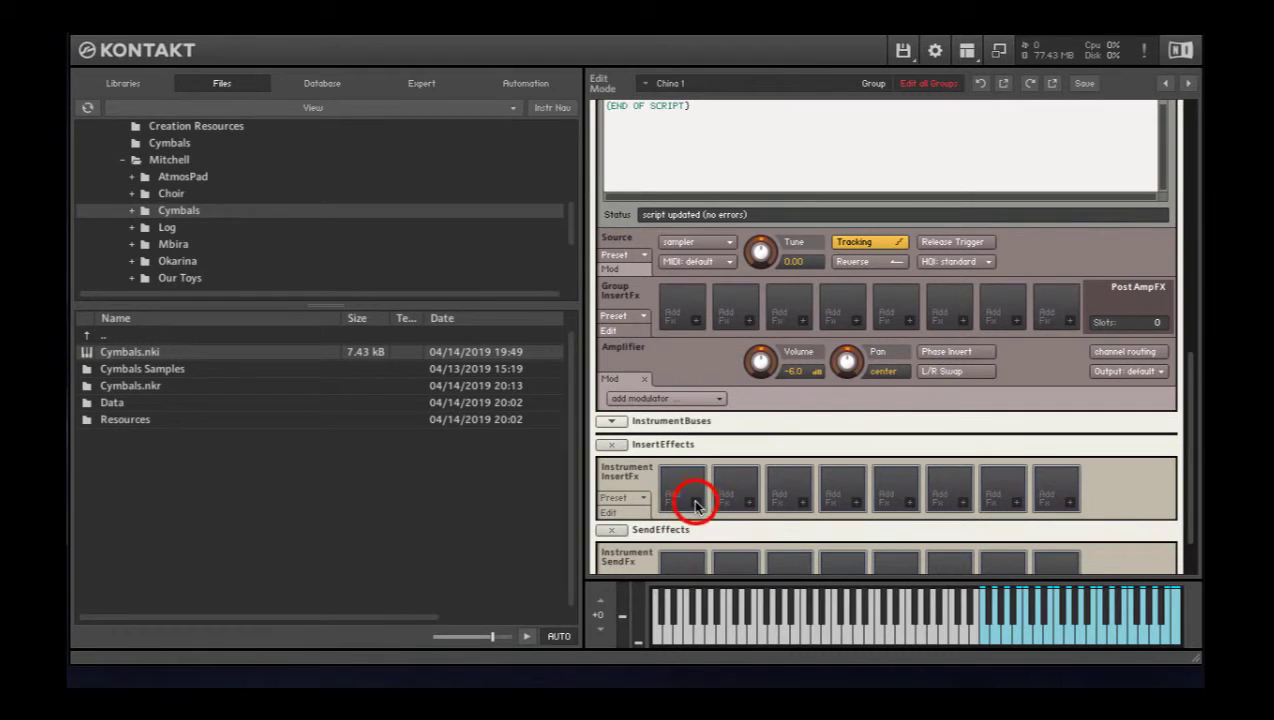
left_click(696, 499)
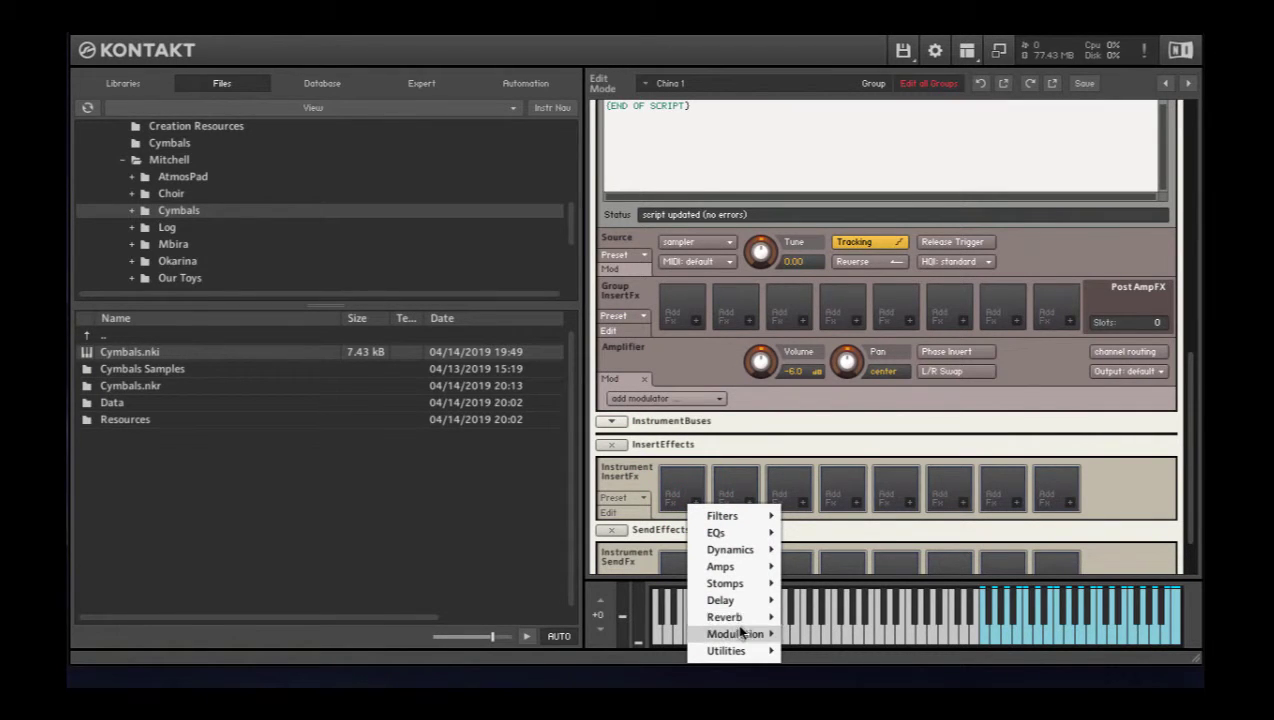
mouse_move(740, 617)
left_click(832, 600)
left_click(750, 499)
mouse_move(800, 600)
left_click(882, 599)
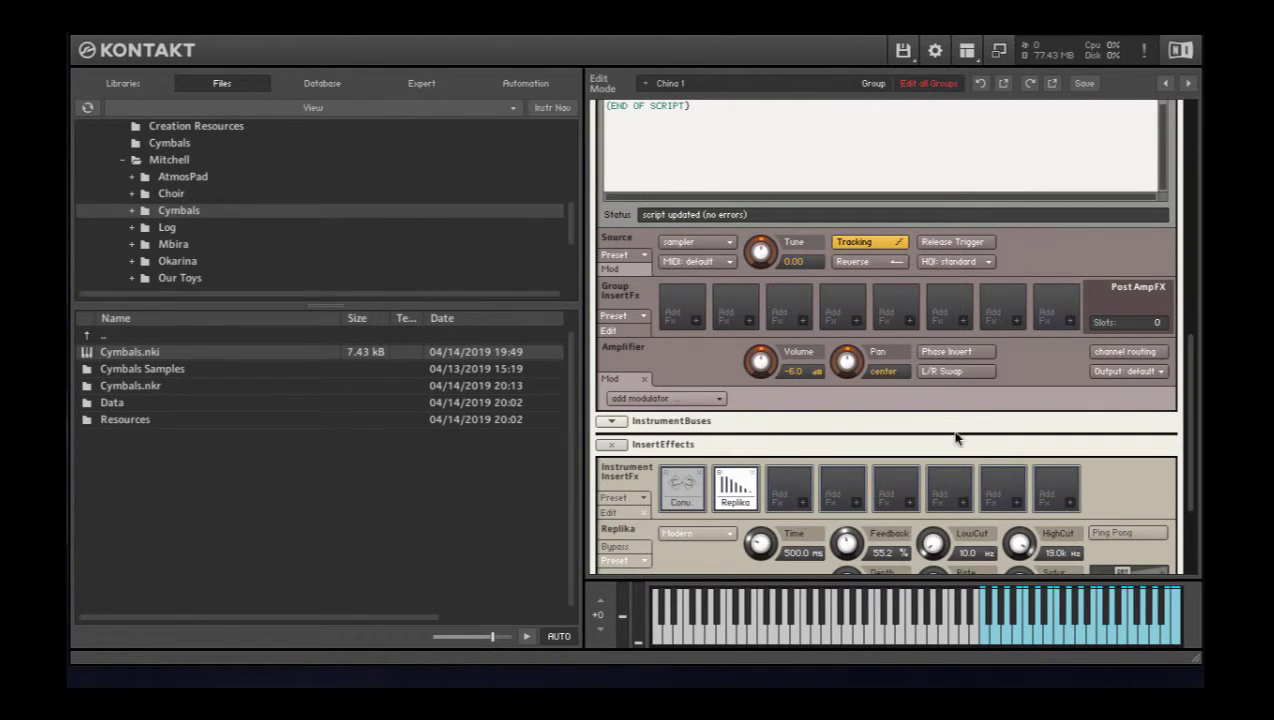
left_click_drag(1189, 384, 1190, 430)
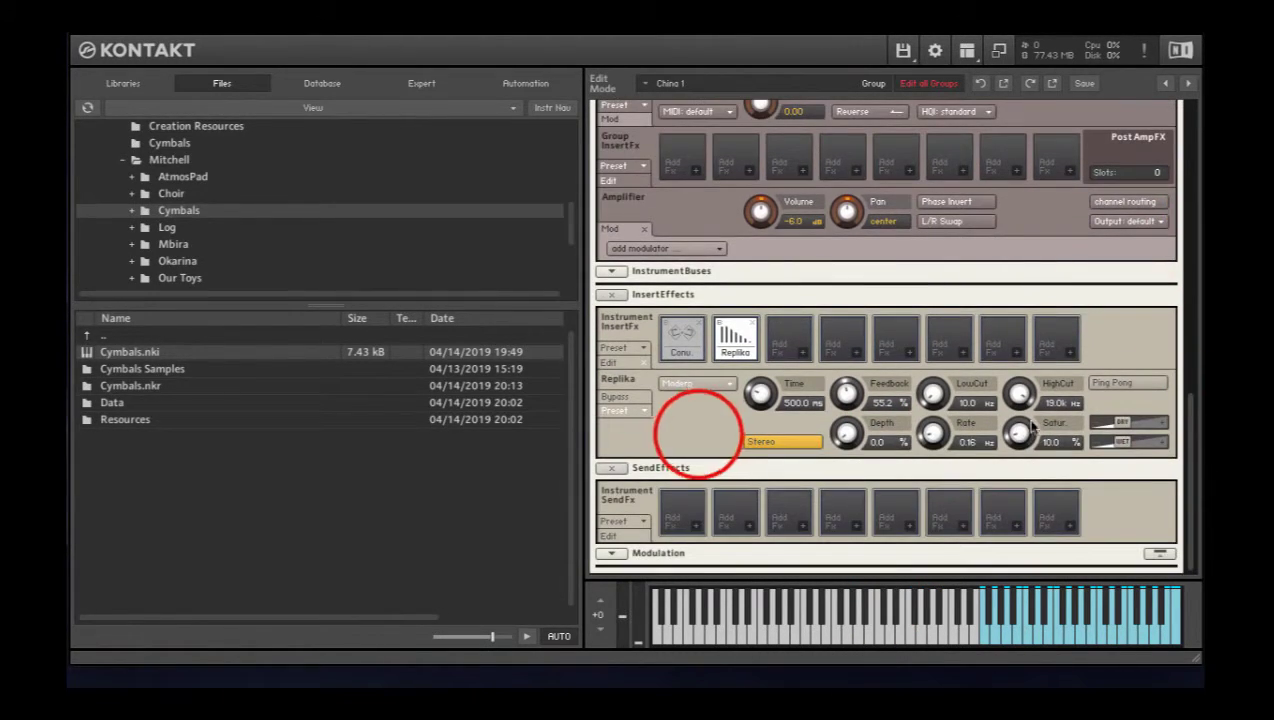
left_click(697, 435)
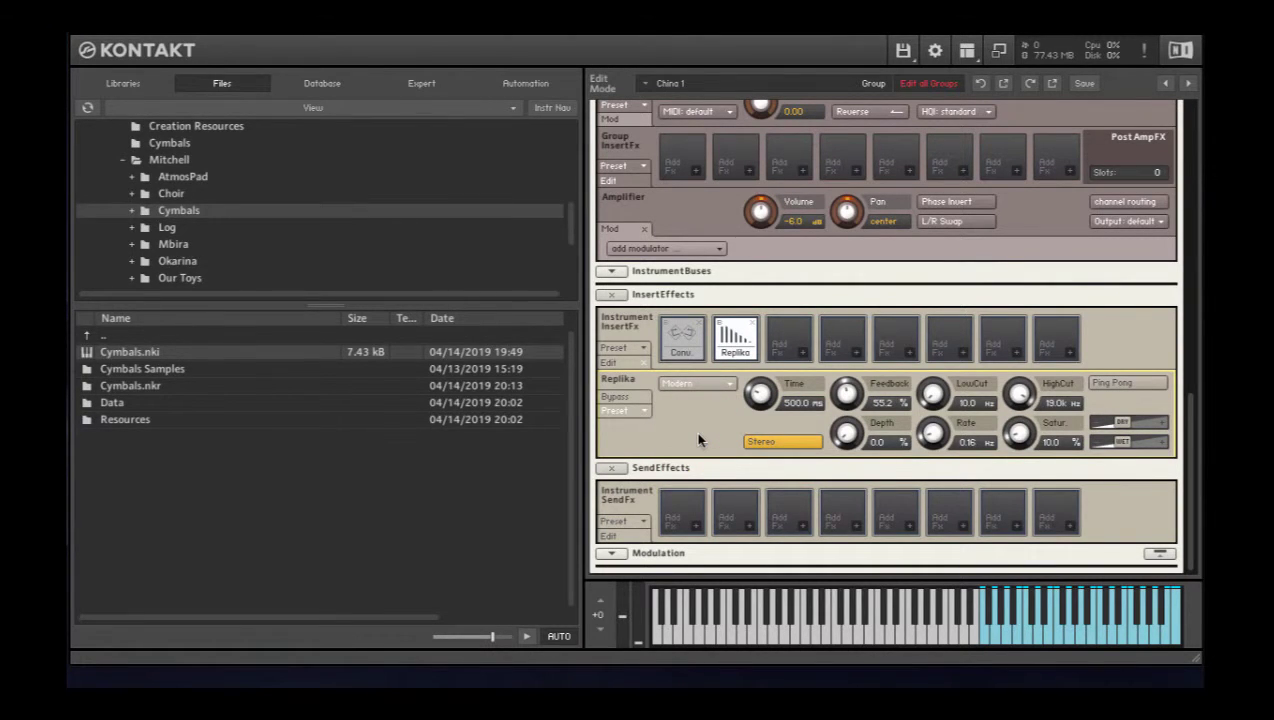
Open the Replika preset list and dismiss it without changes
left_click(621, 409)
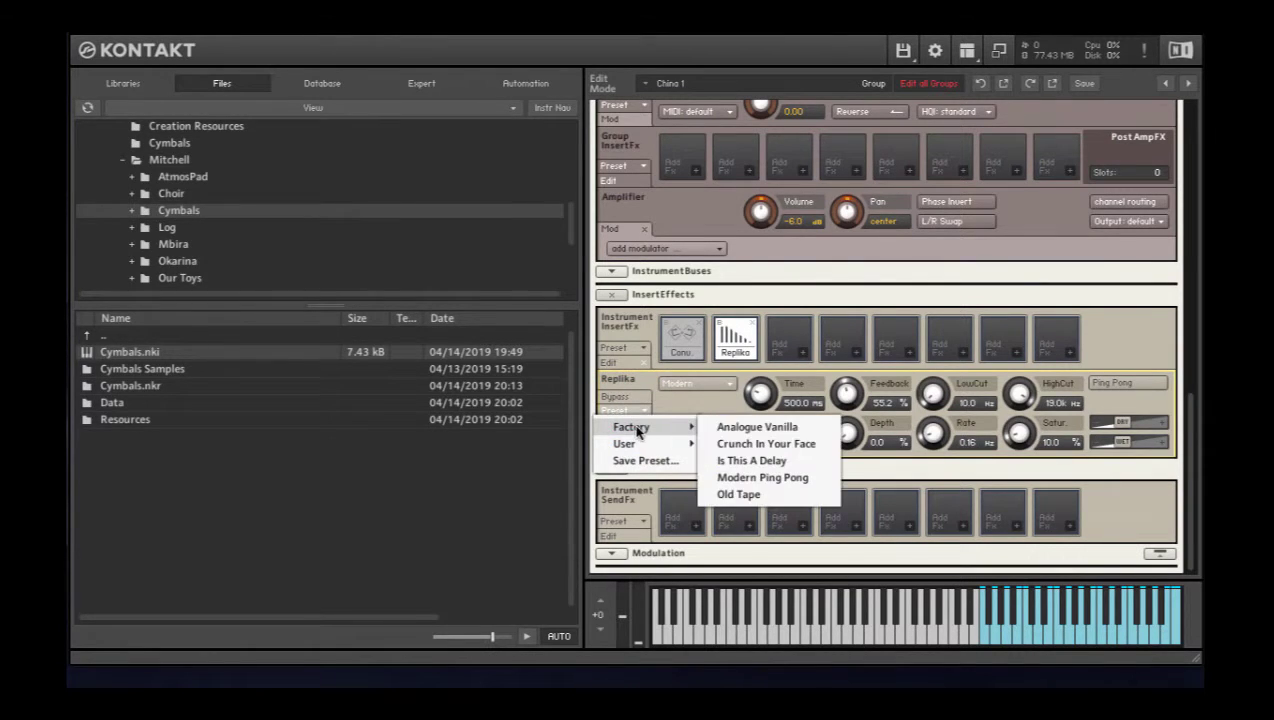
mouse_move(662, 441)
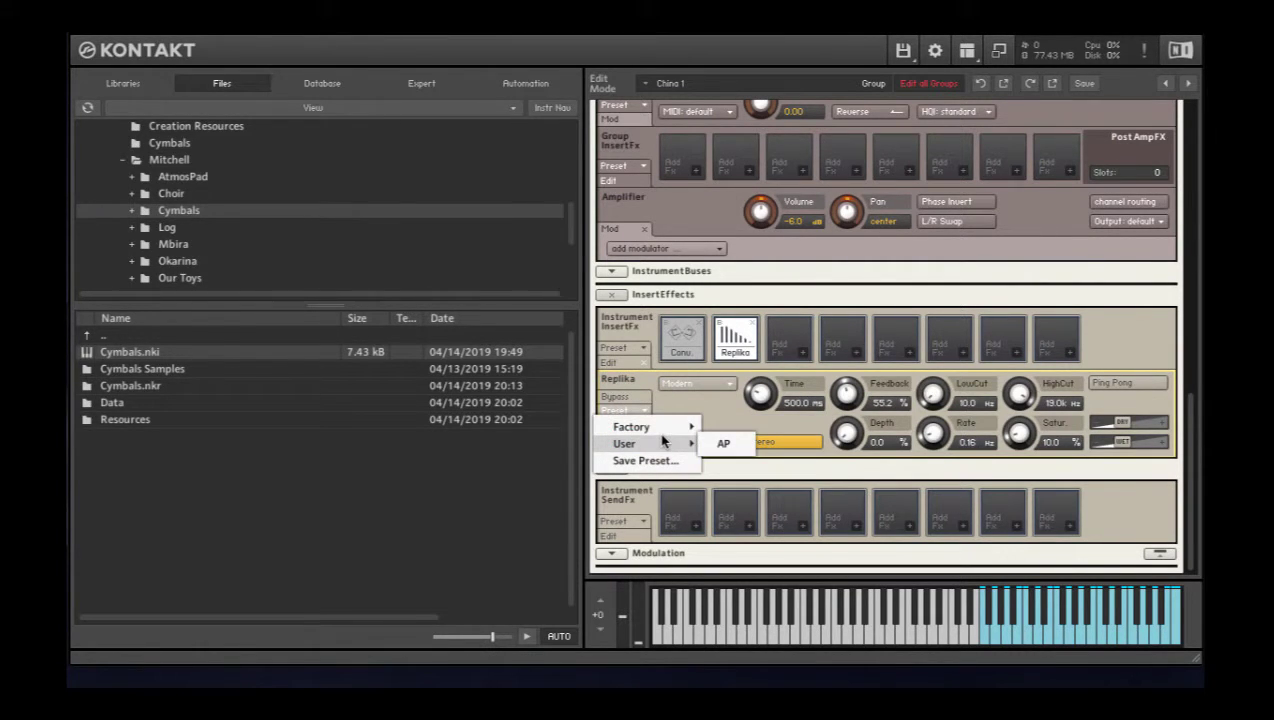
left_click(668, 405)
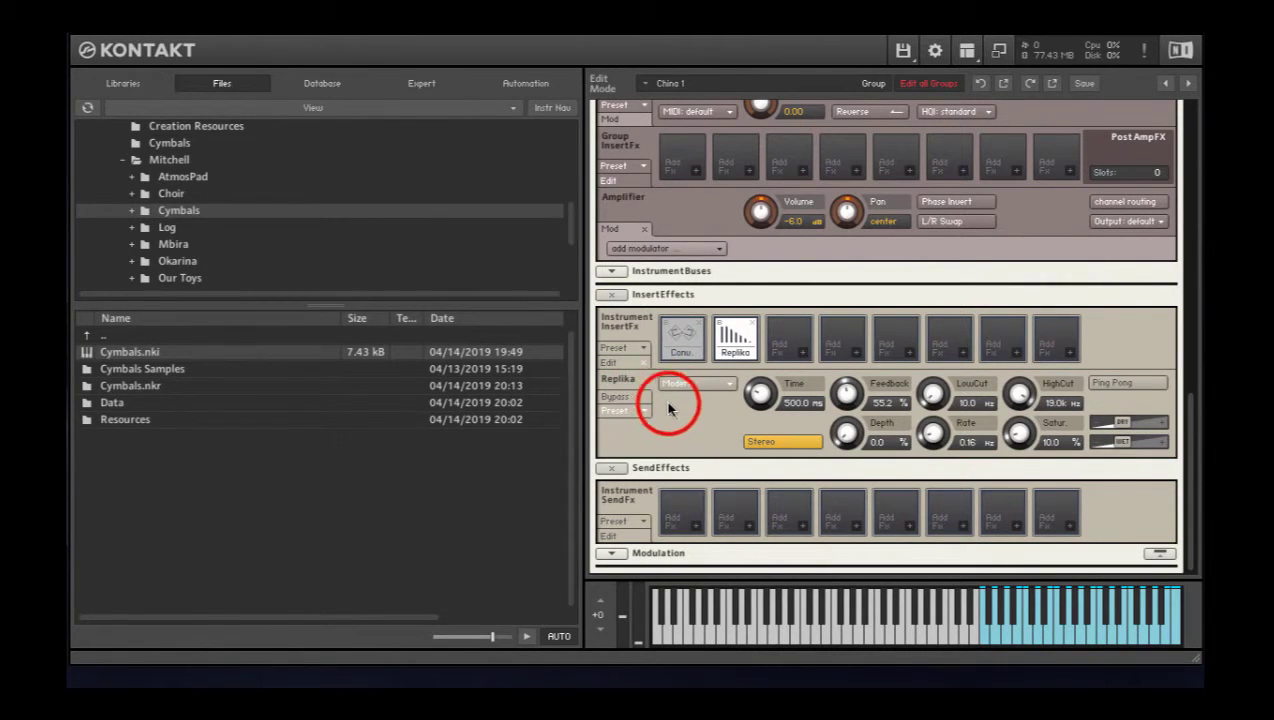
left_click(668, 405)
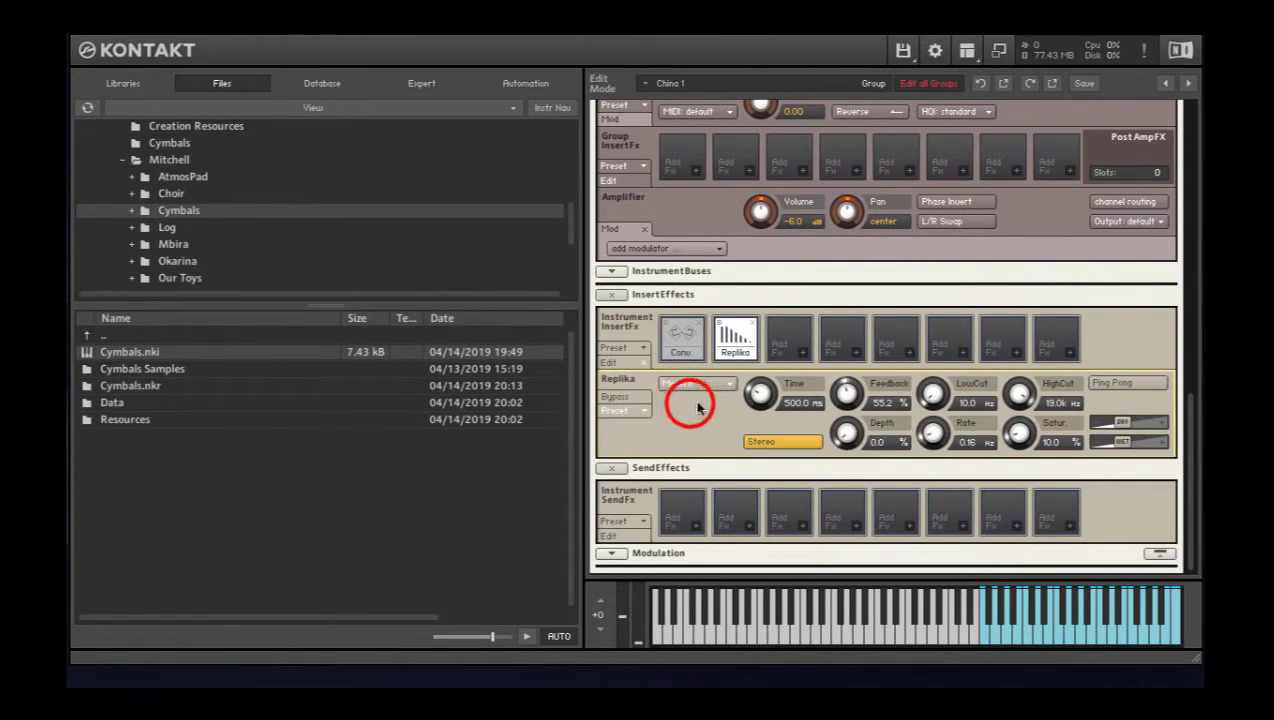
Load the Big Rooms '1.7s Long Warm 960' impulse into the Convolution insert
left_click(684, 338)
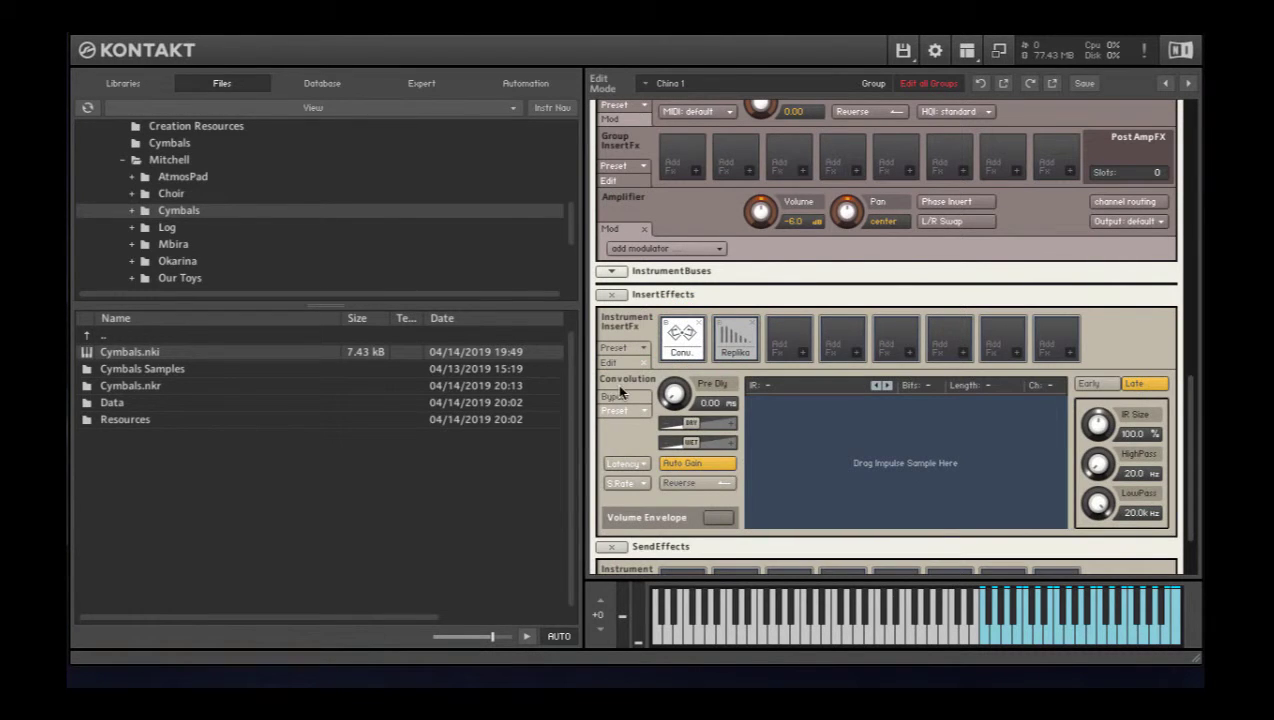
left_click(620, 399)
left_click(625, 411)
mouse_move(628, 427)
mouse_move(746, 422)
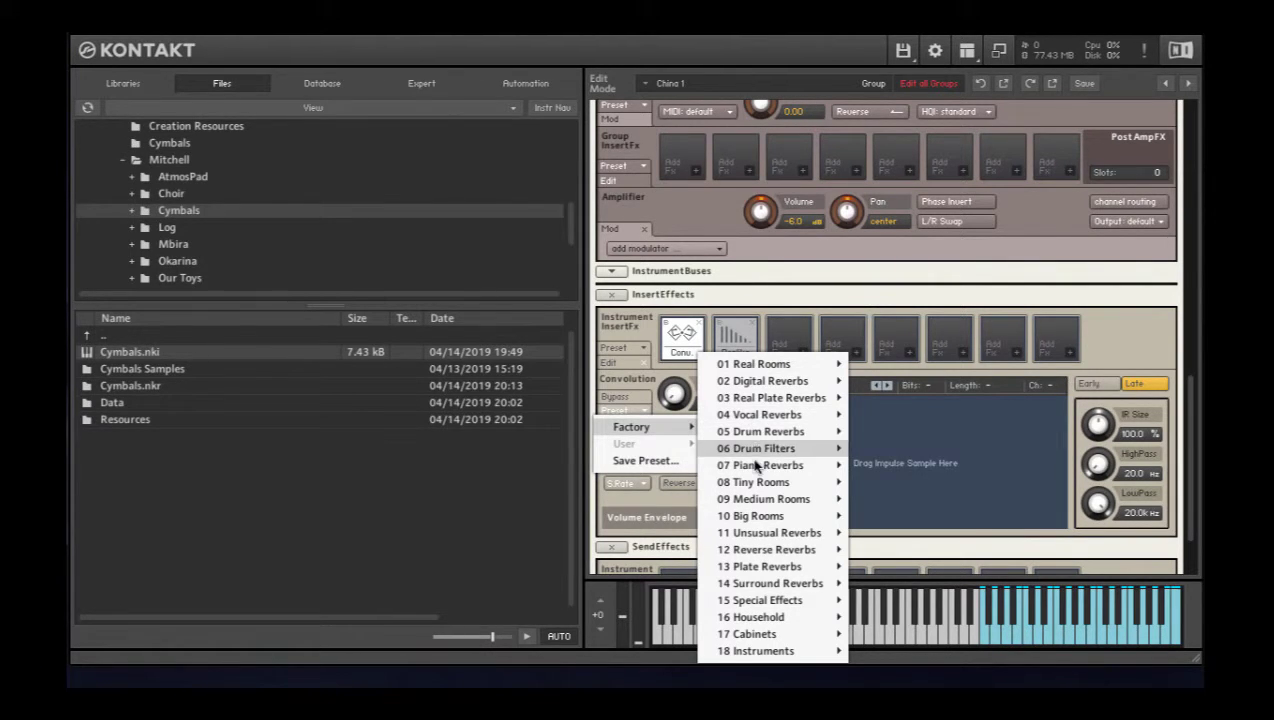
mouse_move(763, 518)
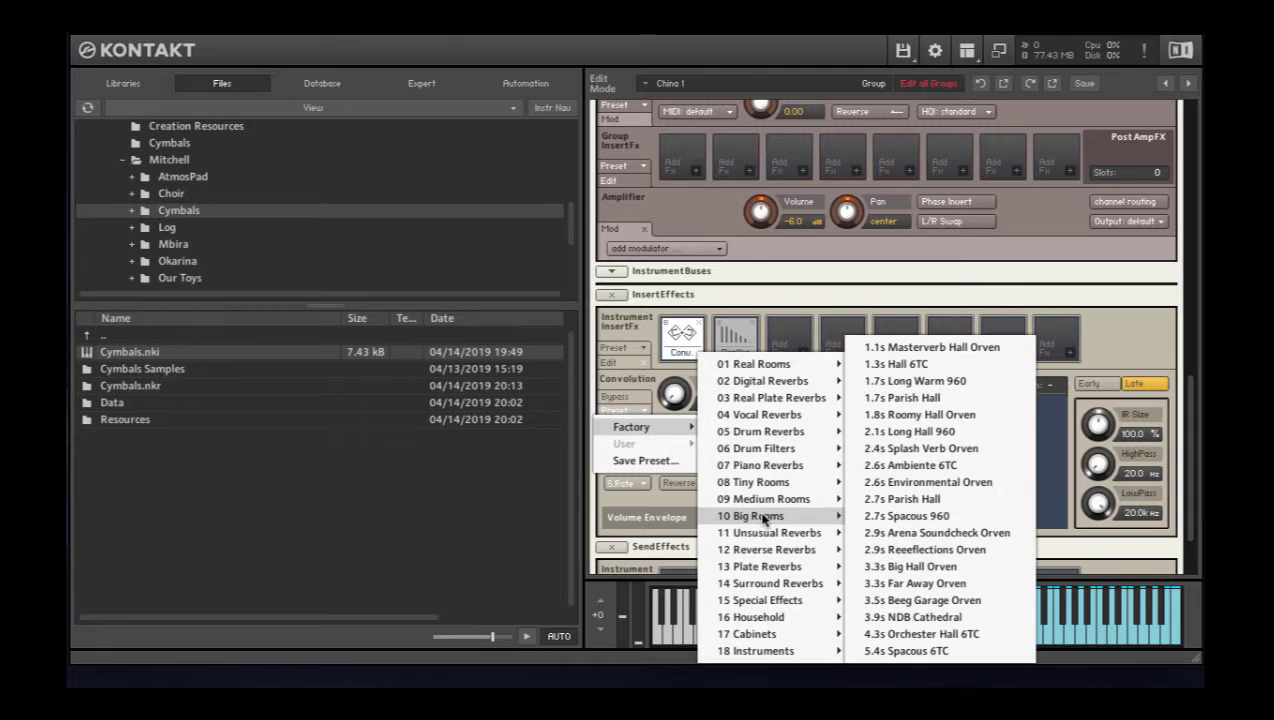
left_click(912, 381)
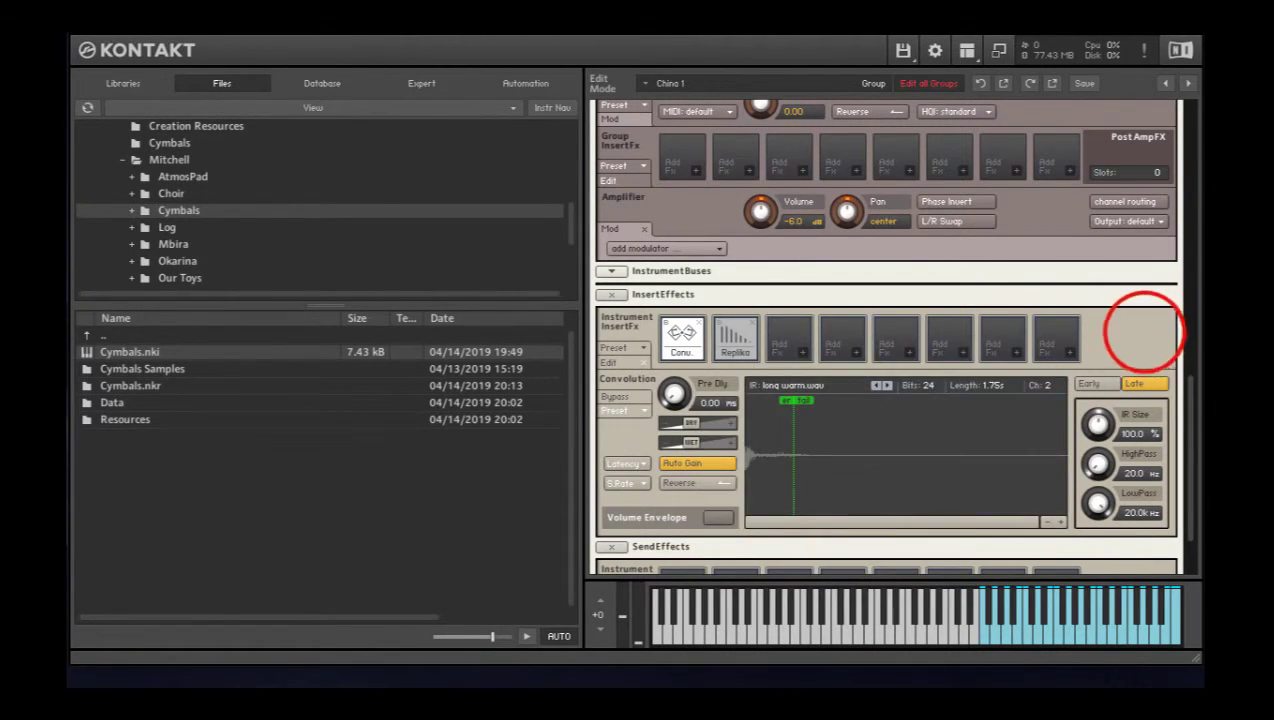
scroll(1137, 333, "up", 10)
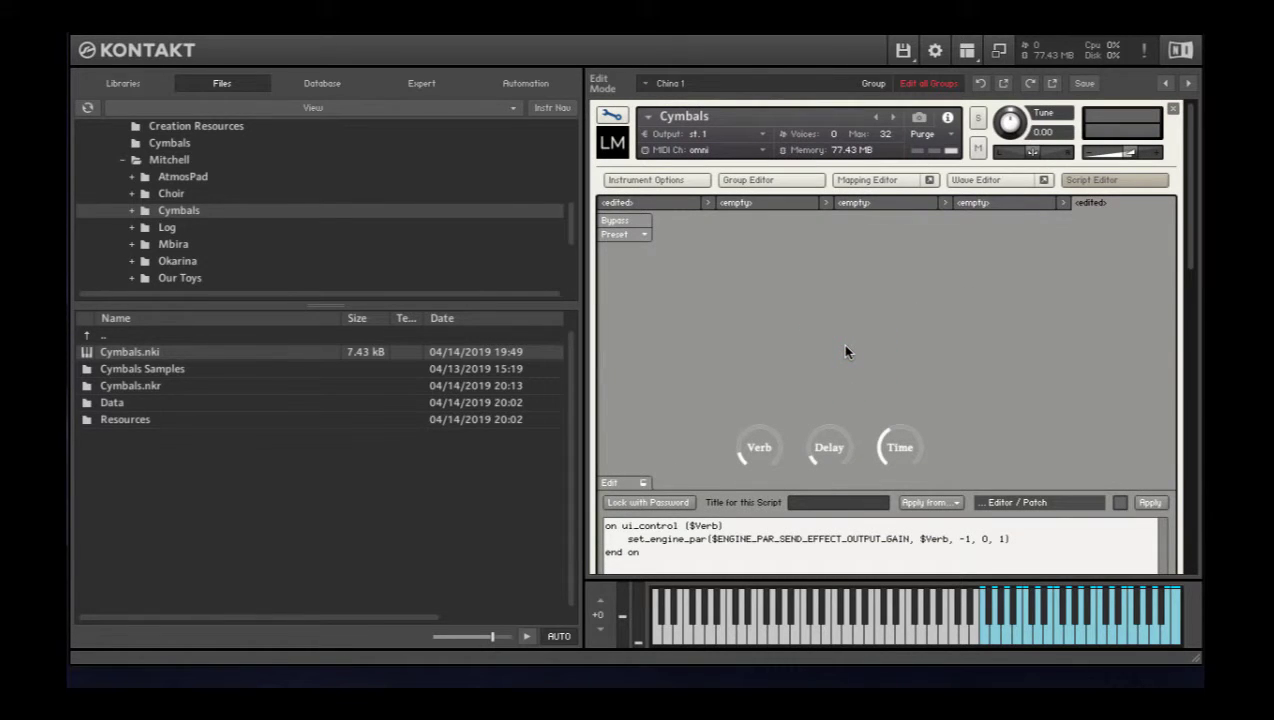
Raise the Verb knob and audition the cymbals with the effects
left_click(1076, 630)
left_click_drag(762, 450, 767, 437)
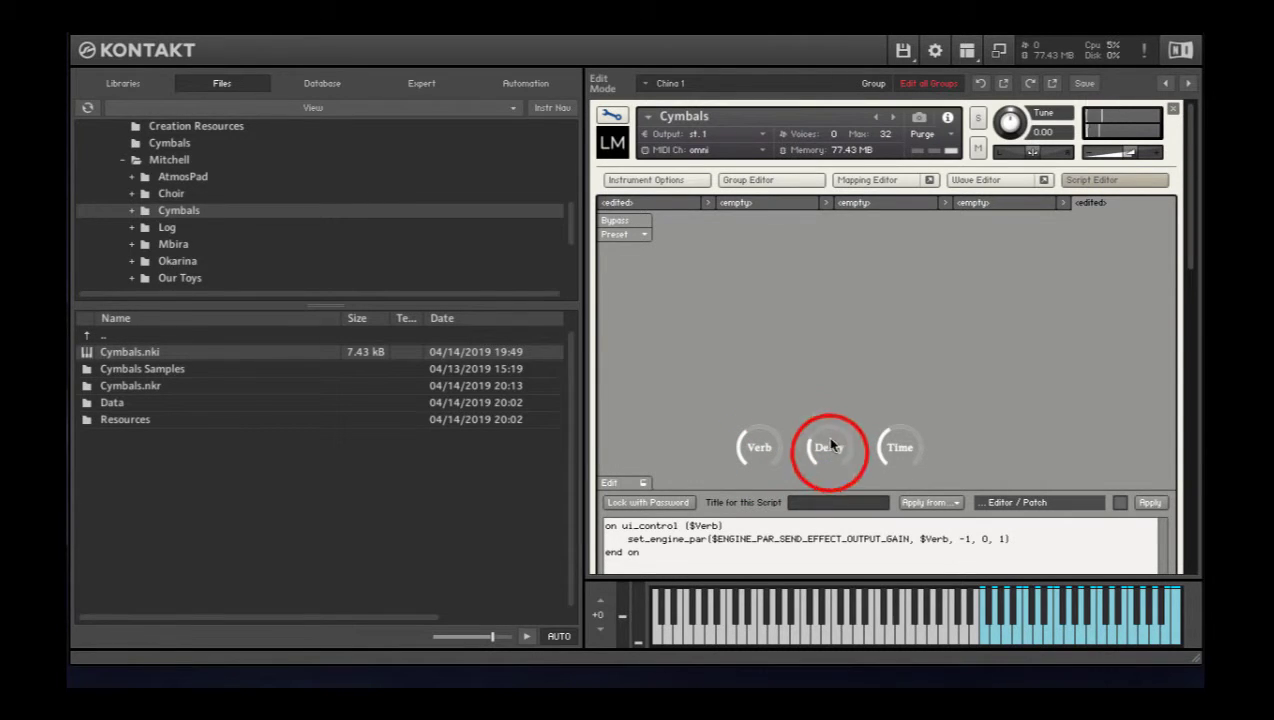
left_click(1070, 622)
left_click(826, 449)
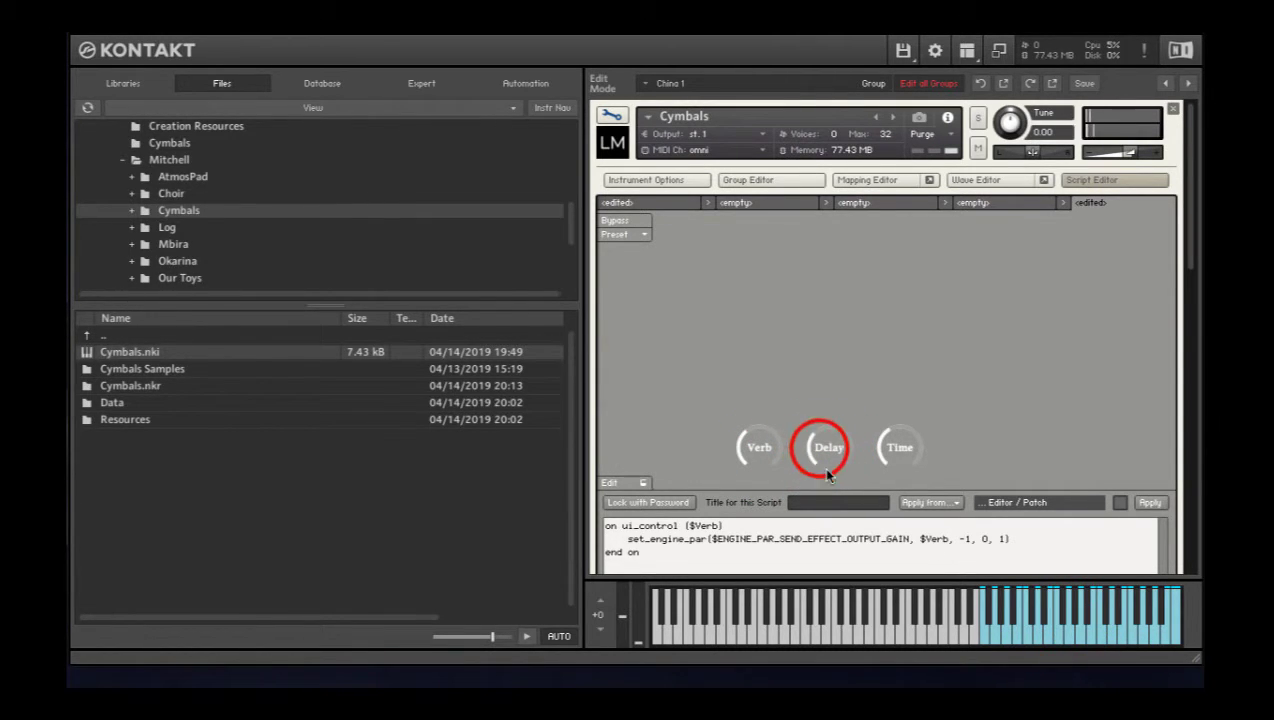
left_click(906, 450)
left_click(1046, 612)
Tempo-sync Replika's delay time to an eighth note and return to the performance view
scroll(828, 338, "down", 10)
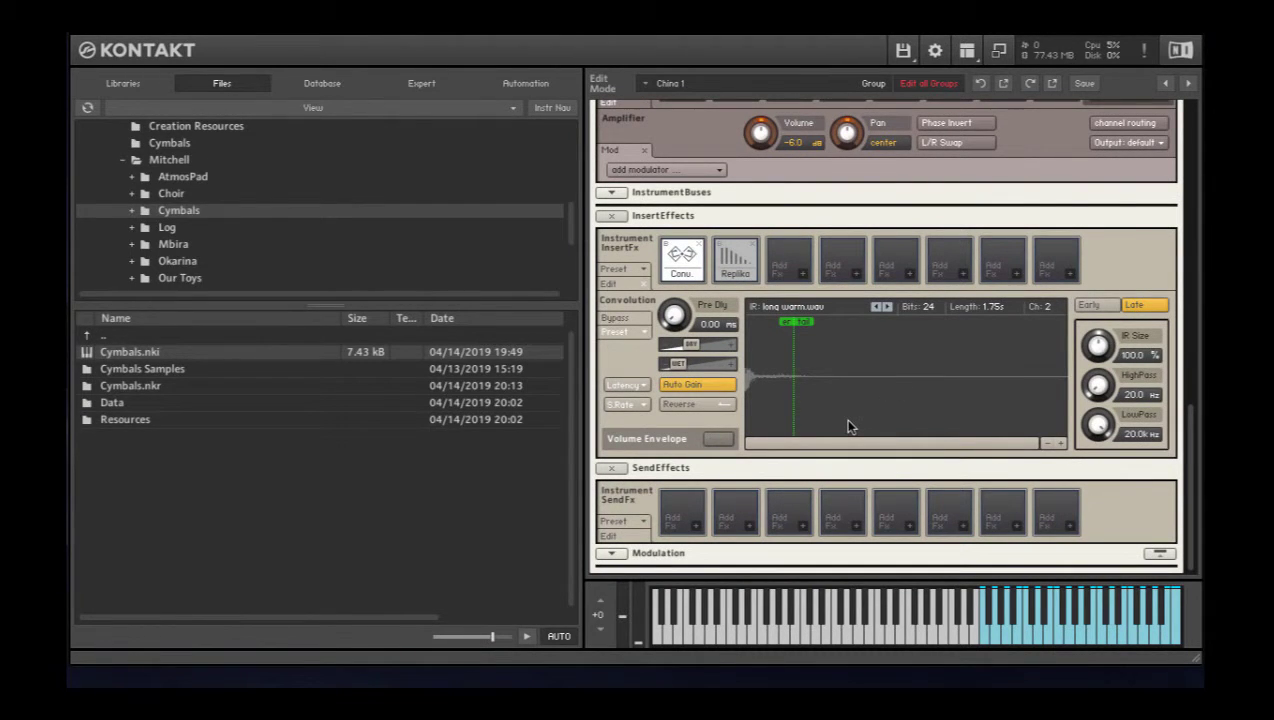
left_click(736, 258)
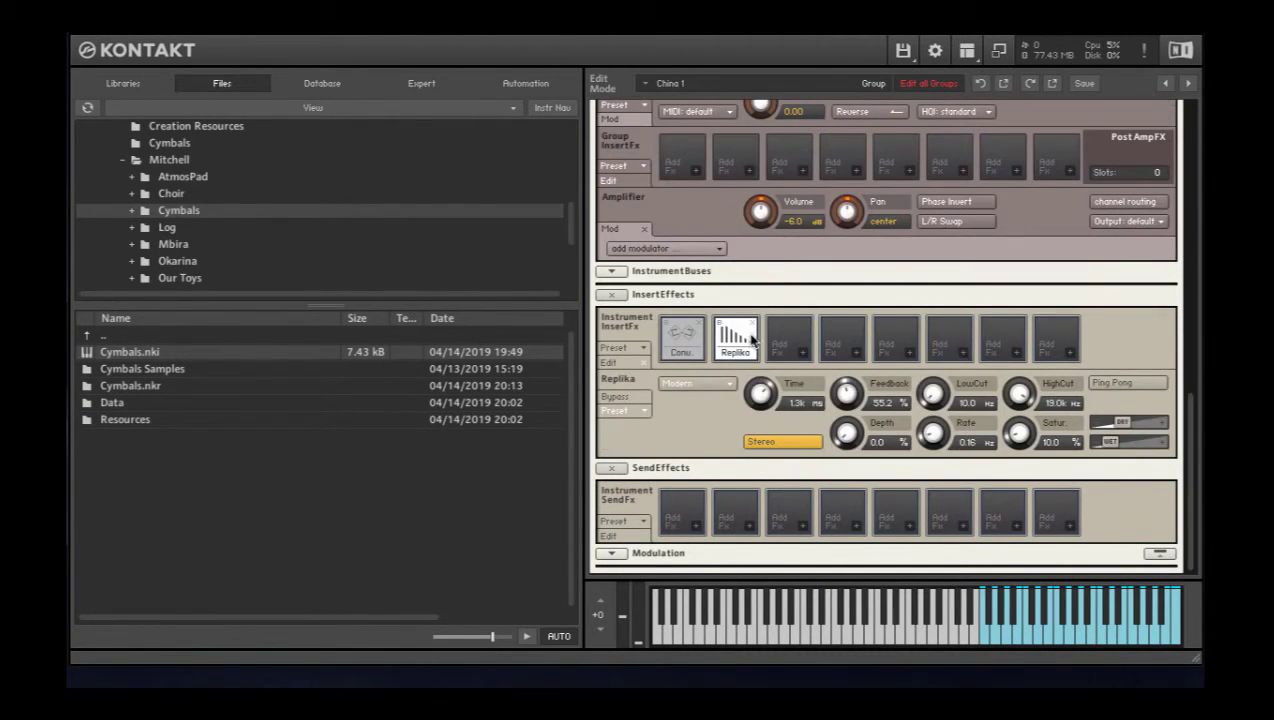
right_click(817, 404)
left_click(817, 405)
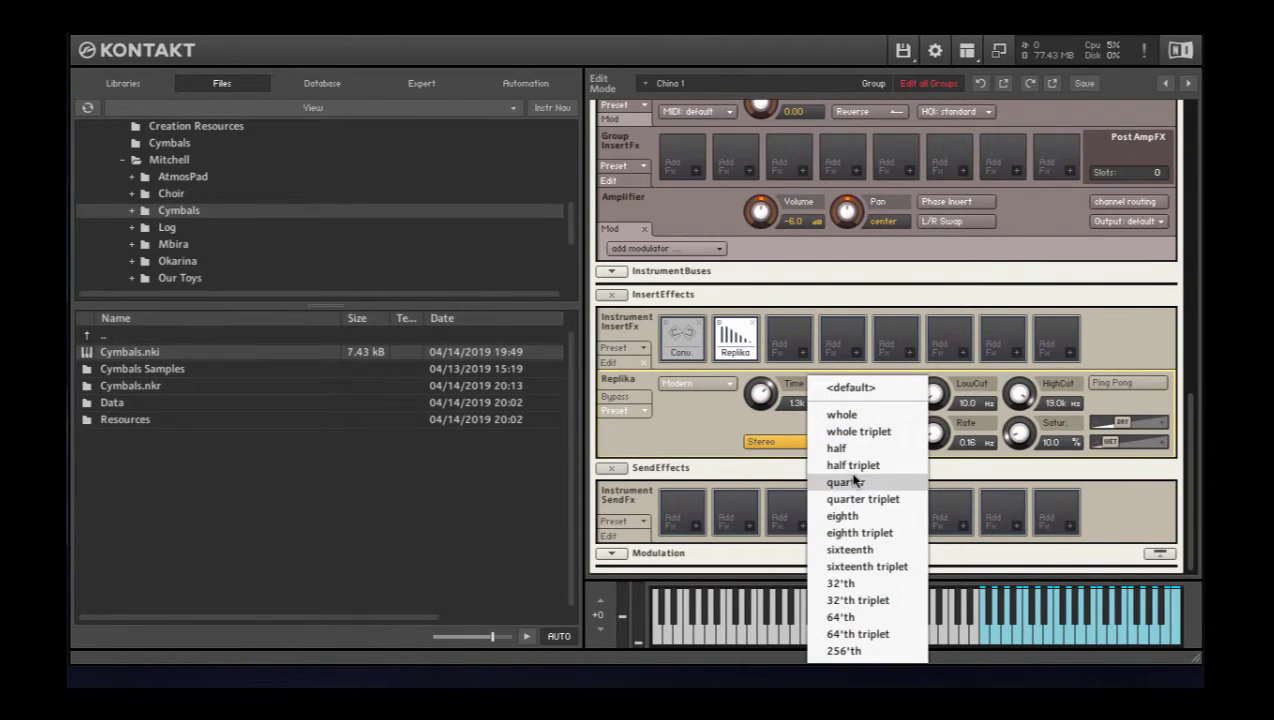
left_click(873, 533)
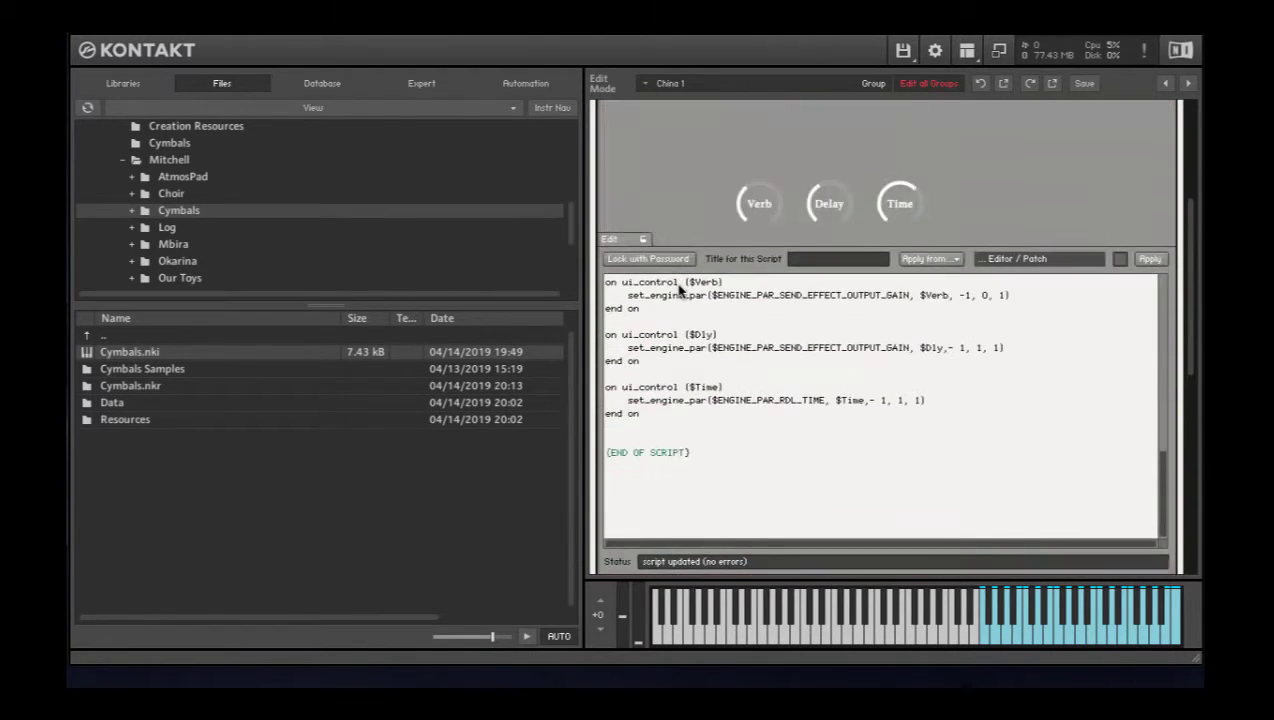
left_click(668, 299)
left_click(612, 115)
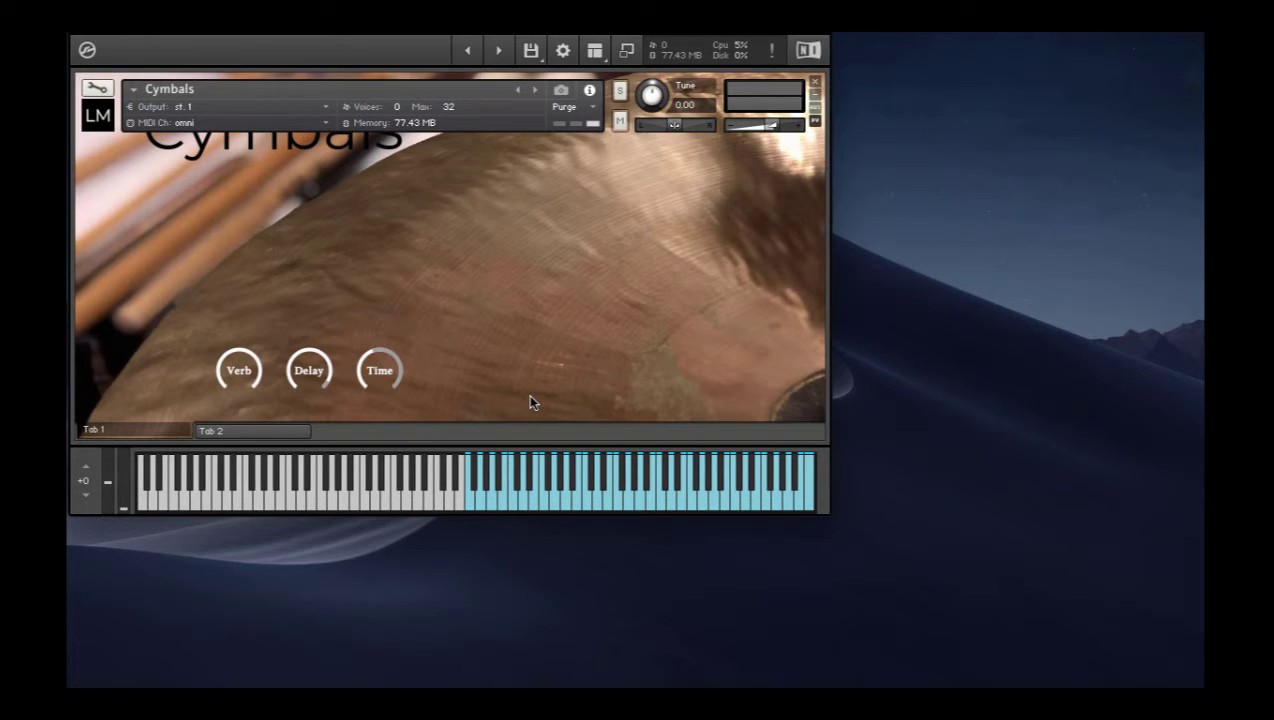
key("XF86AudioRaiseVolume")
key("XF86AudioRaiseVolume")
key("XF86AudioRaiseVolume")
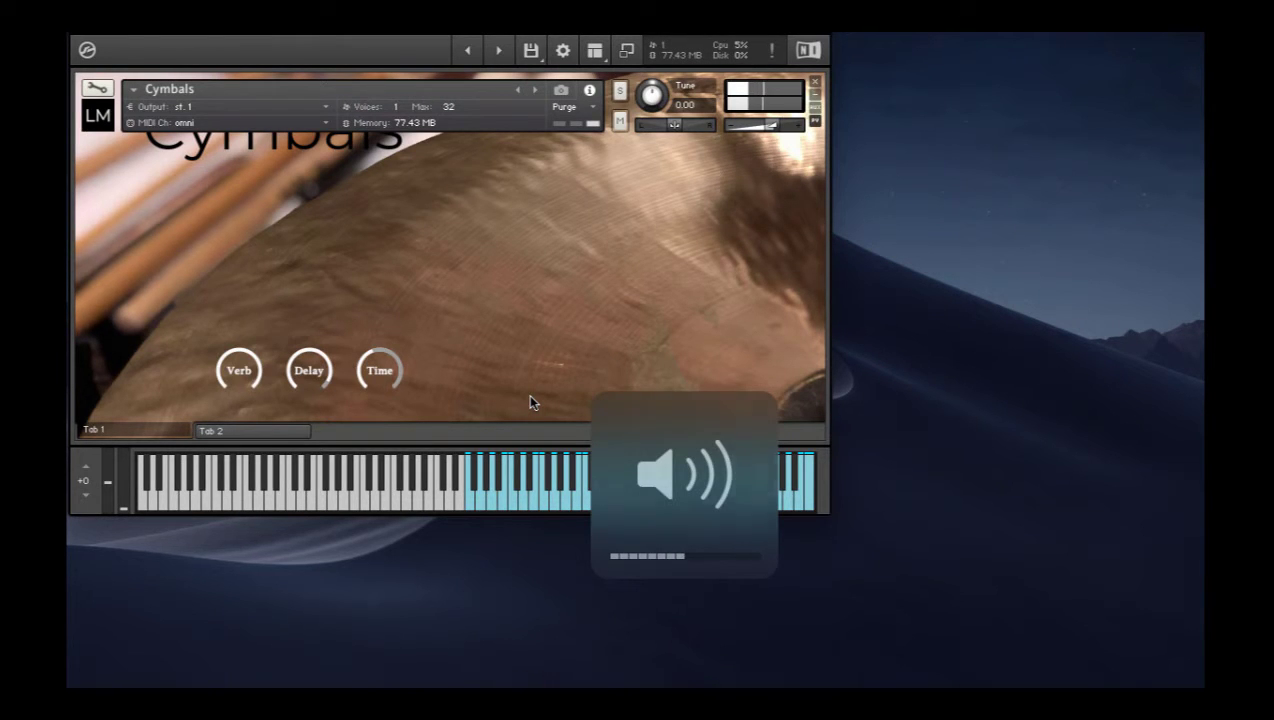